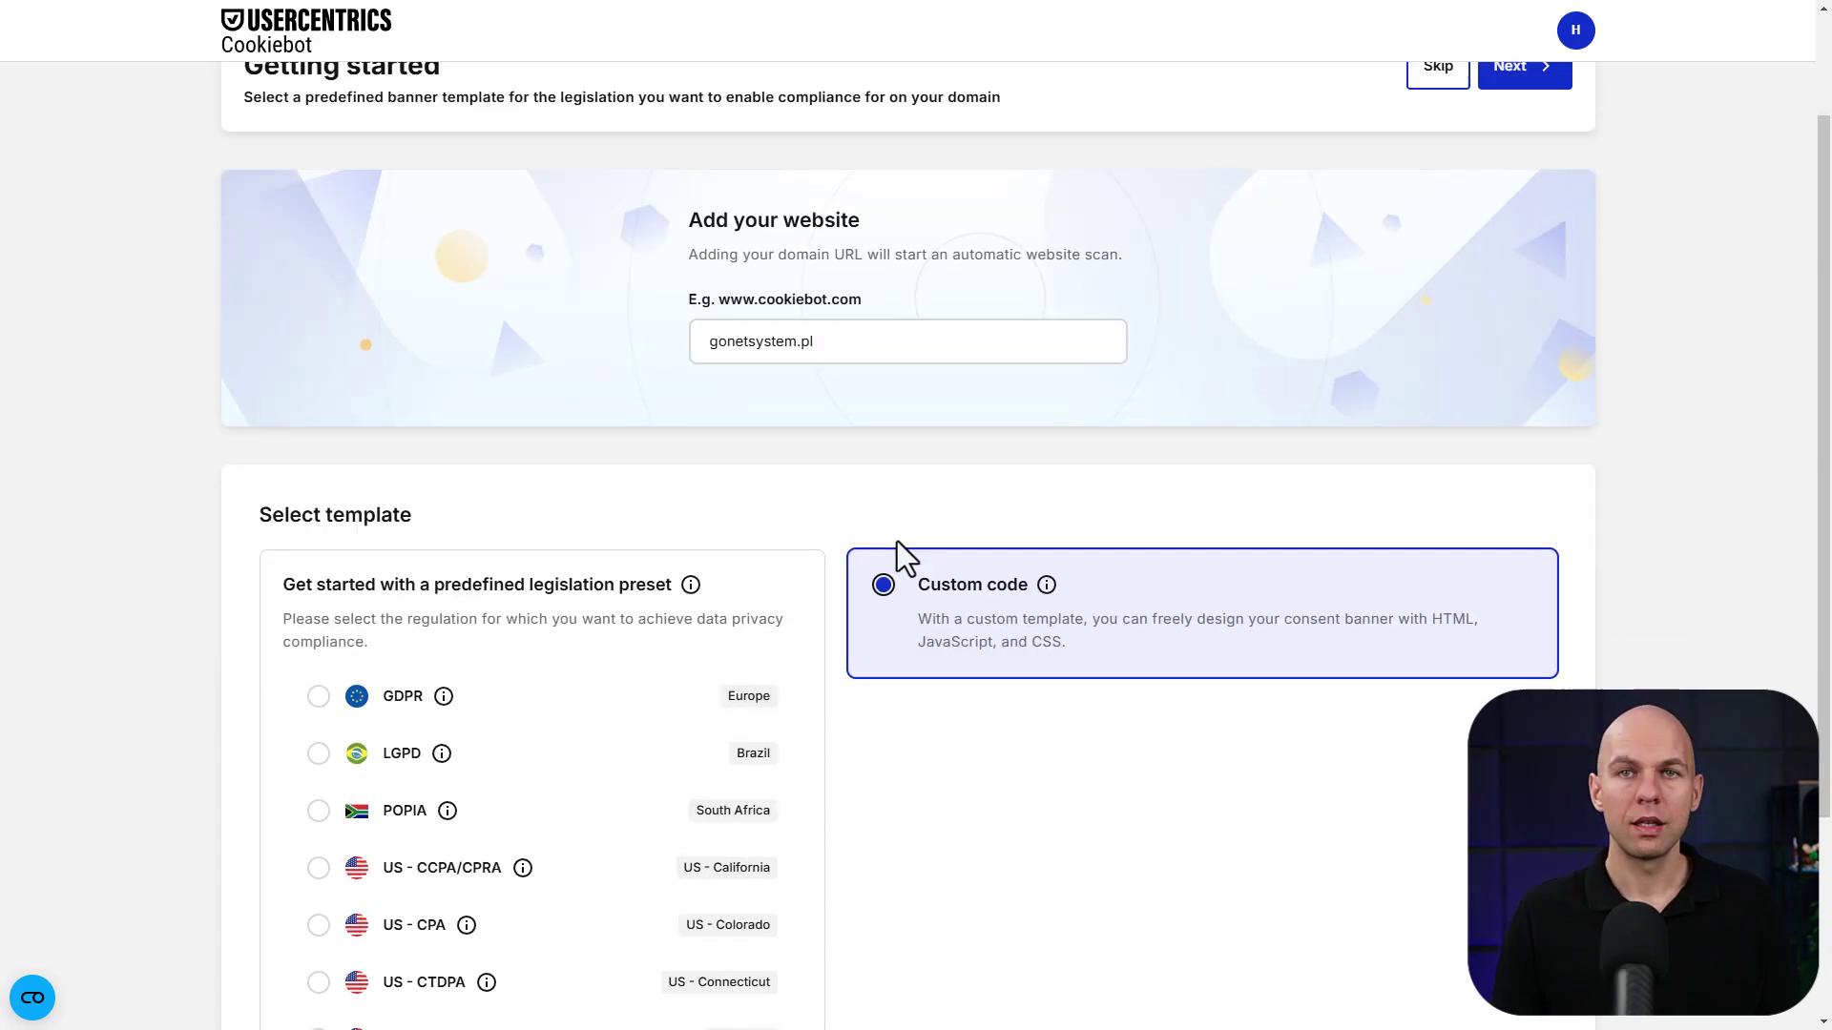
# Choose the GDPR (Europe) legislation preset as the banner template for the website and proceed to the consent banner configuration.
pyautogui.scroll(2, 859, 520)
pyautogui.scroll(-2, 763, 505)
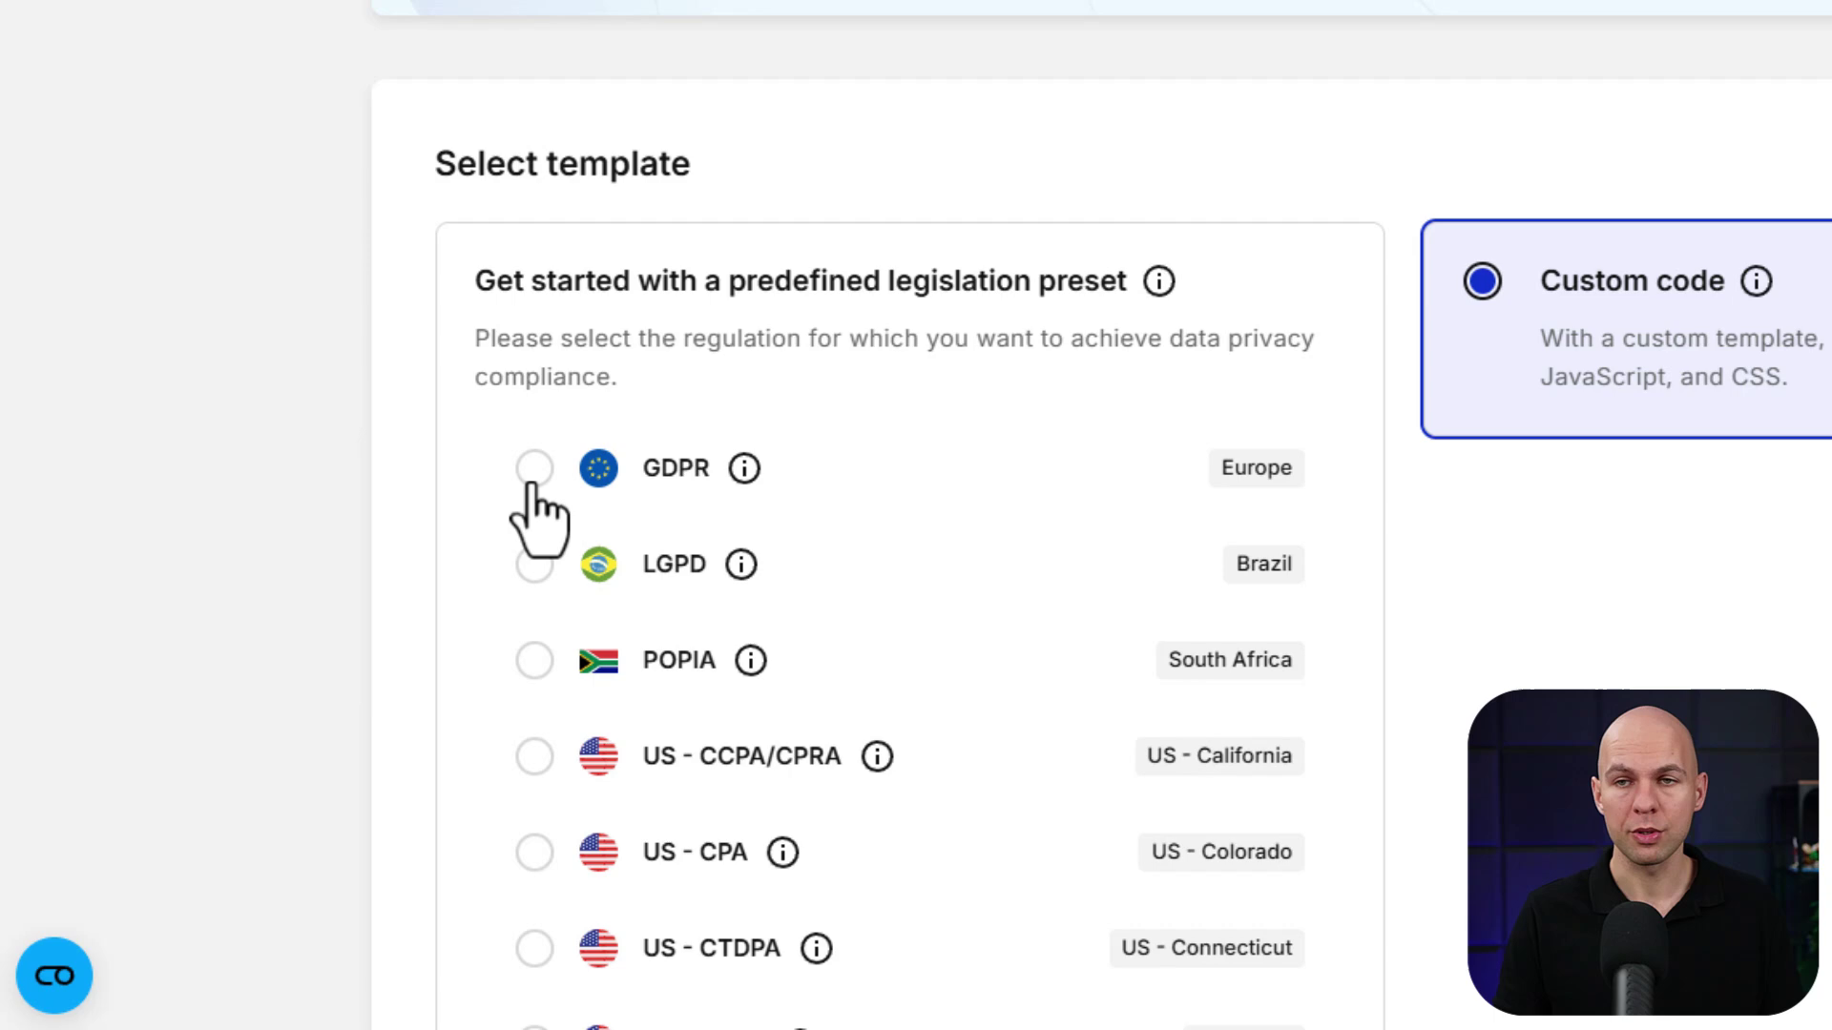
pyautogui.click(317, 699)
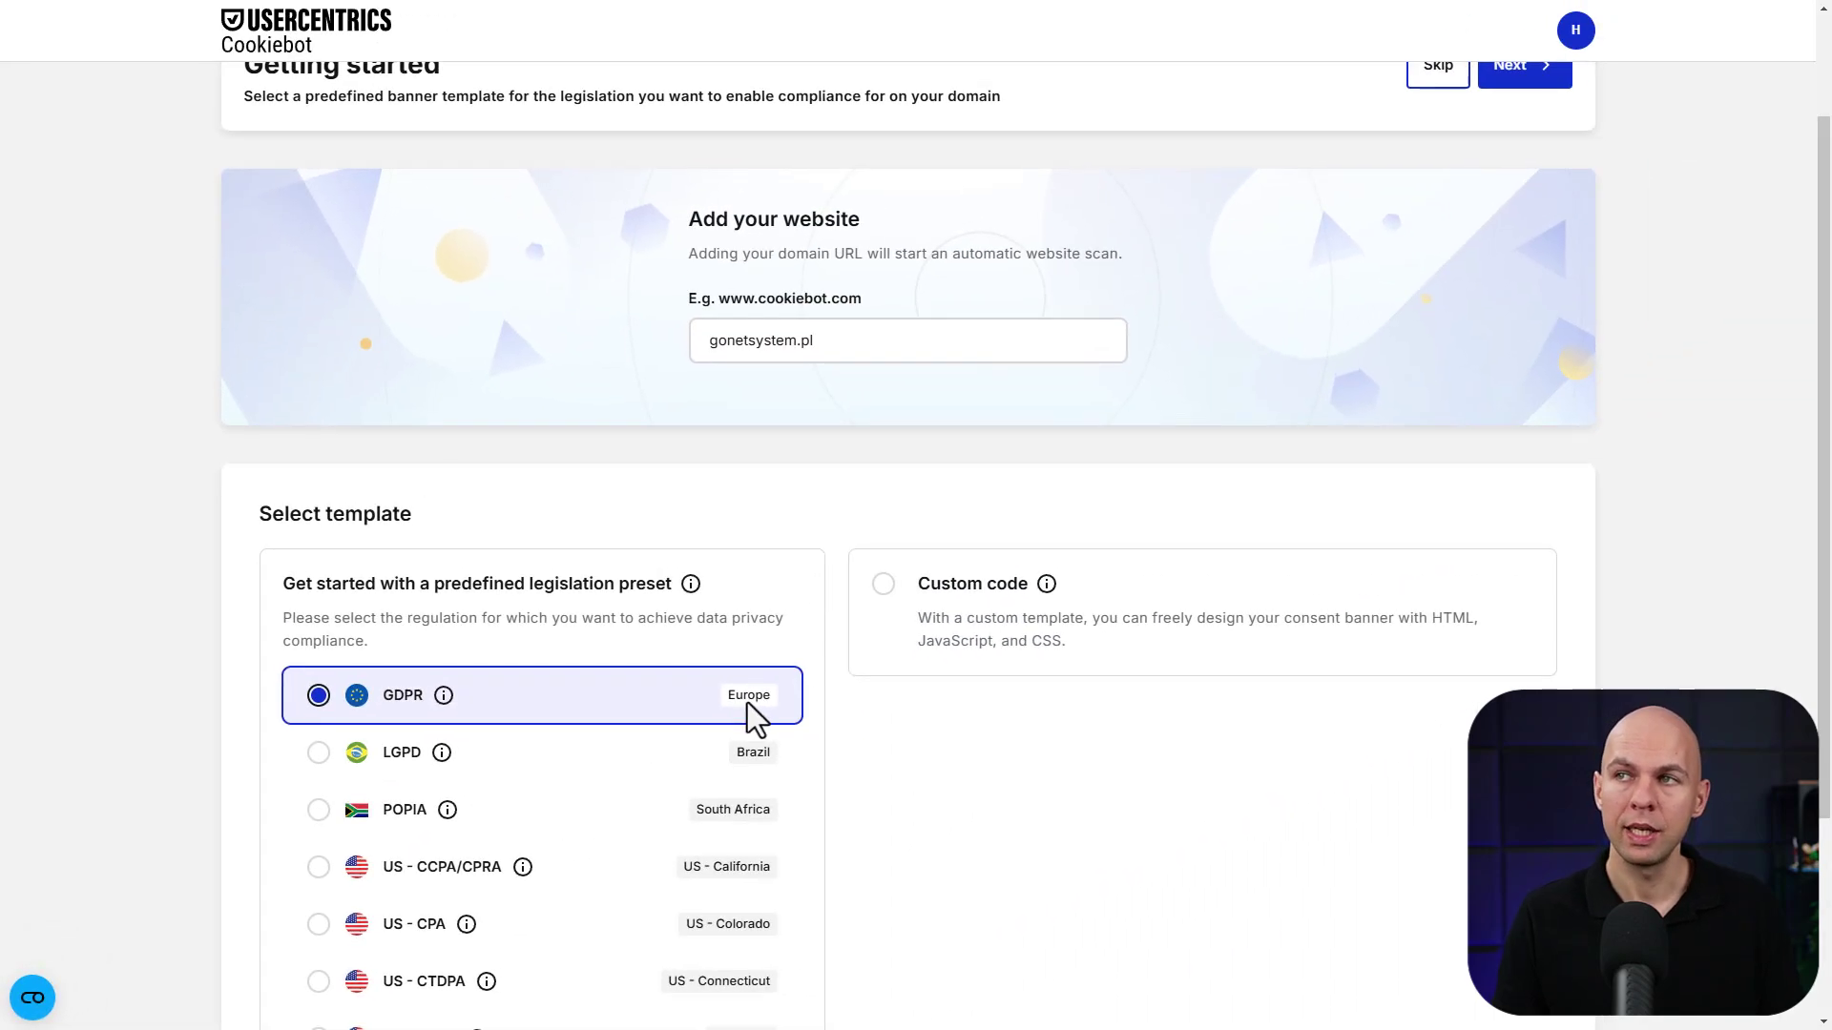
pyautogui.scroll(1, 1583, 511)
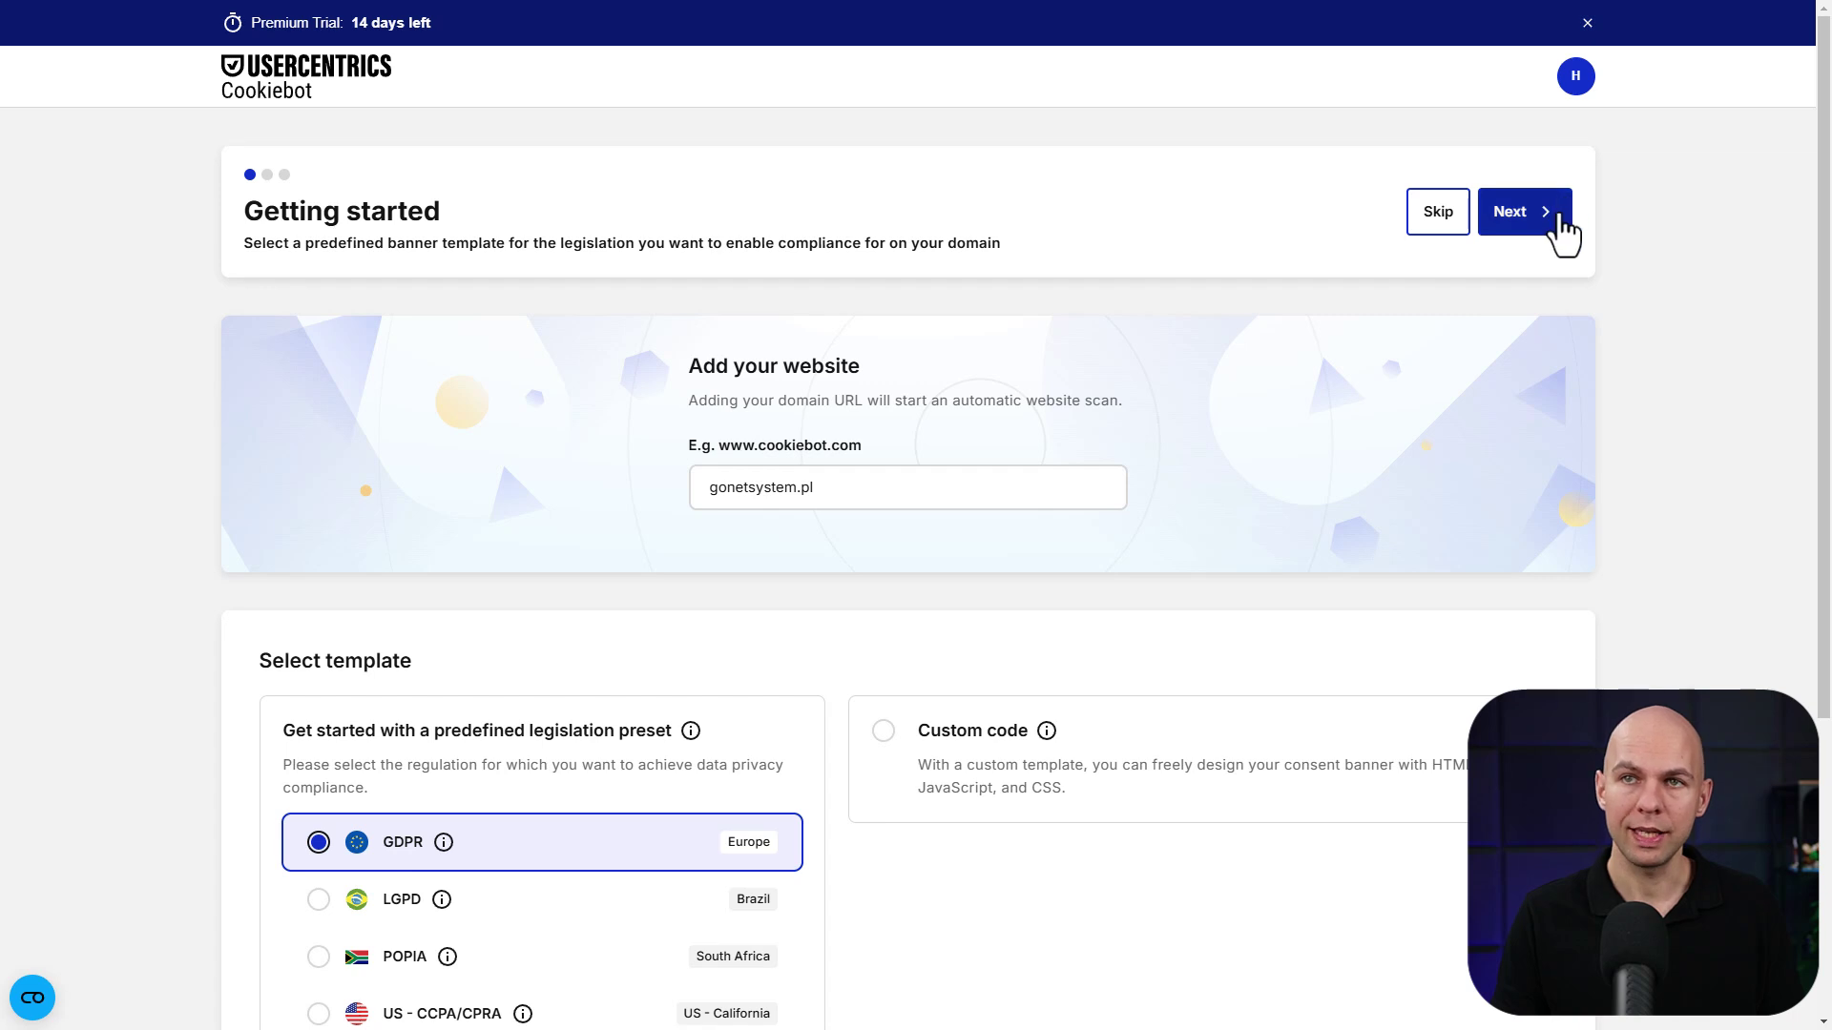
pyautogui.click(1555, 215)
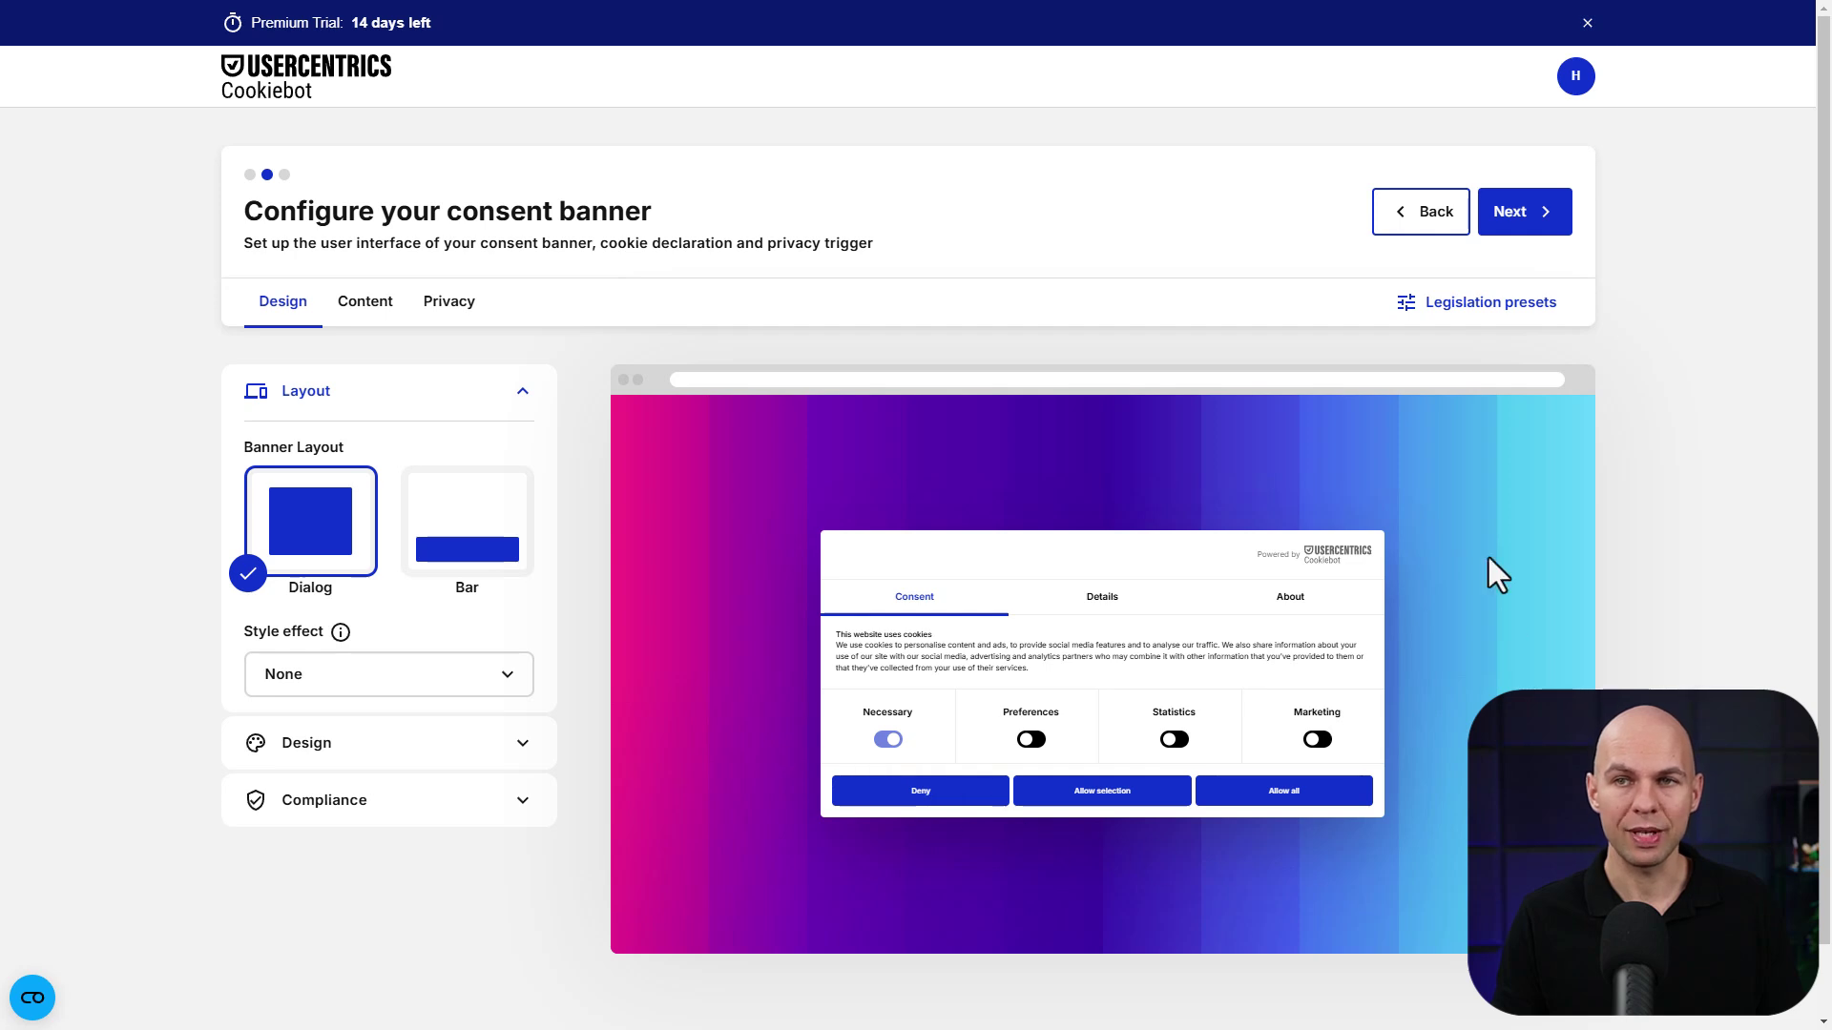
# Try the Bar banner layout and the Dark theme, returning to the Dialog layout and the Light theme.
pyautogui.click(442, 569)
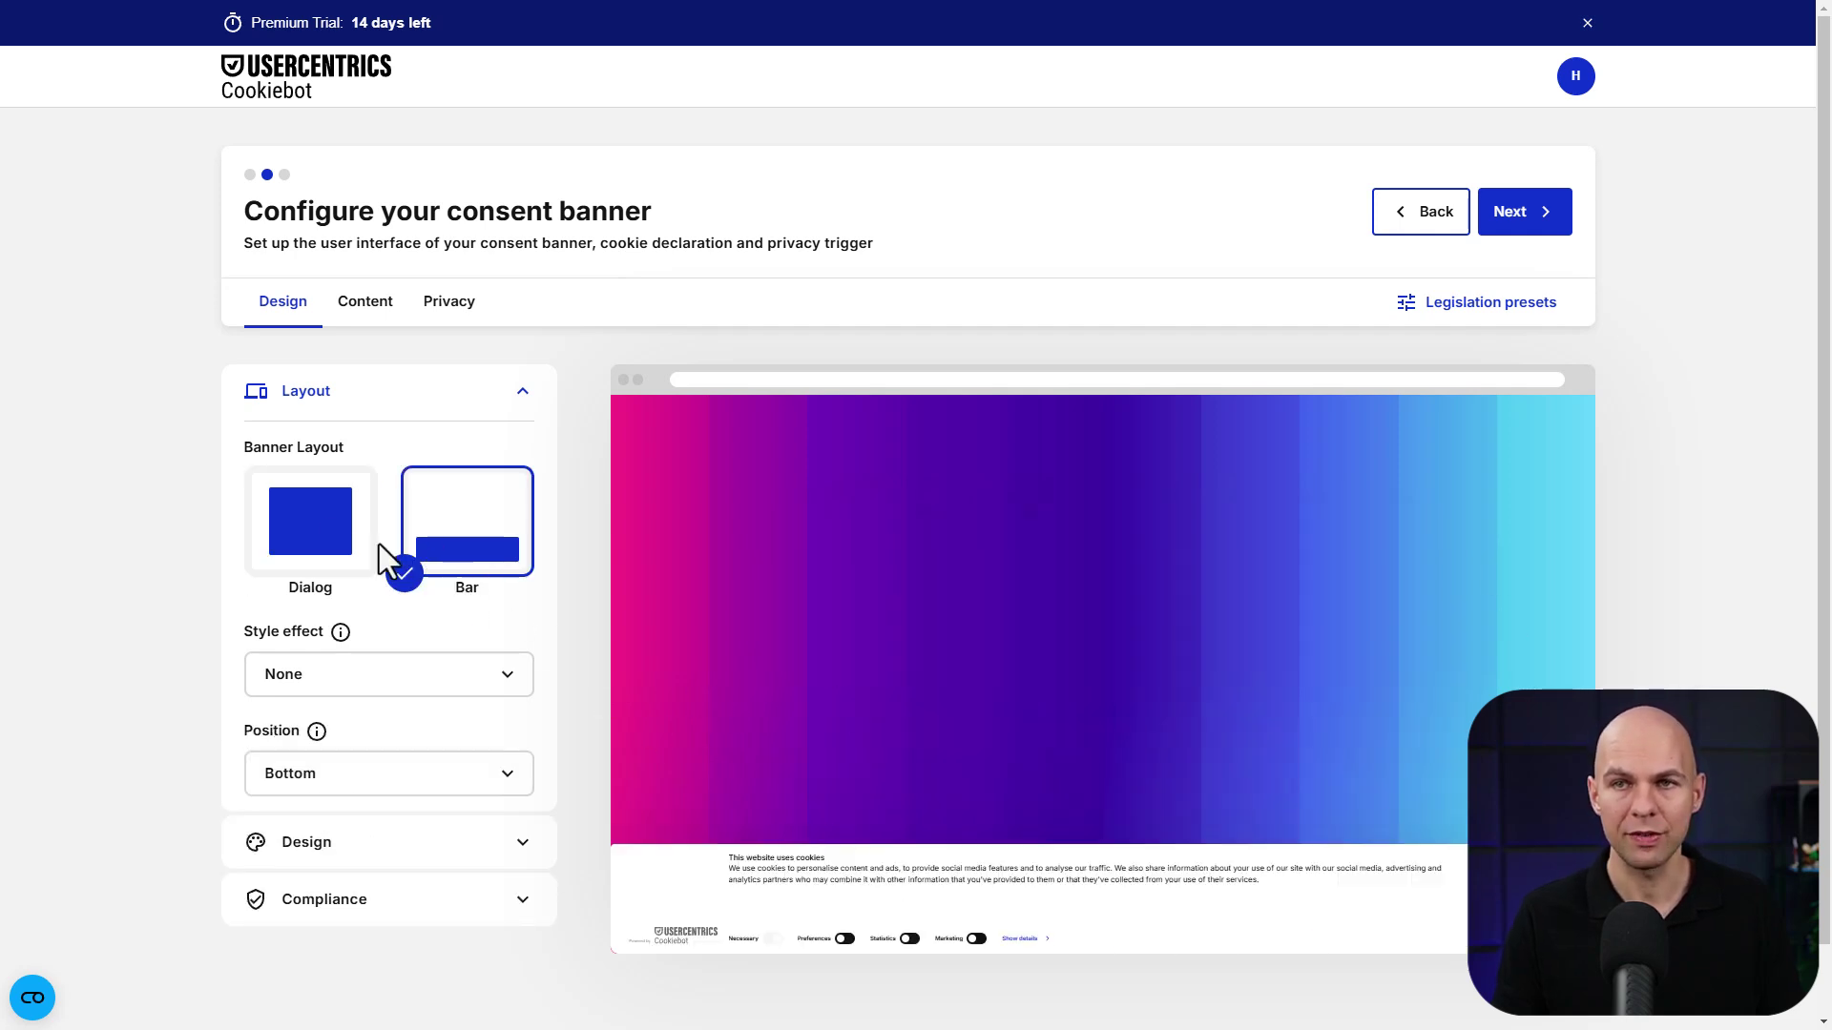
pyautogui.click(315, 506)
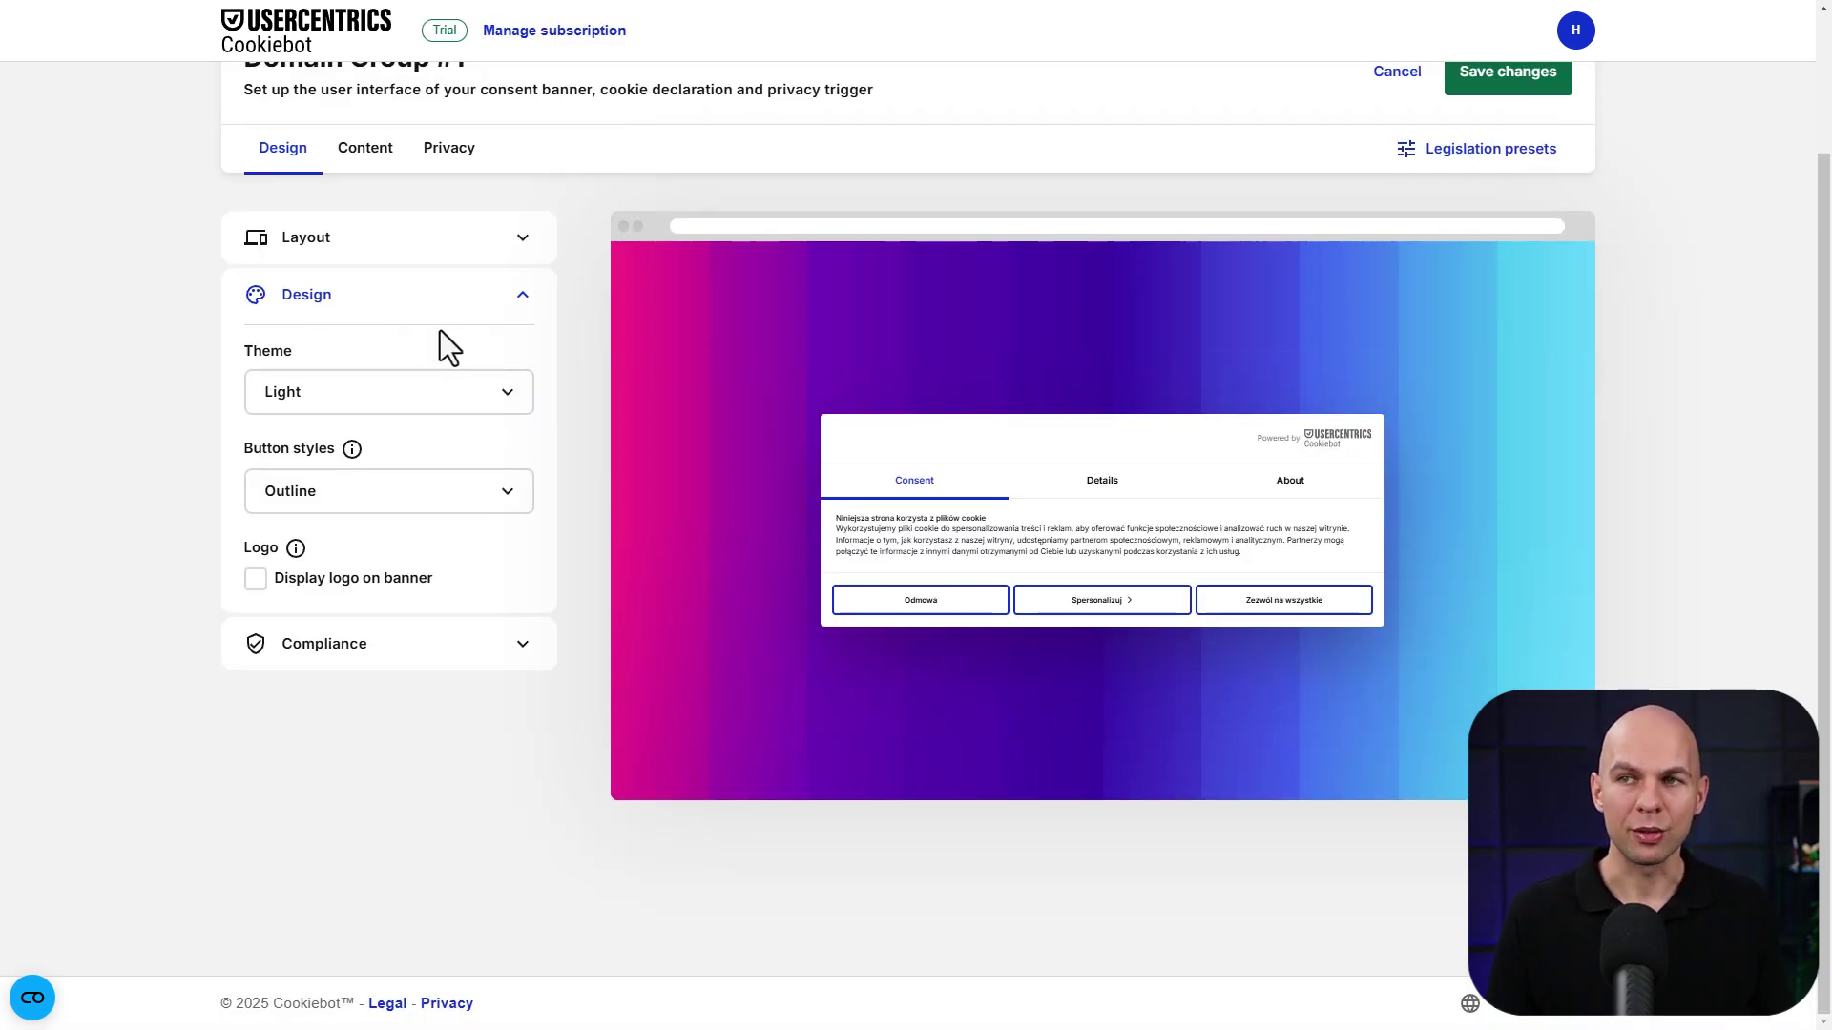
pyautogui.click(433, 408)
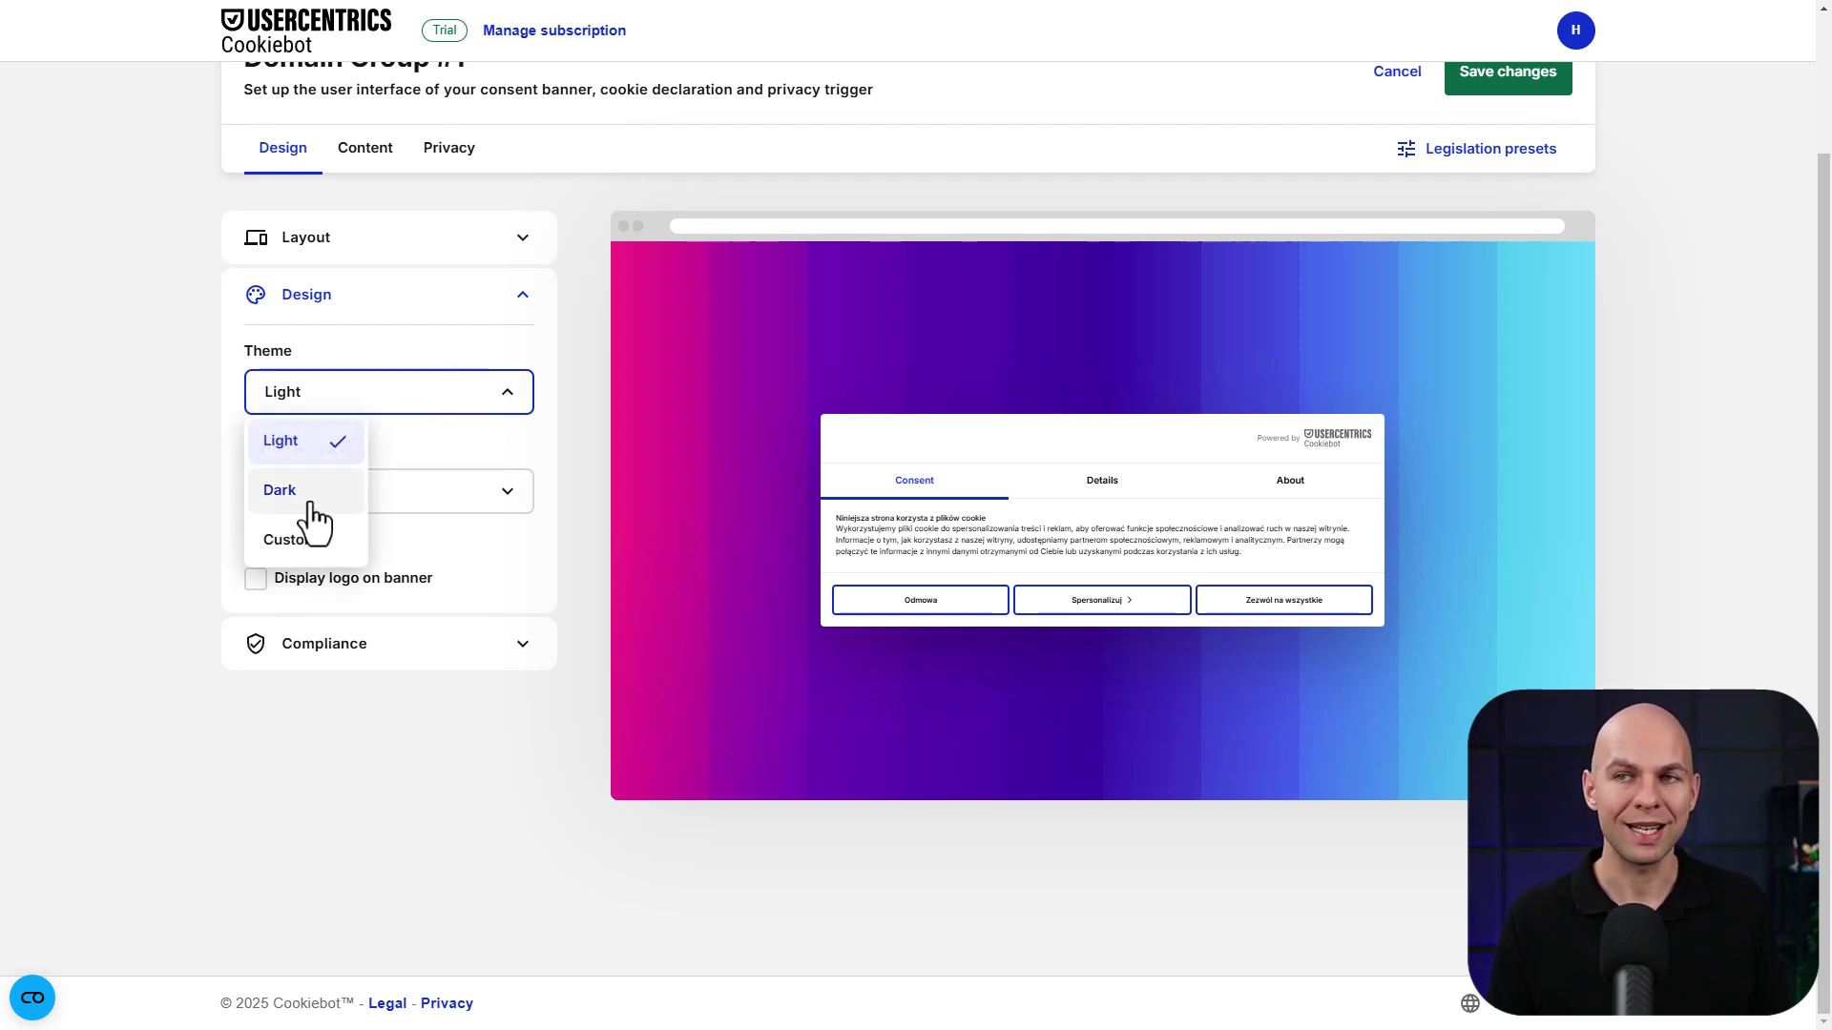
pyautogui.click(304, 498)
pyautogui.click(444, 382)
pyautogui.click(329, 440)
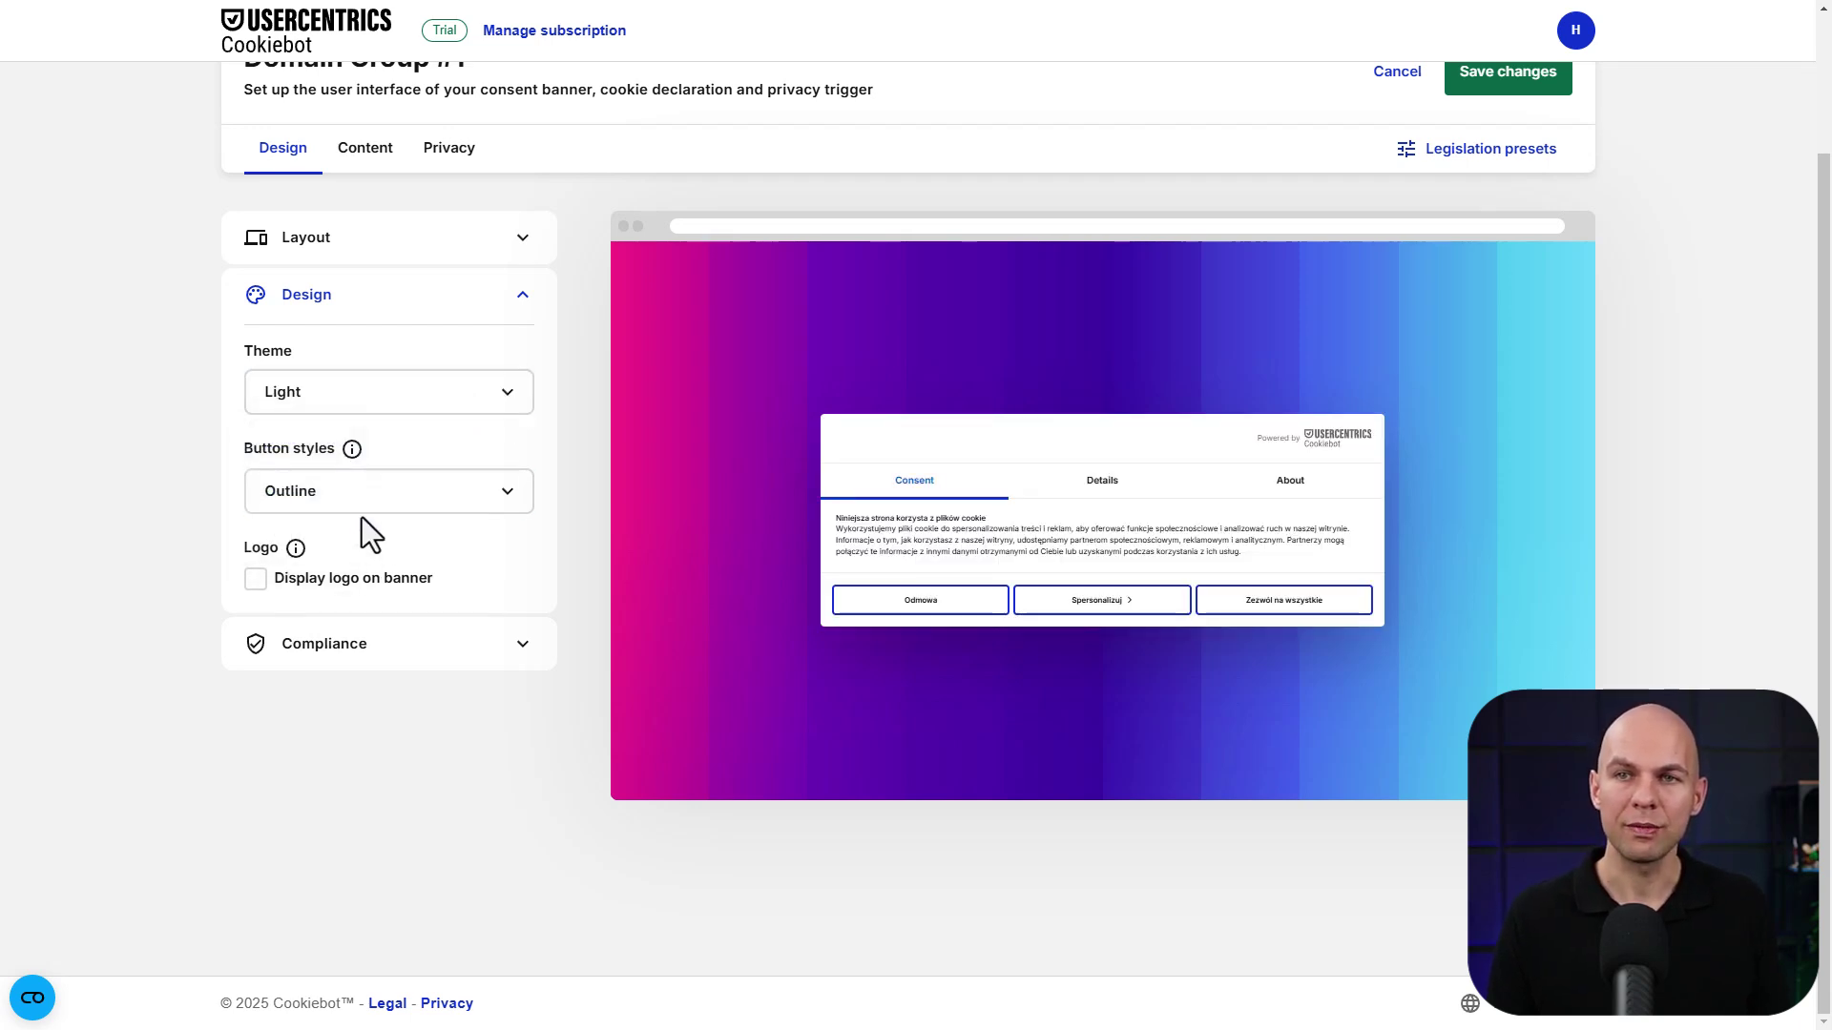
# Try the Mixed button style on the consent banner and set it back to Outline.
pyautogui.click(362, 496)
pyautogui.click(325, 601)
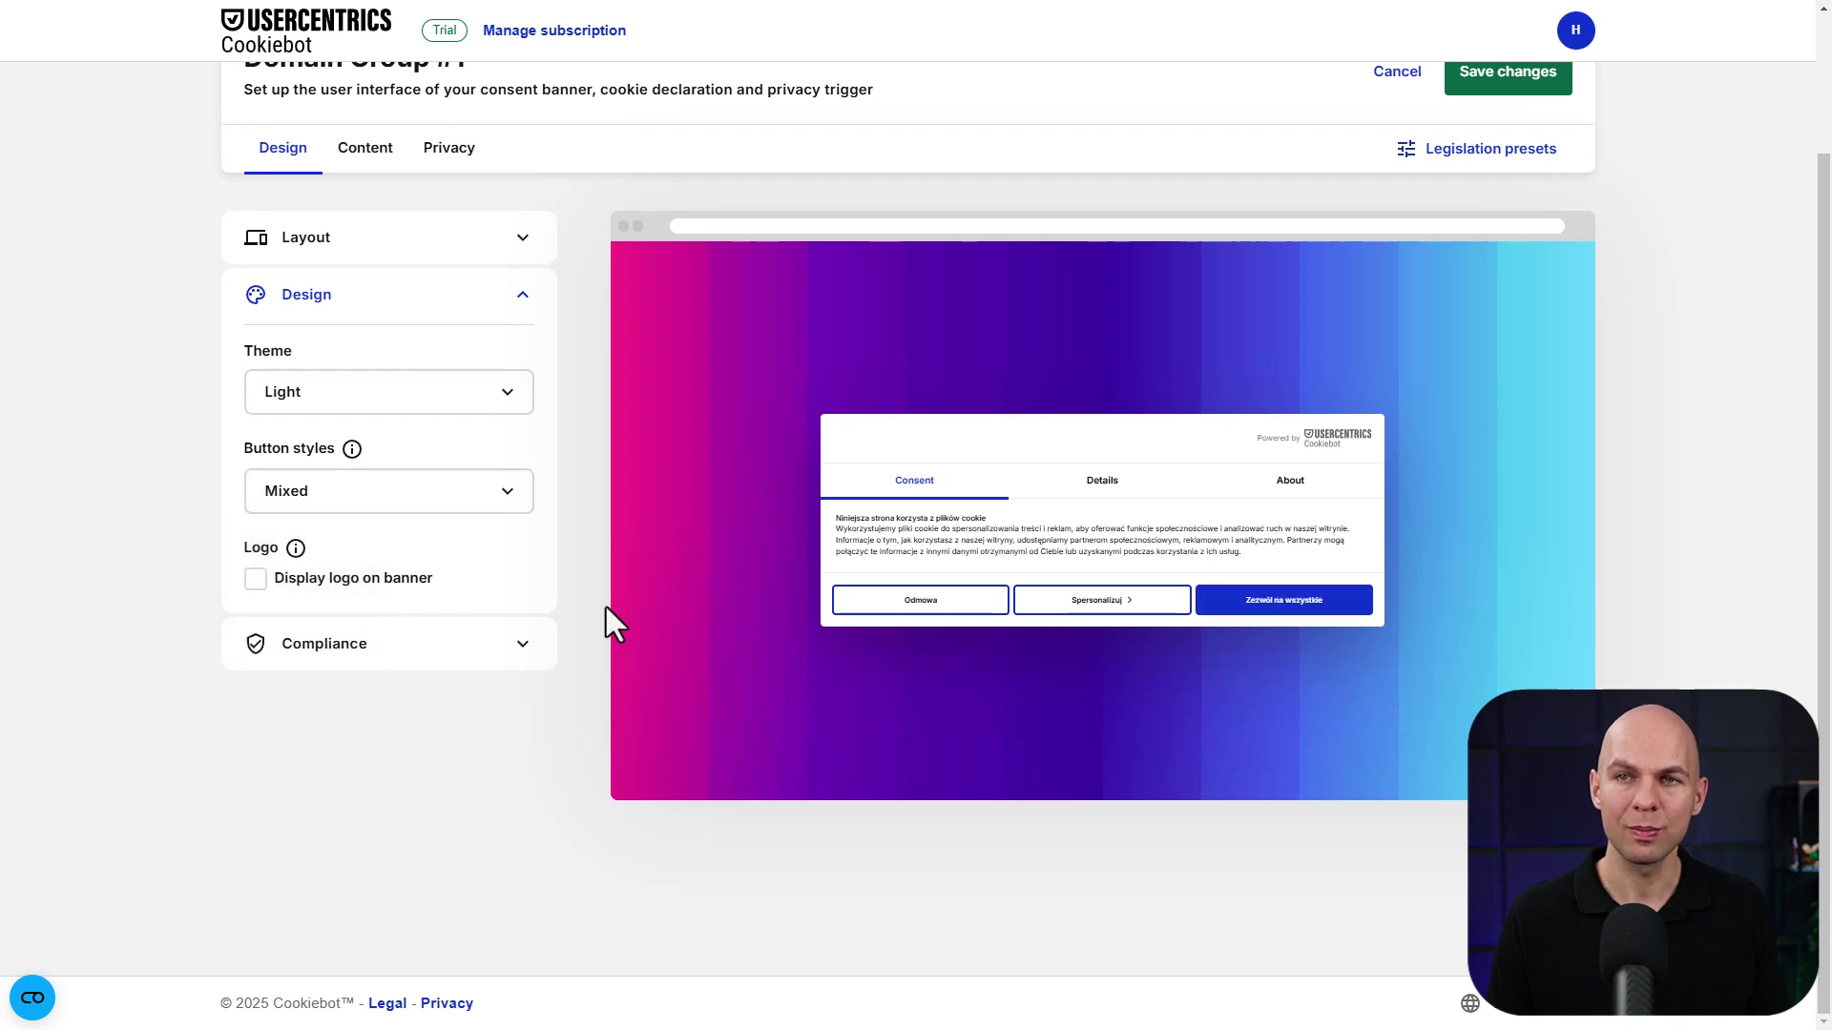
pyautogui.click(377, 501)
pyautogui.click(336, 536)
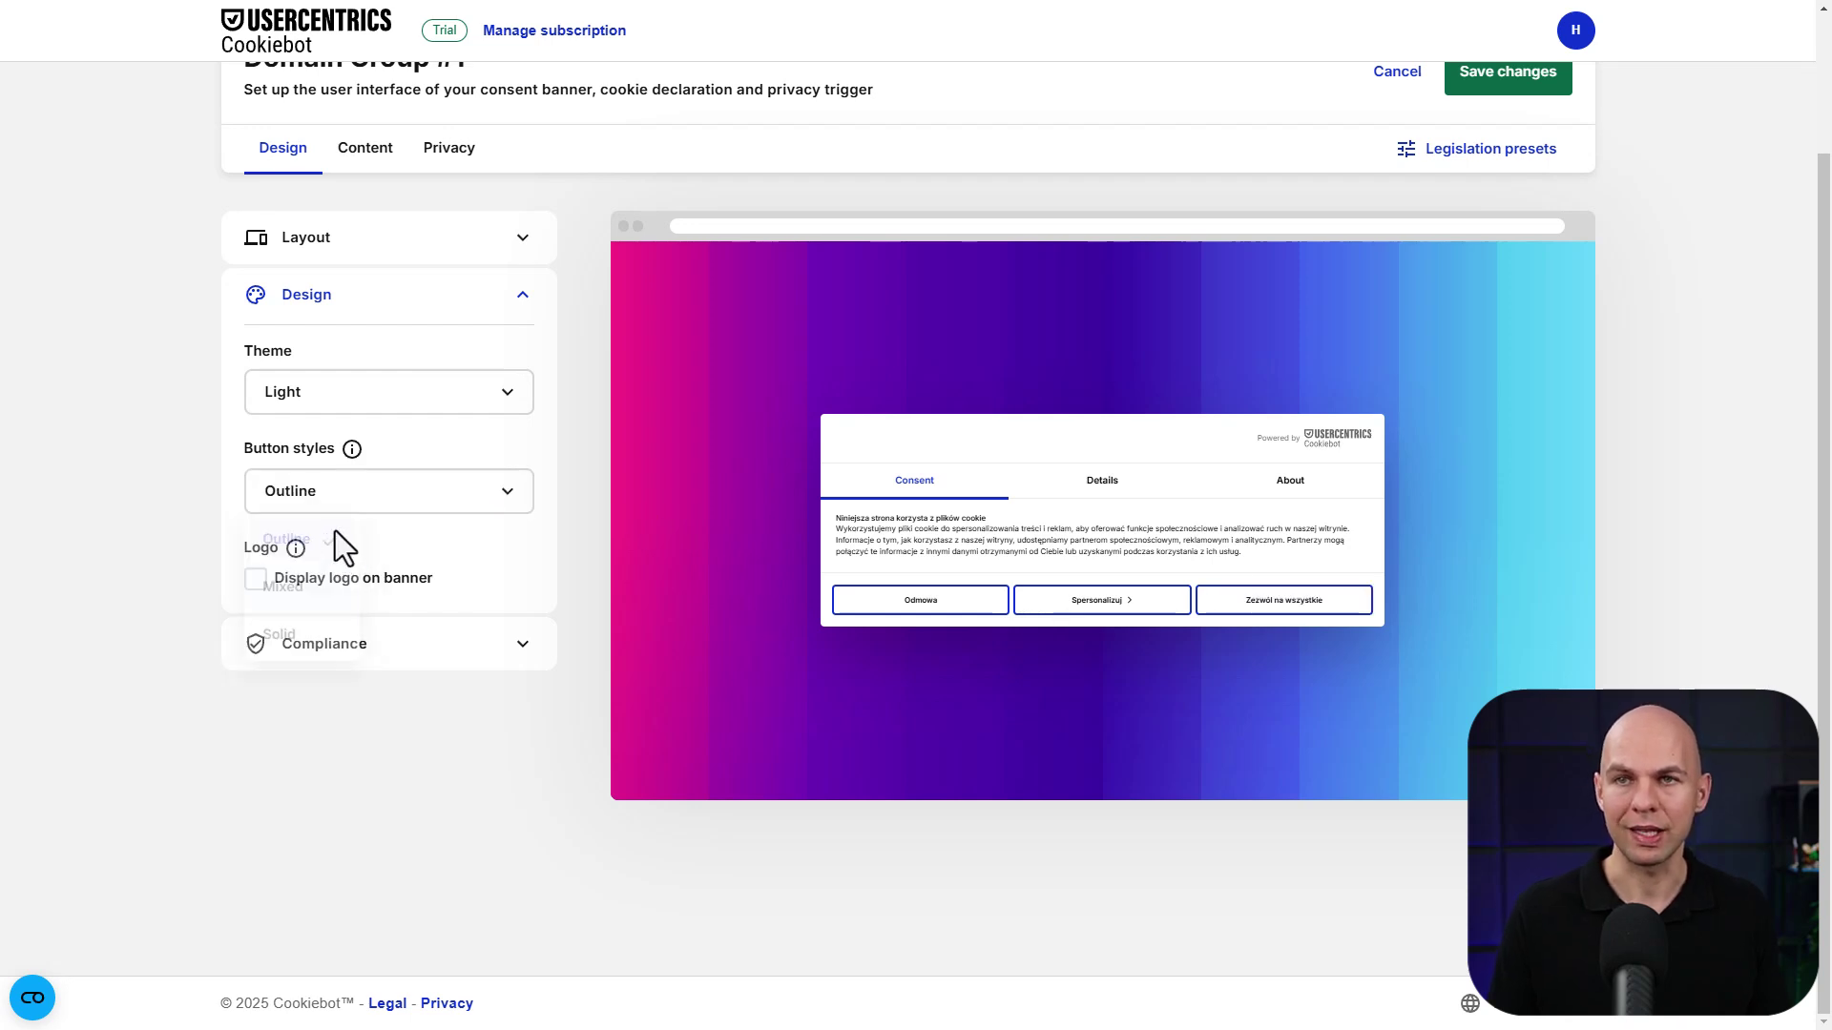
# Switch the banner theme to Custom to view its colour options, and set it back to Light.
pyautogui.click(366, 399)
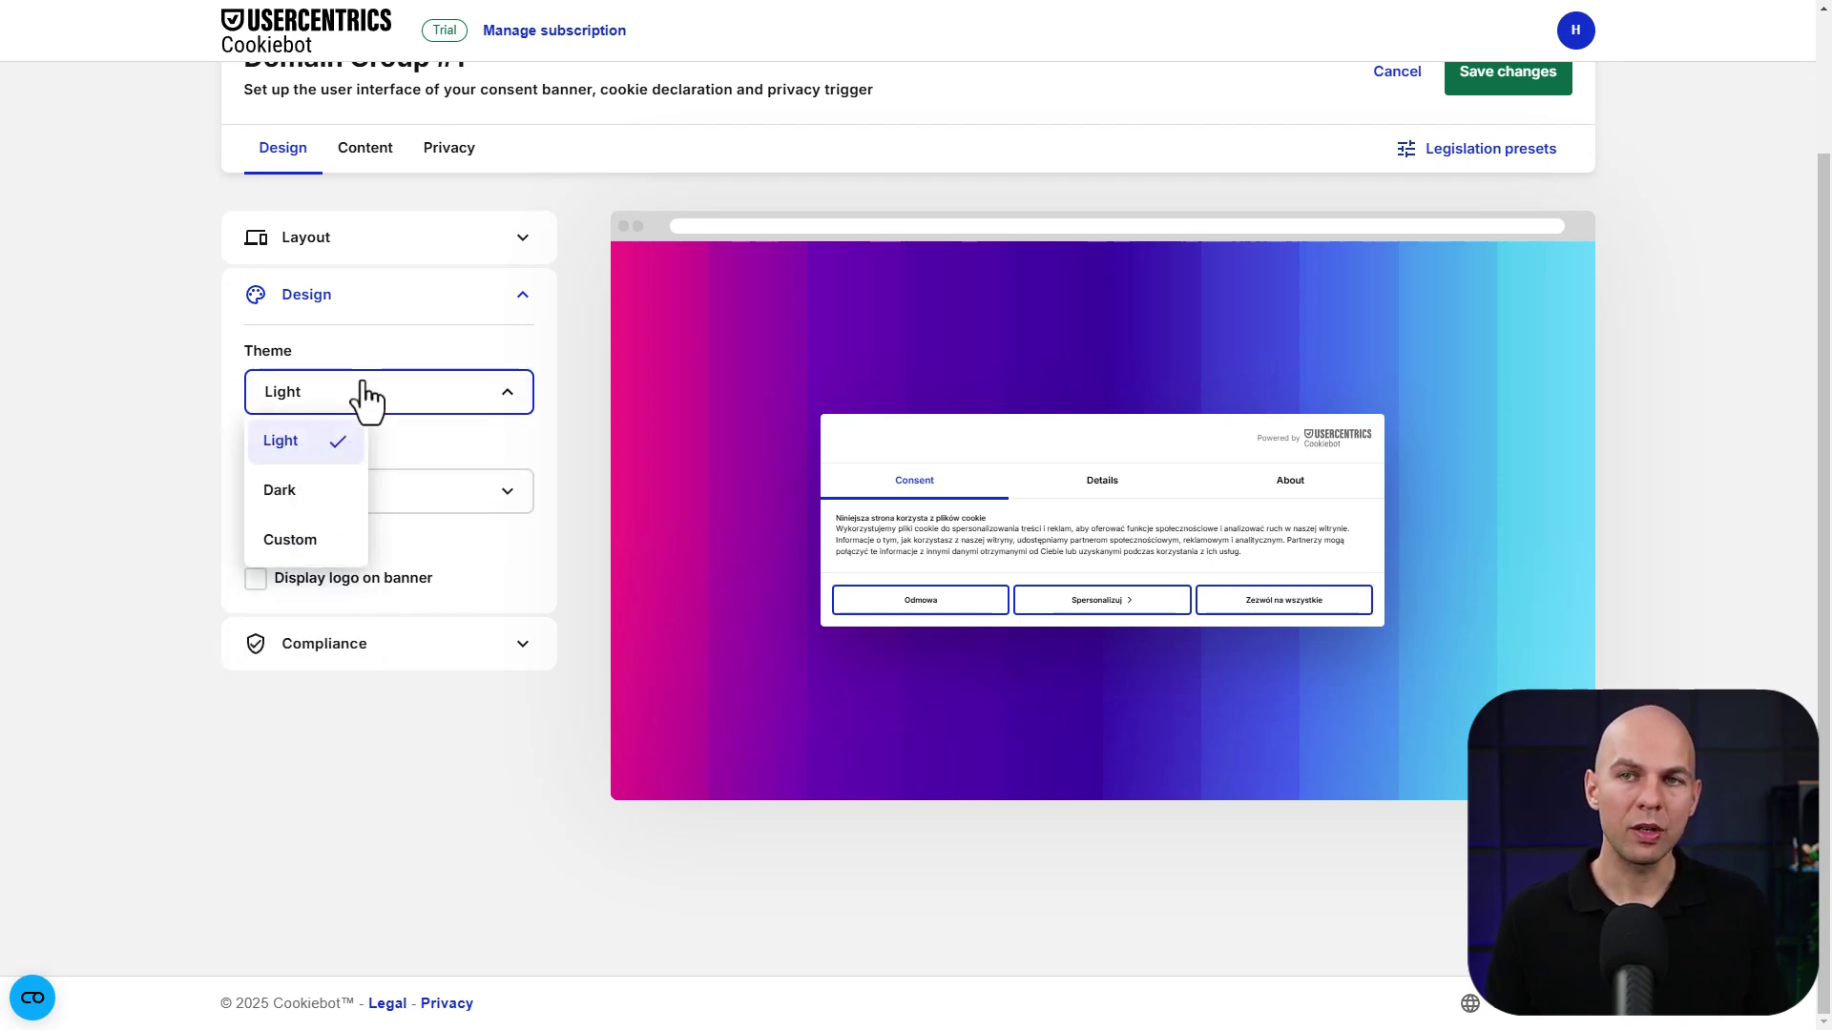
pyautogui.click(296, 544)
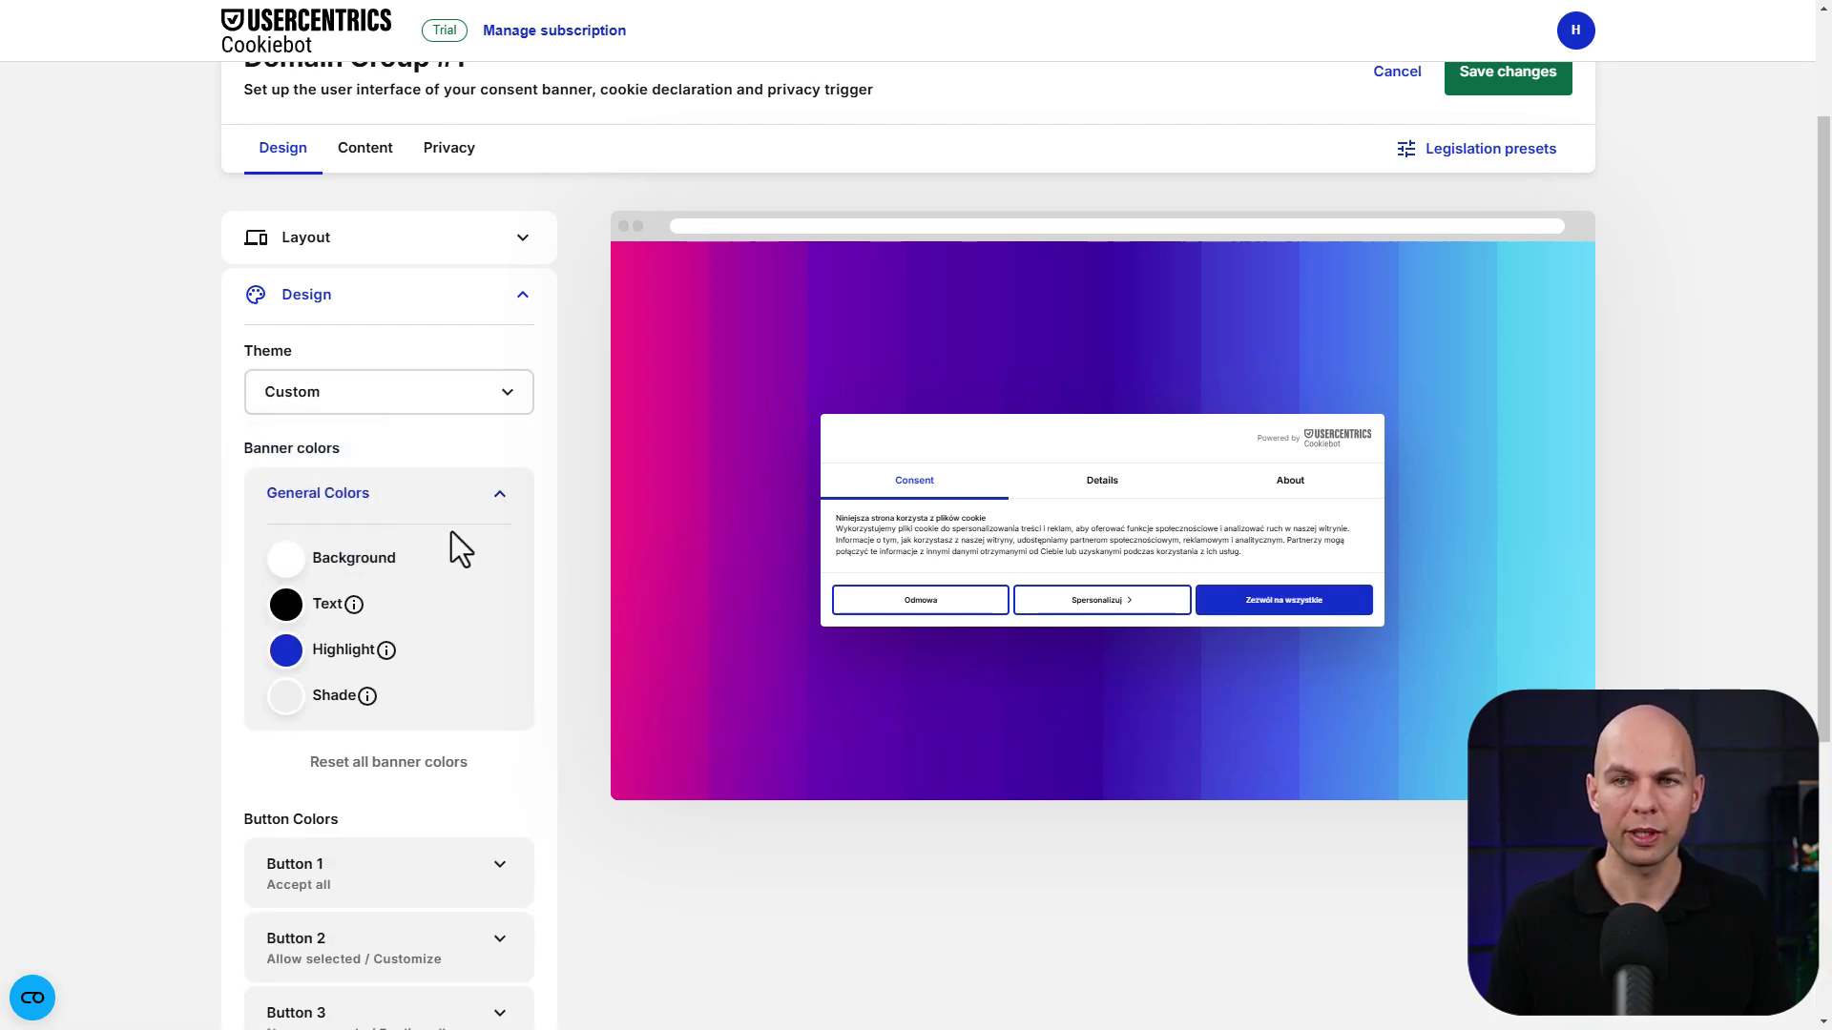
pyautogui.click(406, 404)
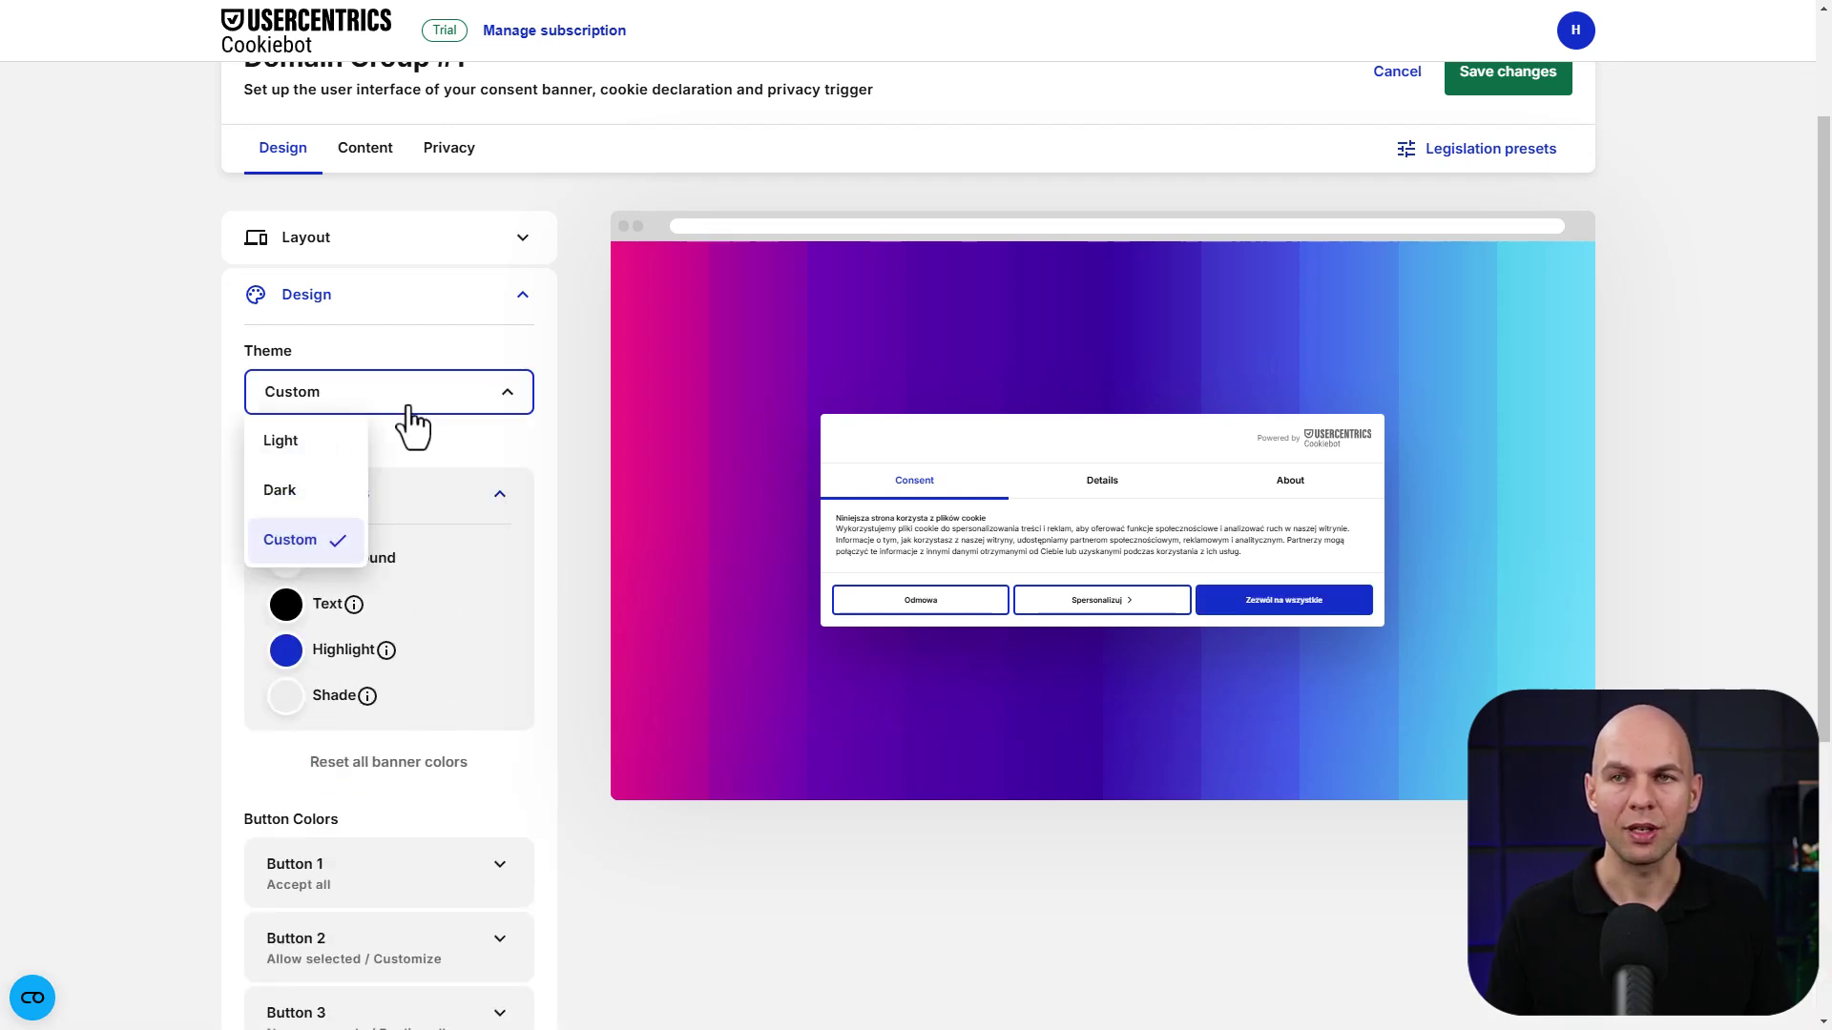
pyautogui.click(322, 444)
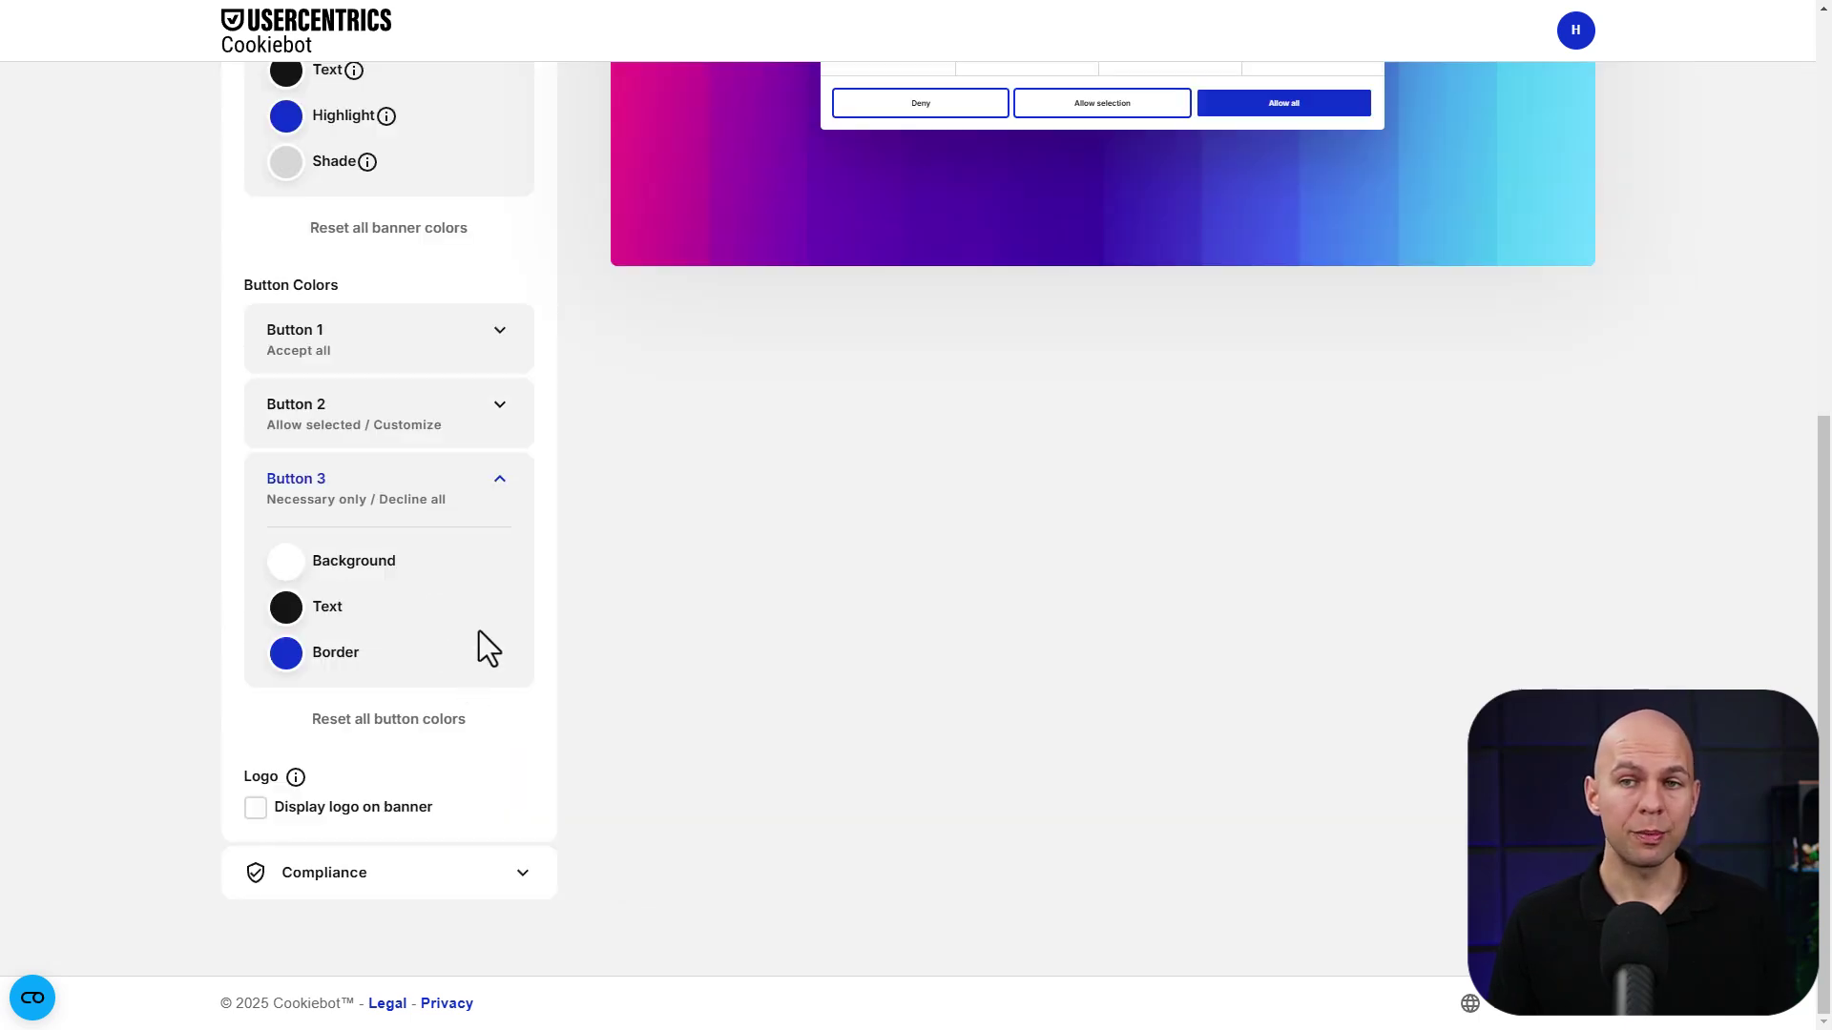
# Enable the logo display on the banner and upload the logo file.
pyautogui.click(260, 809)
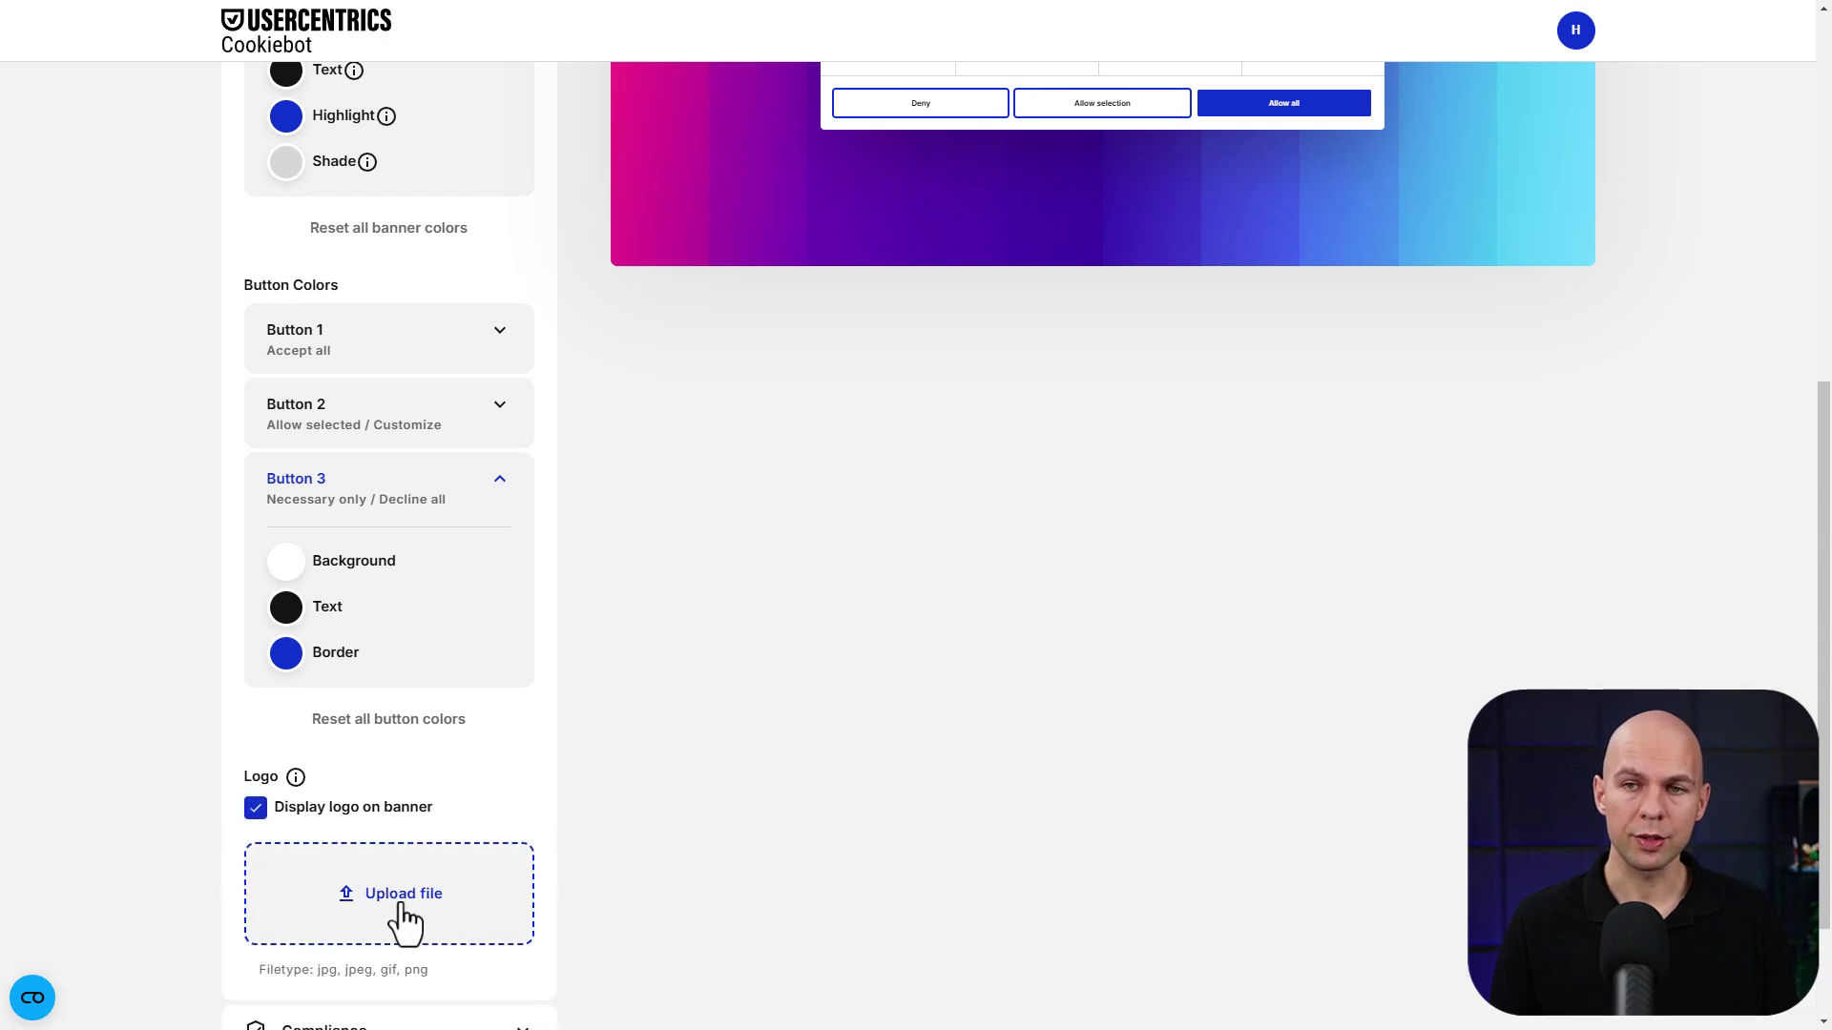
pyautogui.click(402, 906)
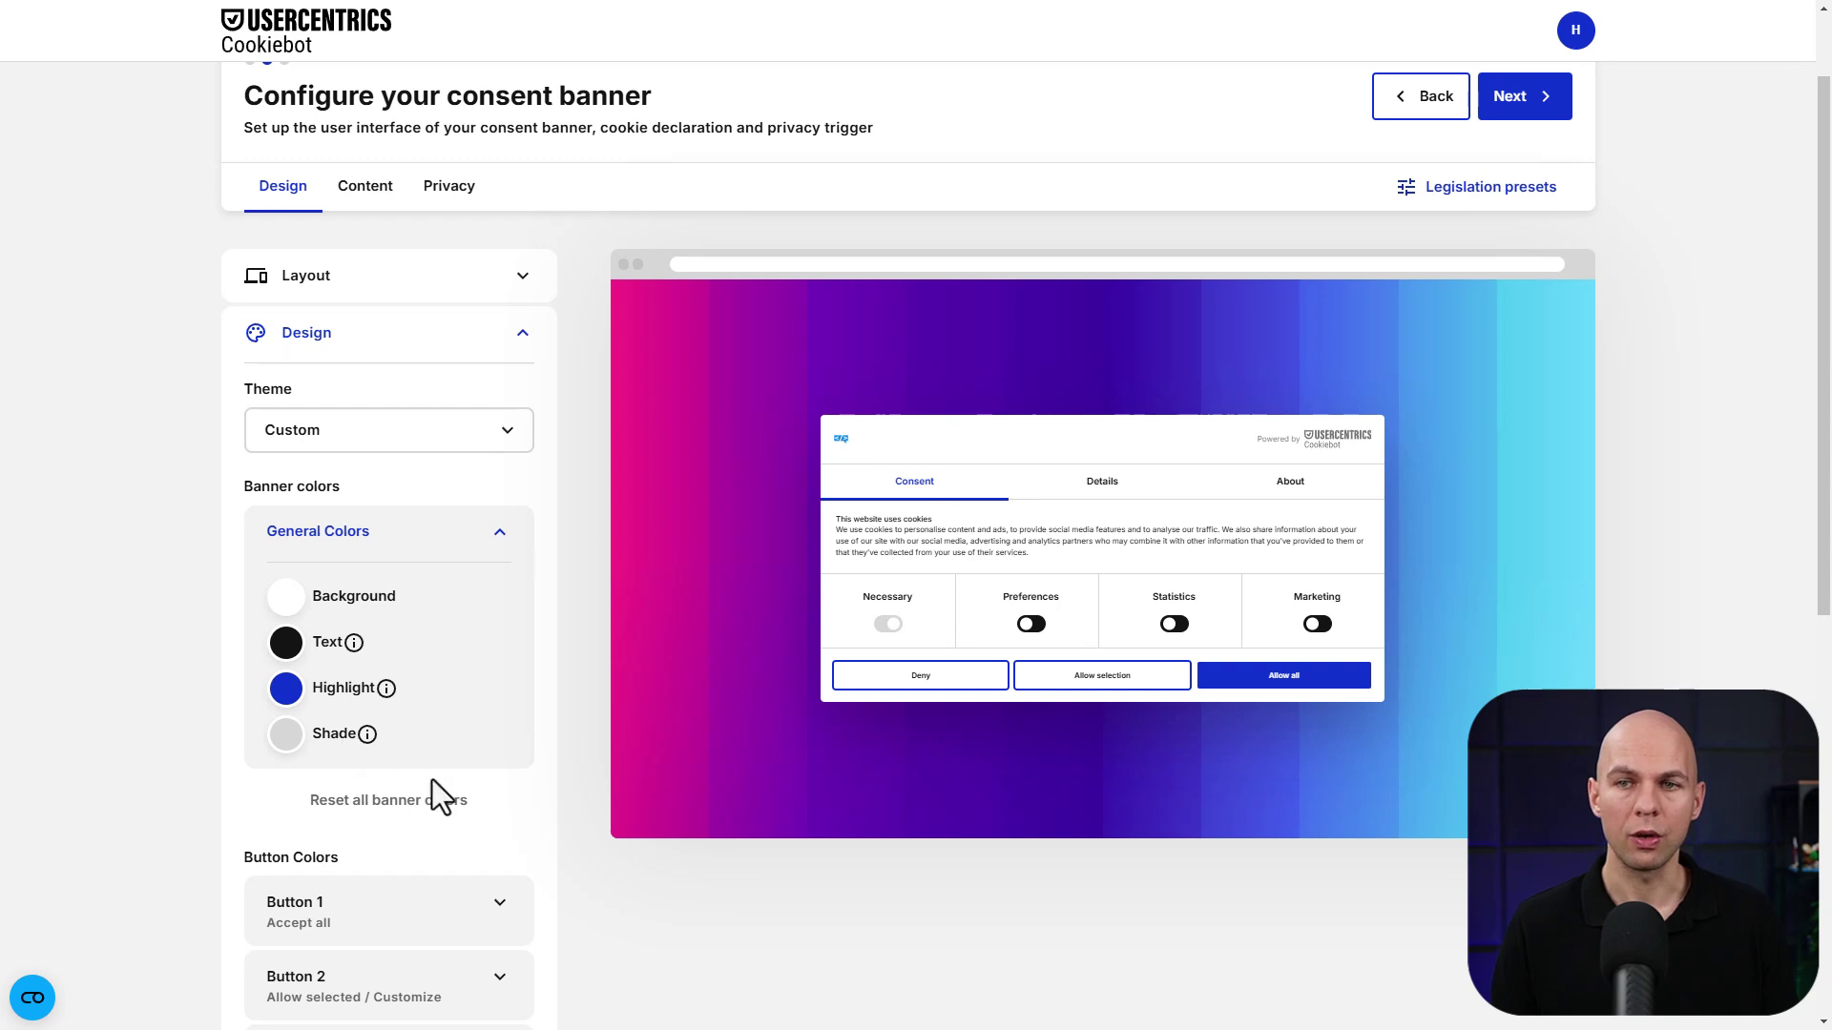
# Set the banner's explicit consent type to Inline multilevel in the compliance settings.
pyautogui.scroll(-6, 432, 780)
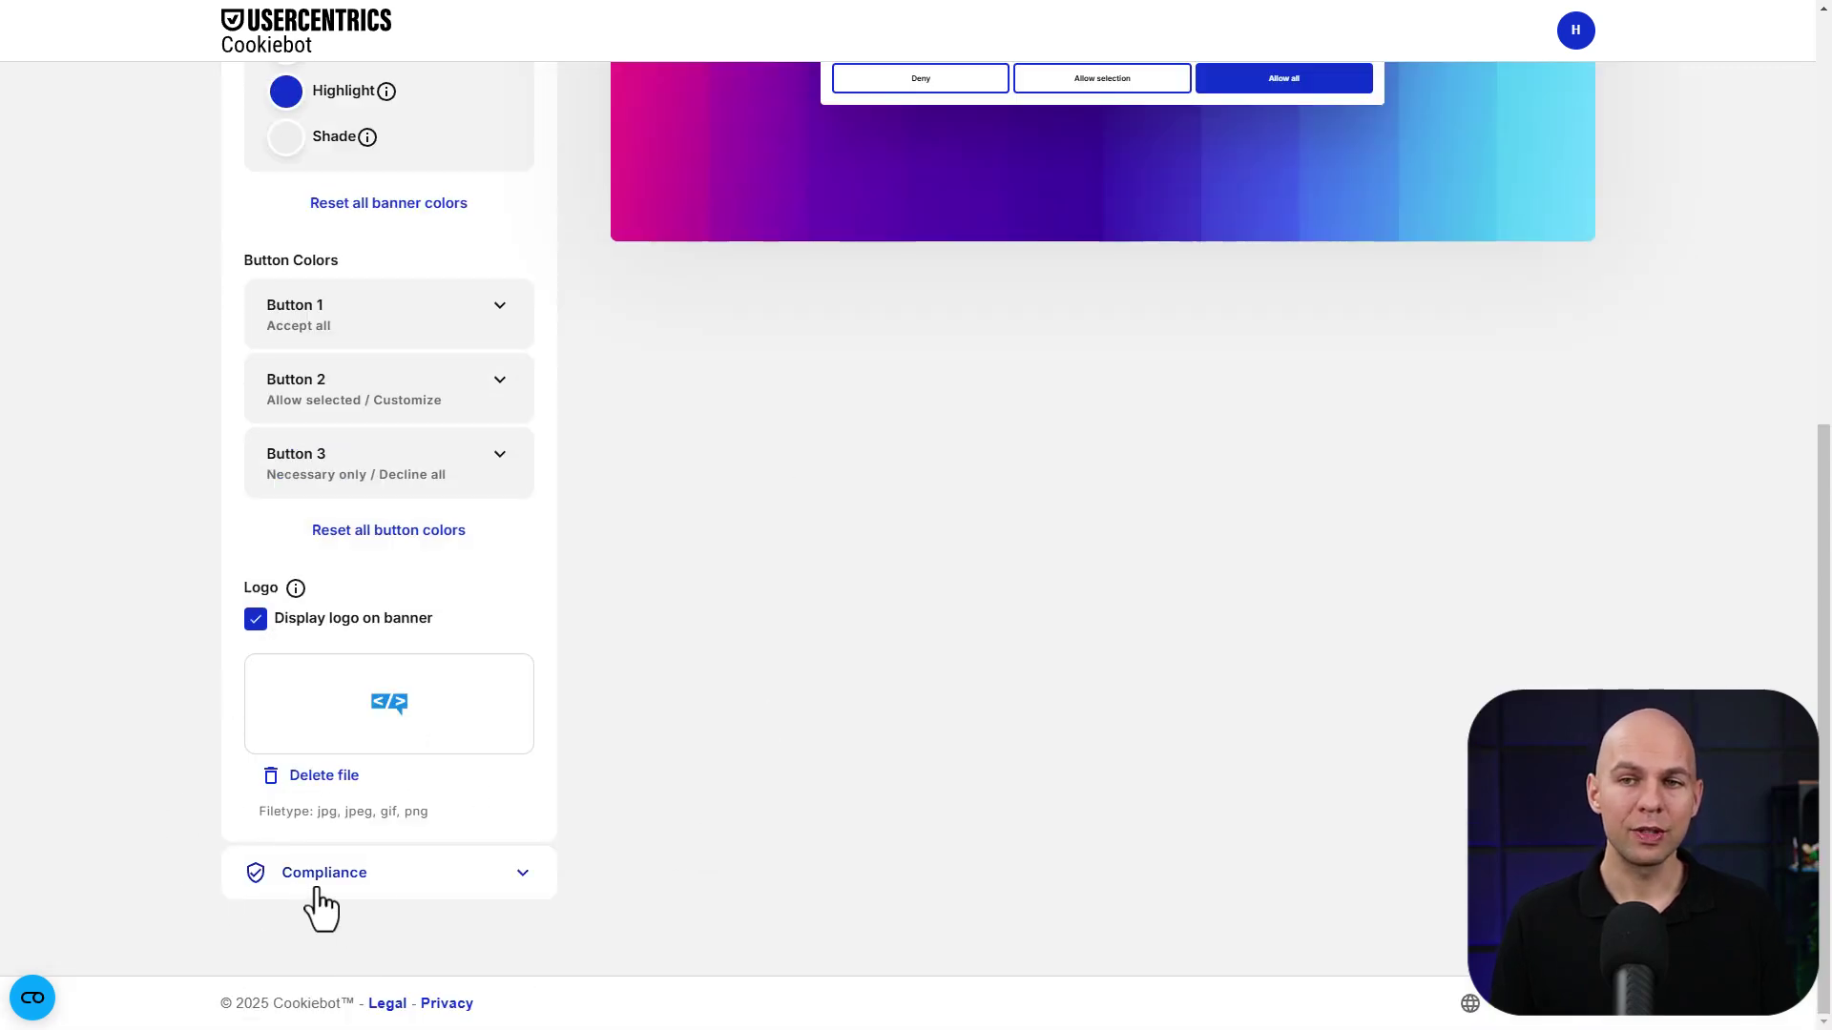
pyautogui.click(359, 884)
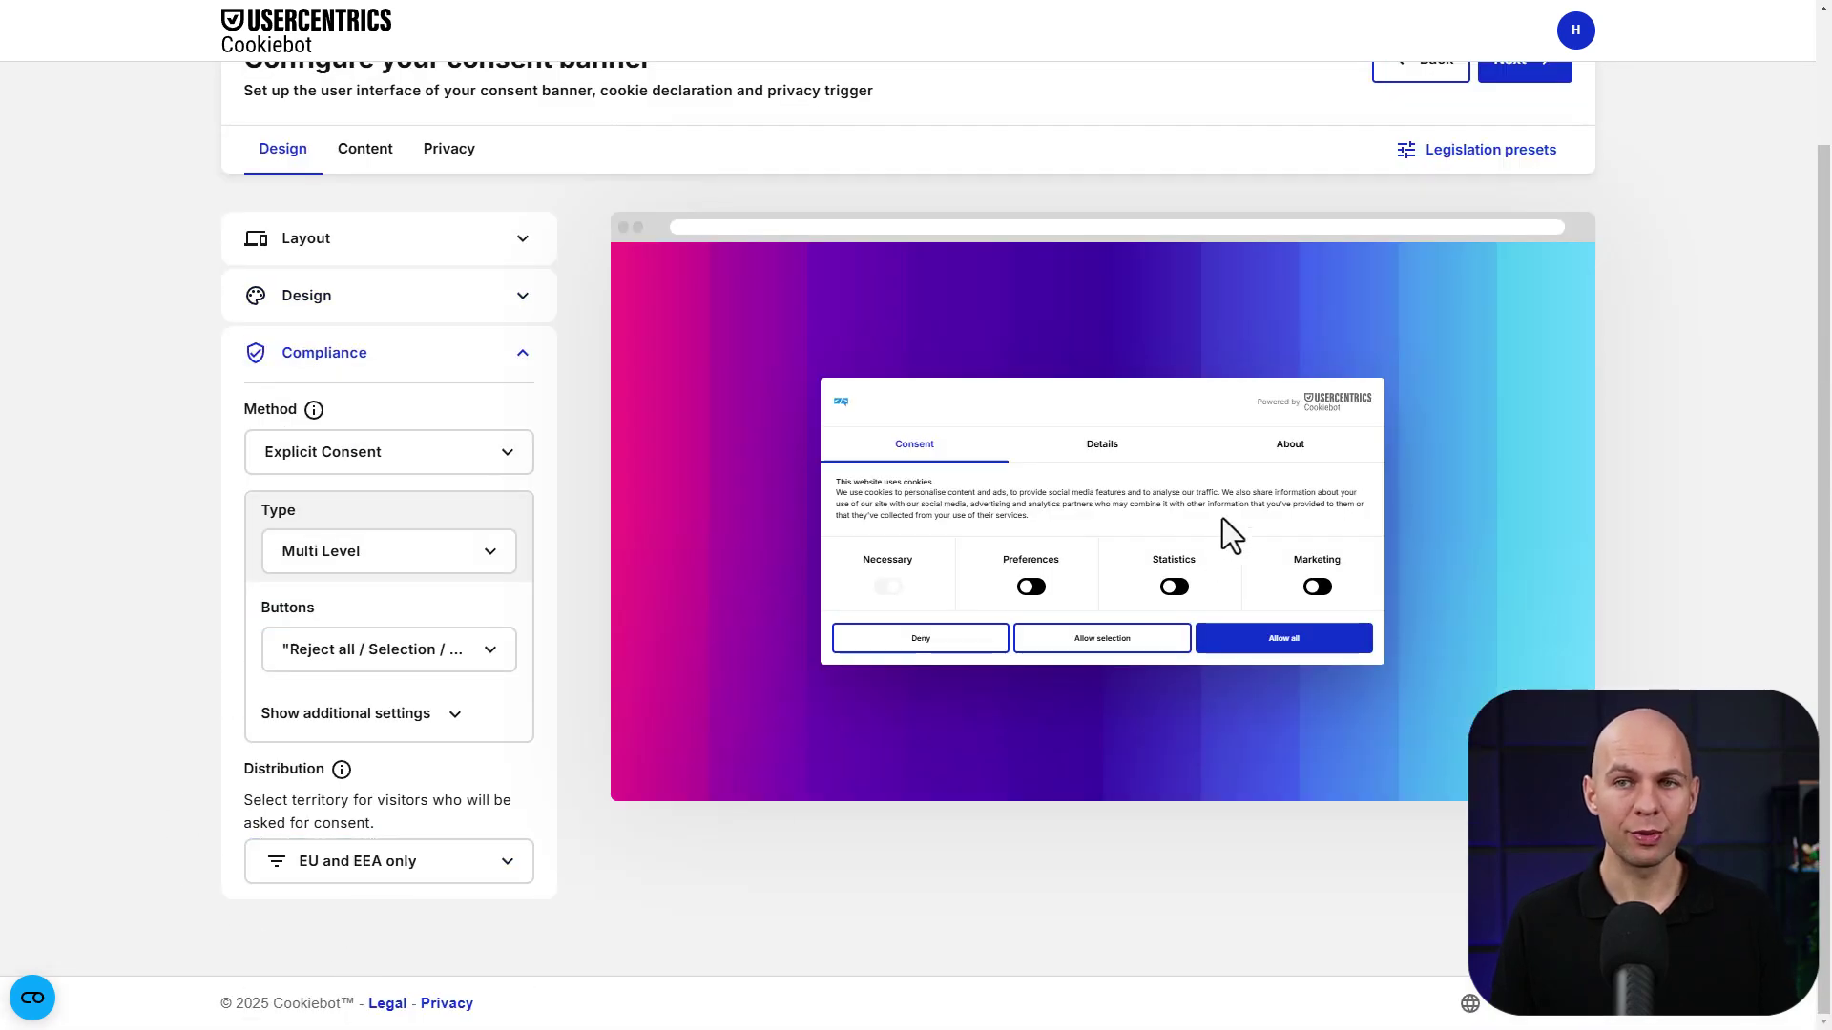
pyautogui.click(416, 572)
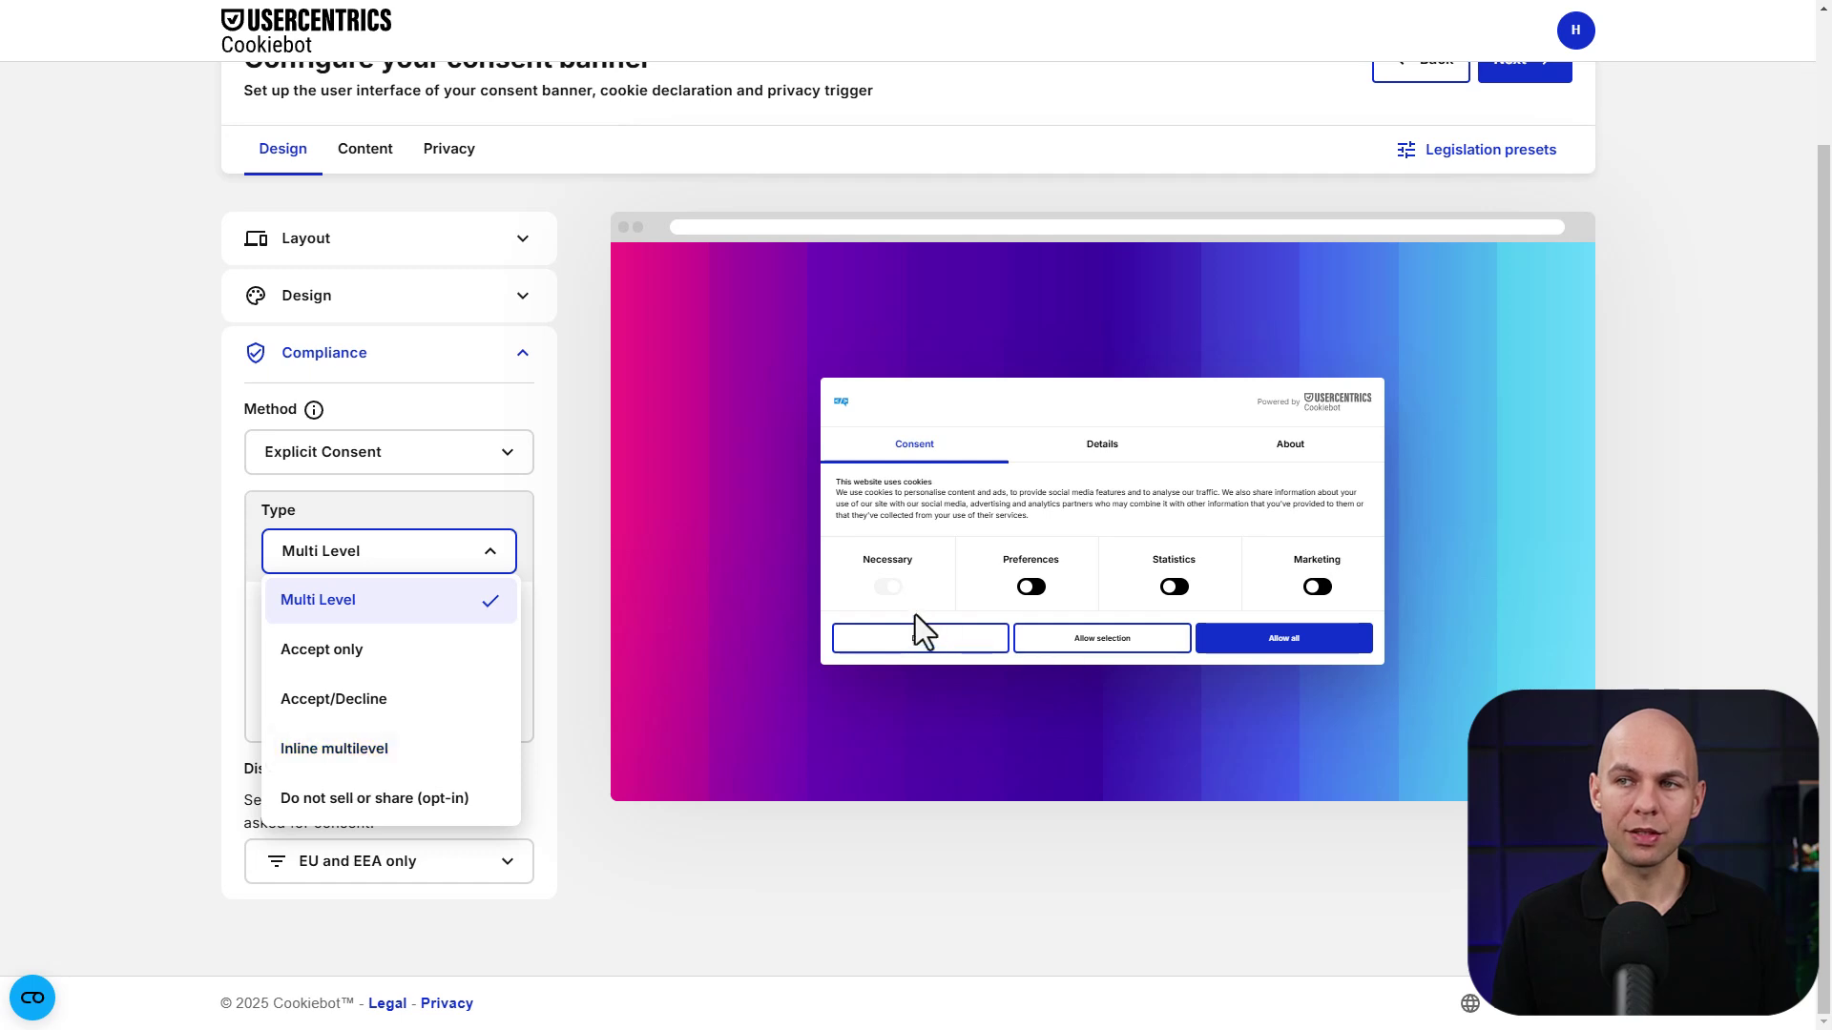
pyautogui.click(356, 753)
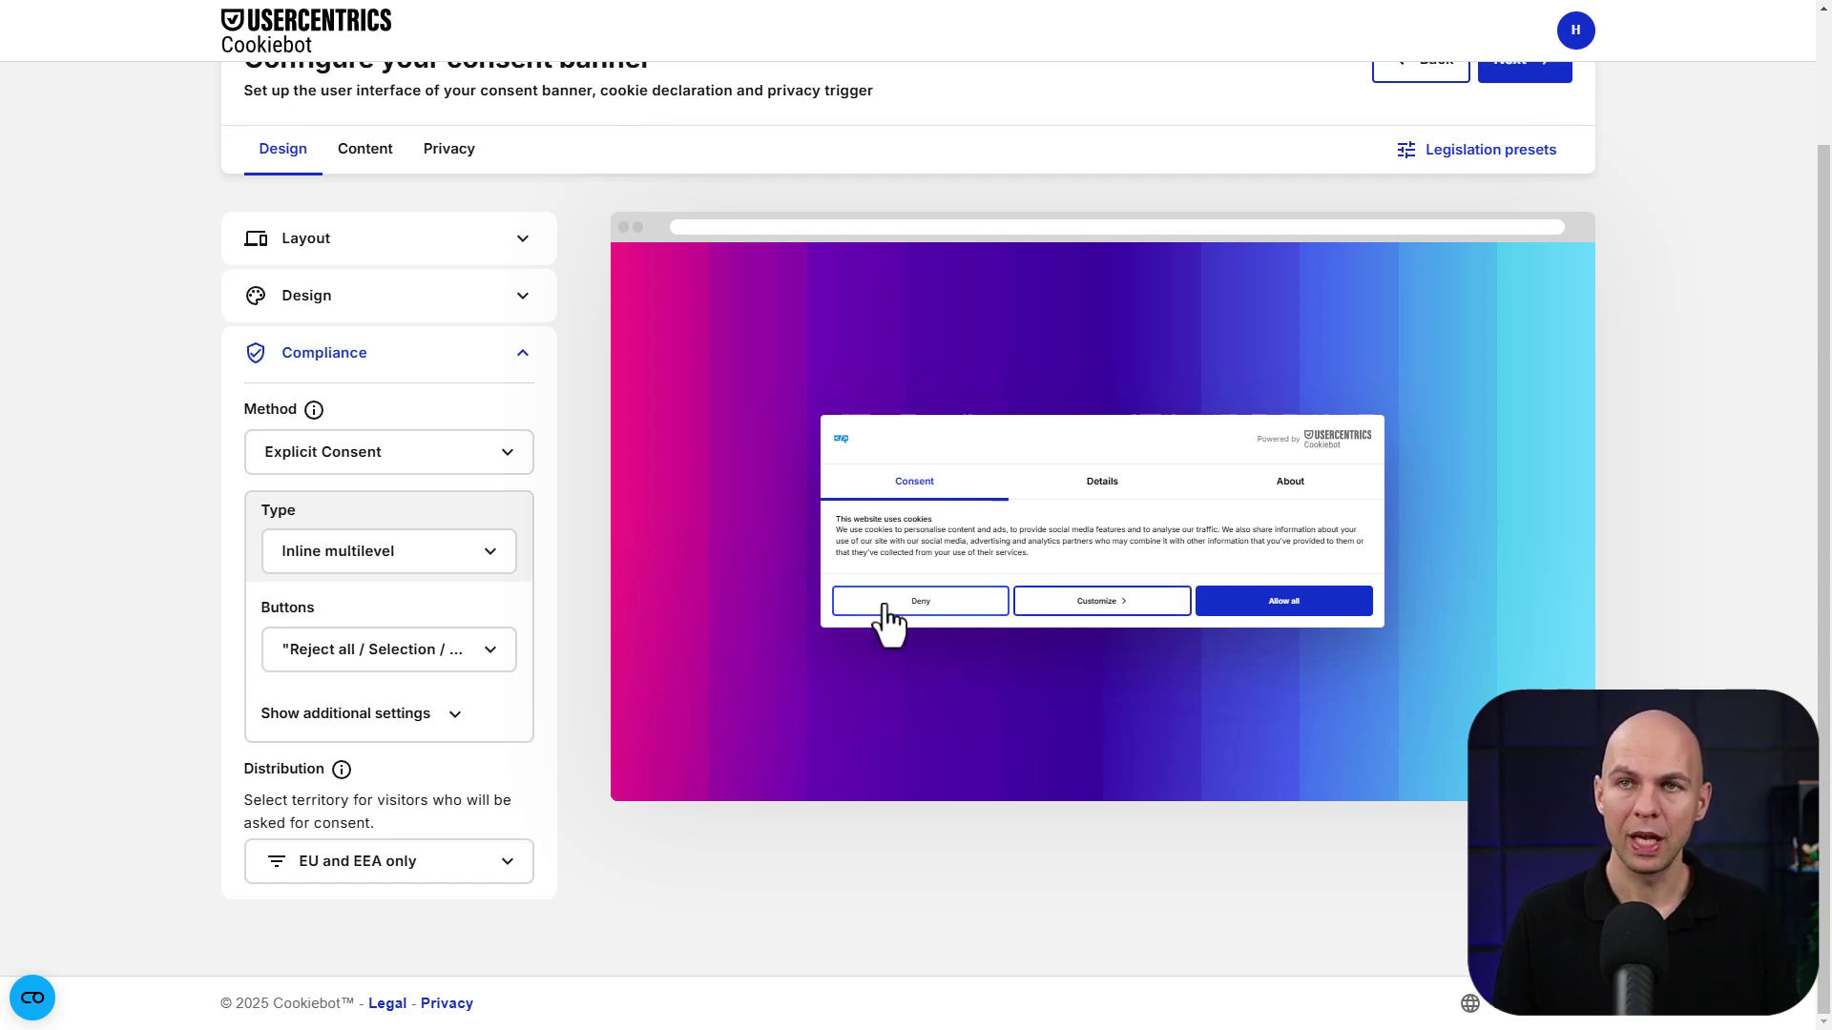
# Look over the English banner texts in the content settings and add Polish as a banner language.
pyautogui.scroll(3, 888, 621)
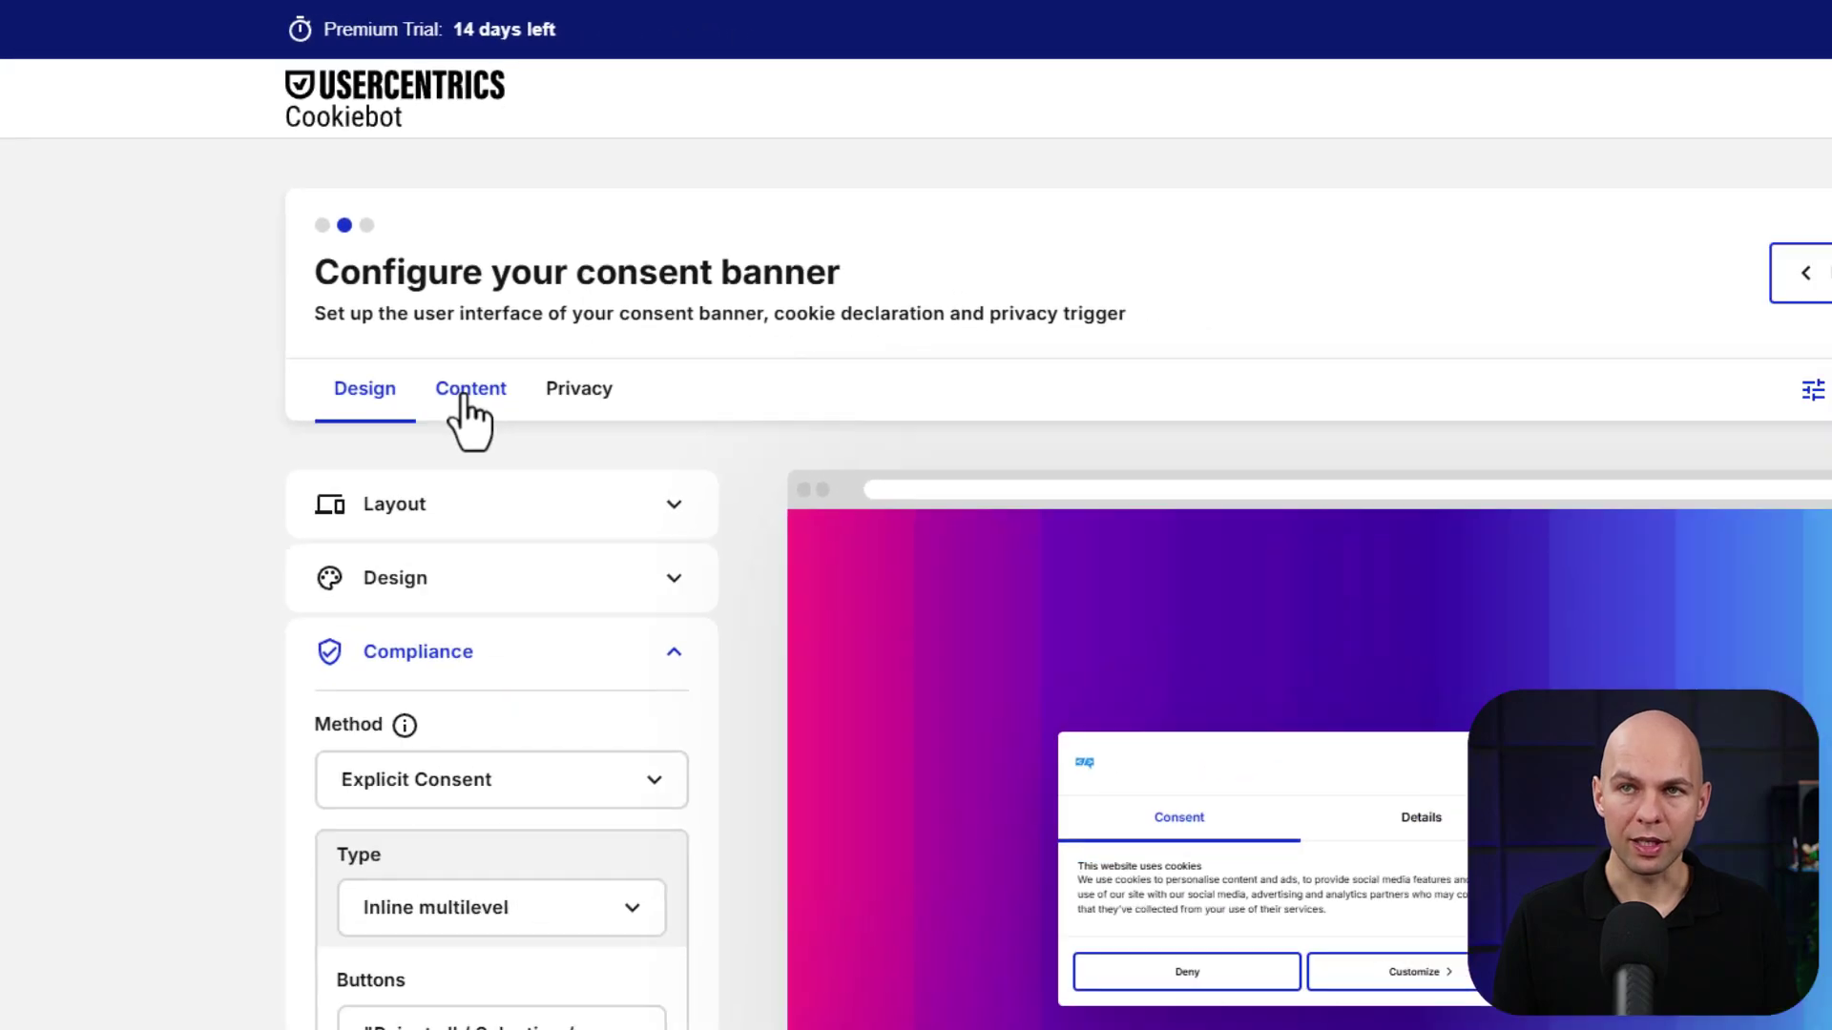
pyautogui.click(647, 534)
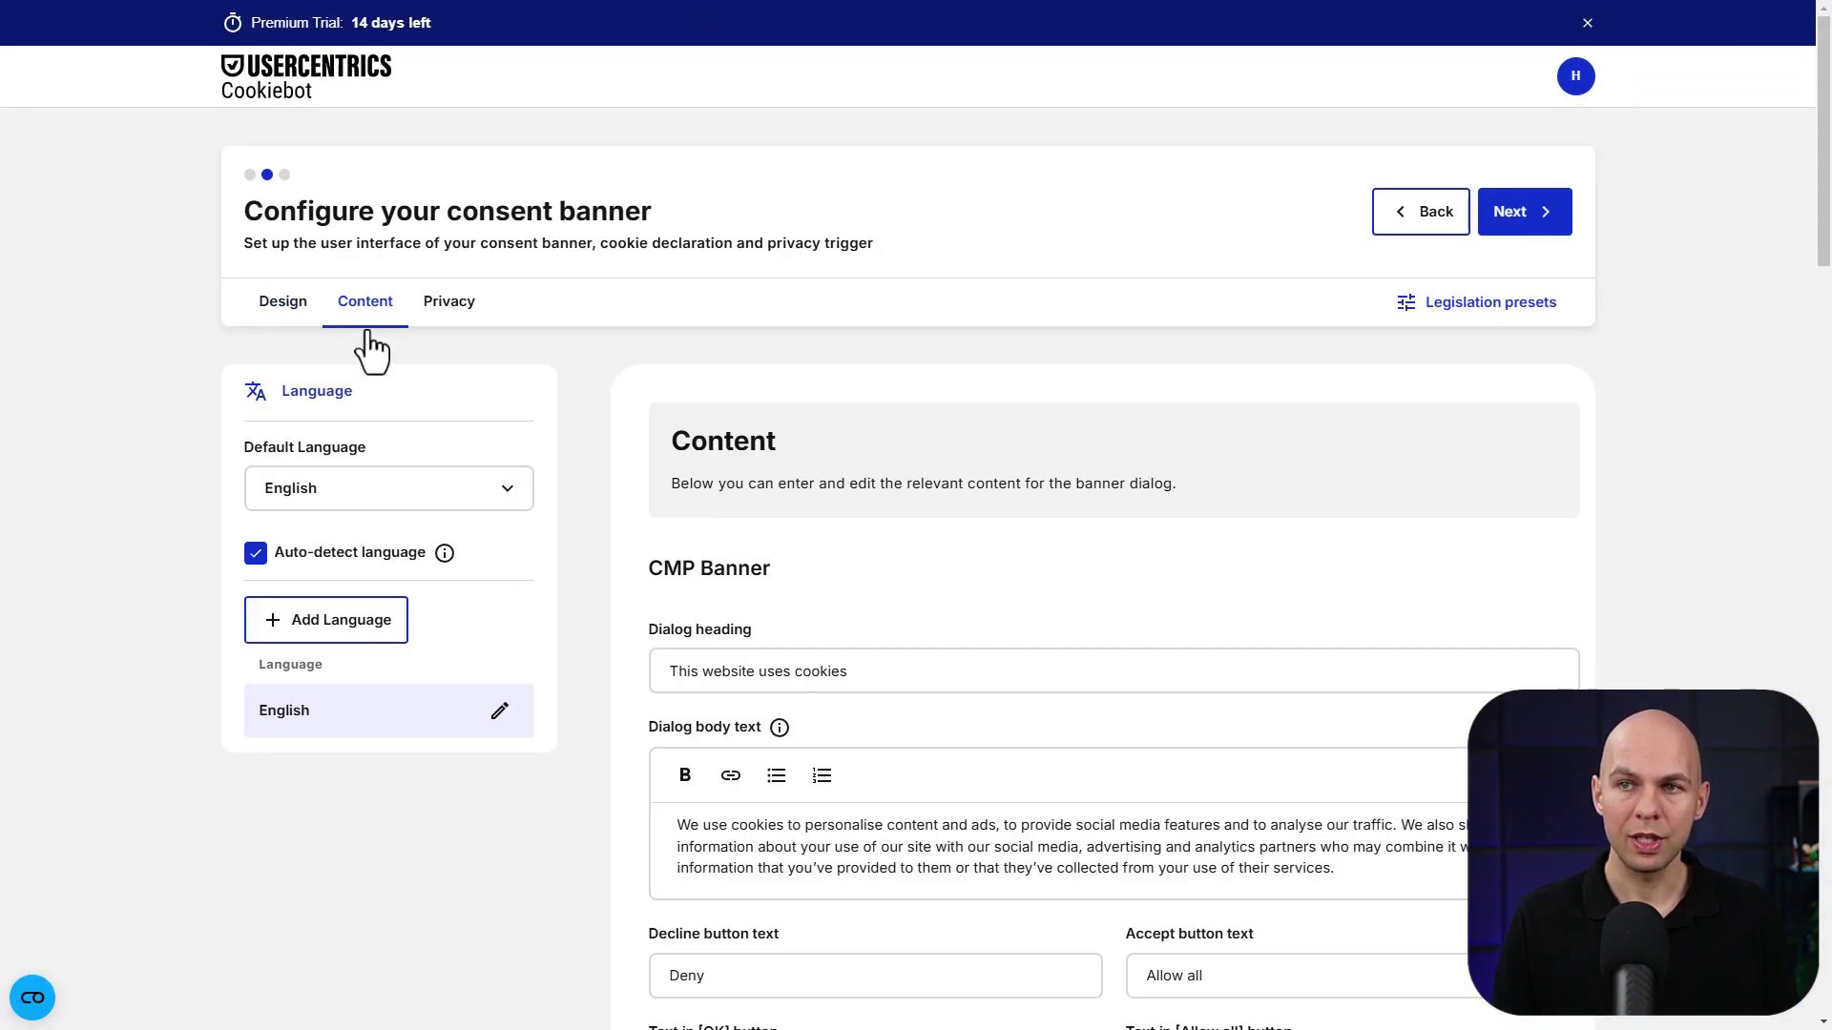
pyautogui.scroll(-6, 805, 605)
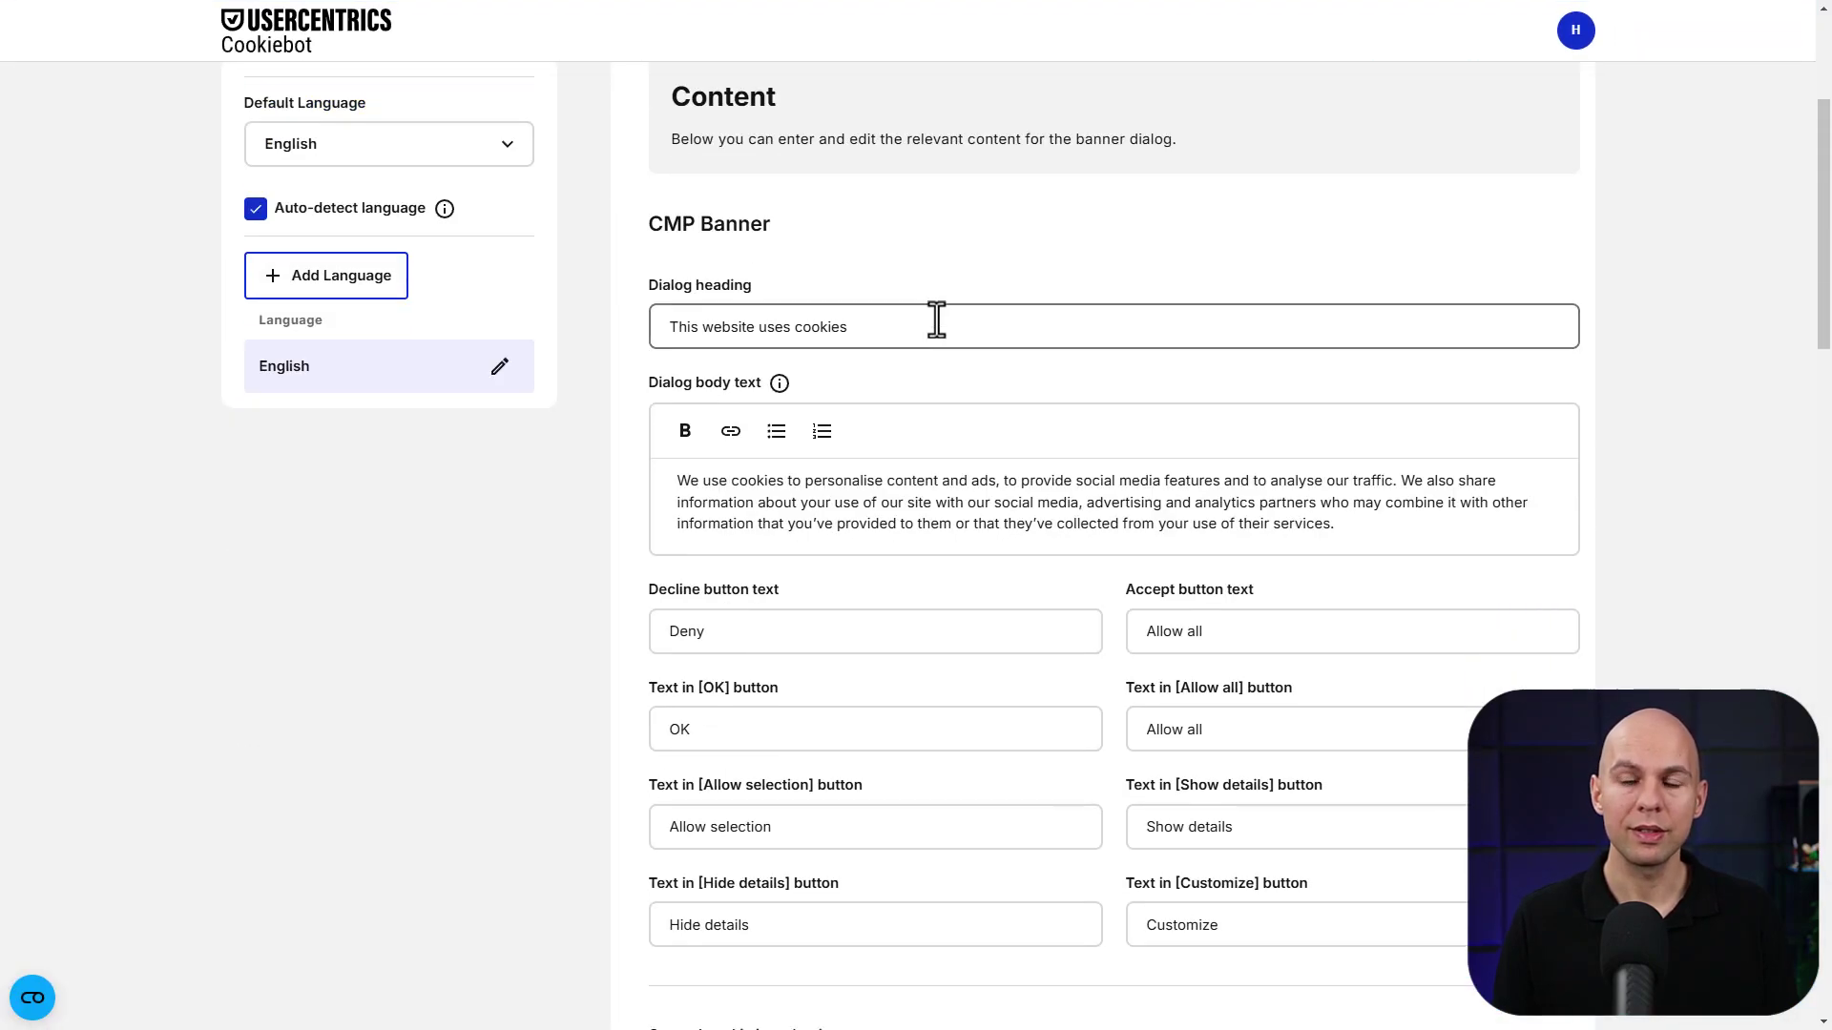
pyautogui.scroll(-9, 908, 319)
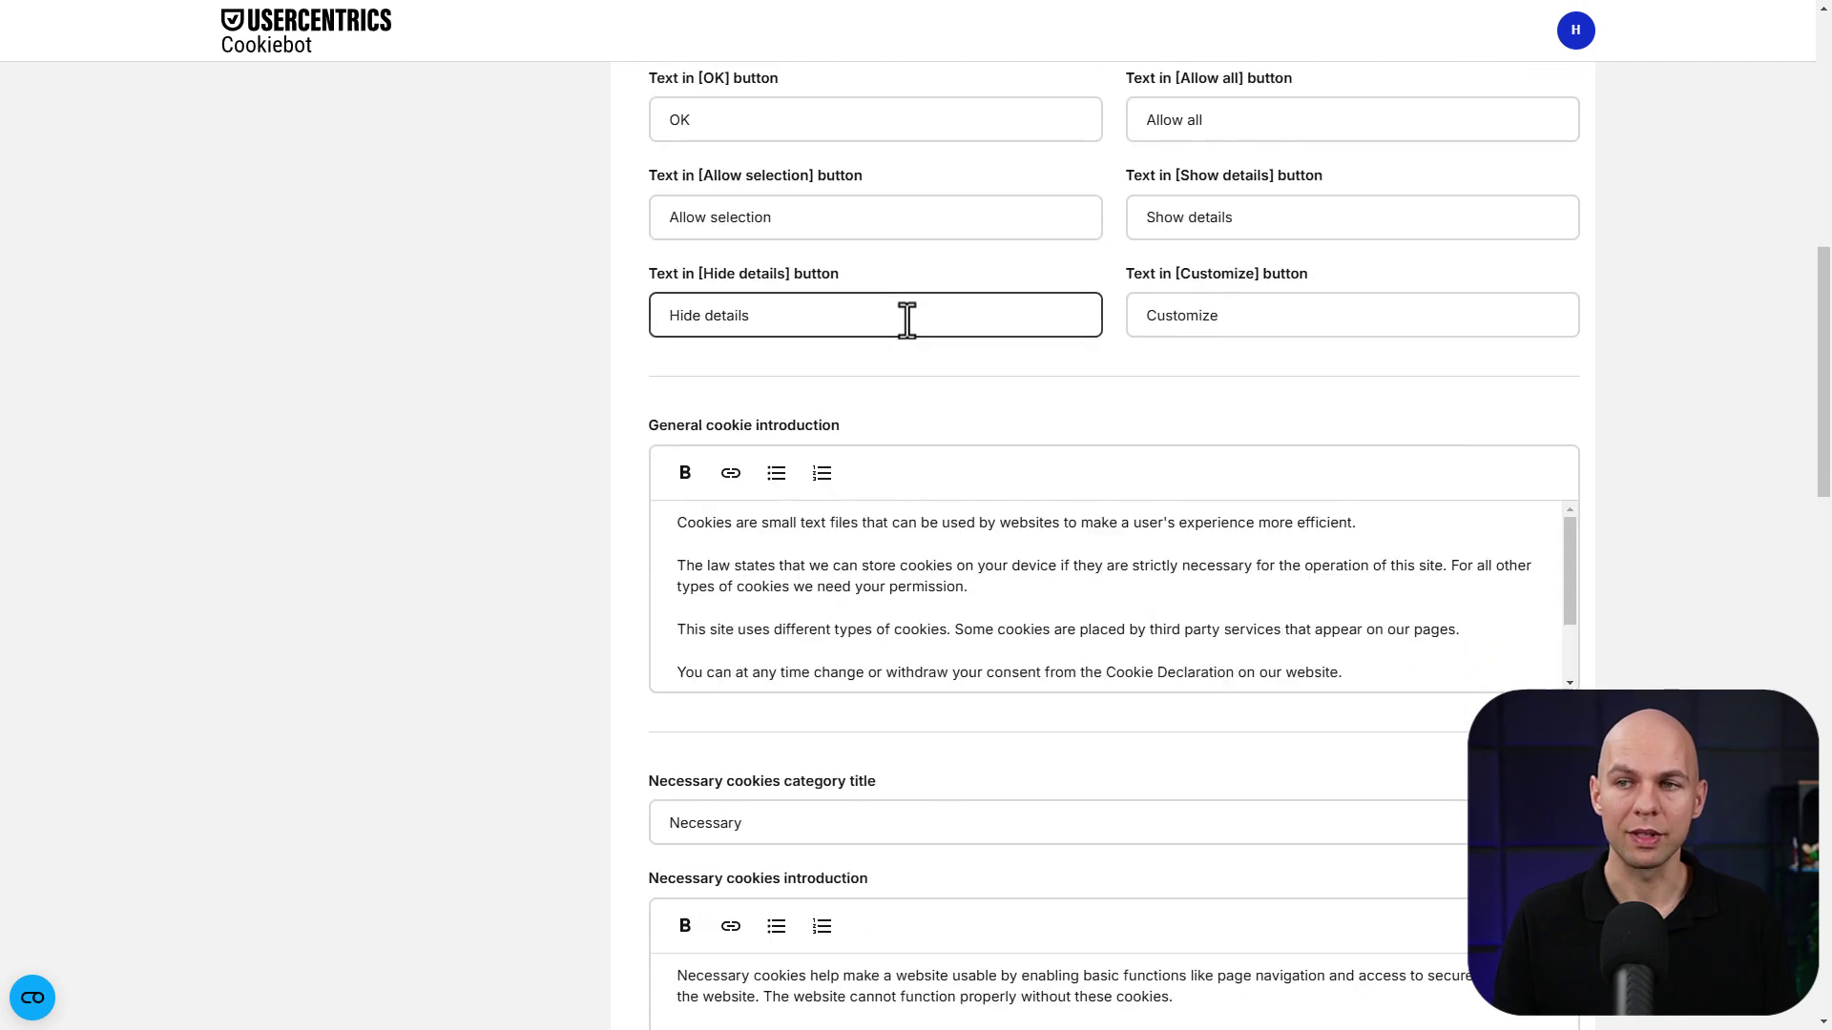
pyautogui.scroll(15, 896, 733)
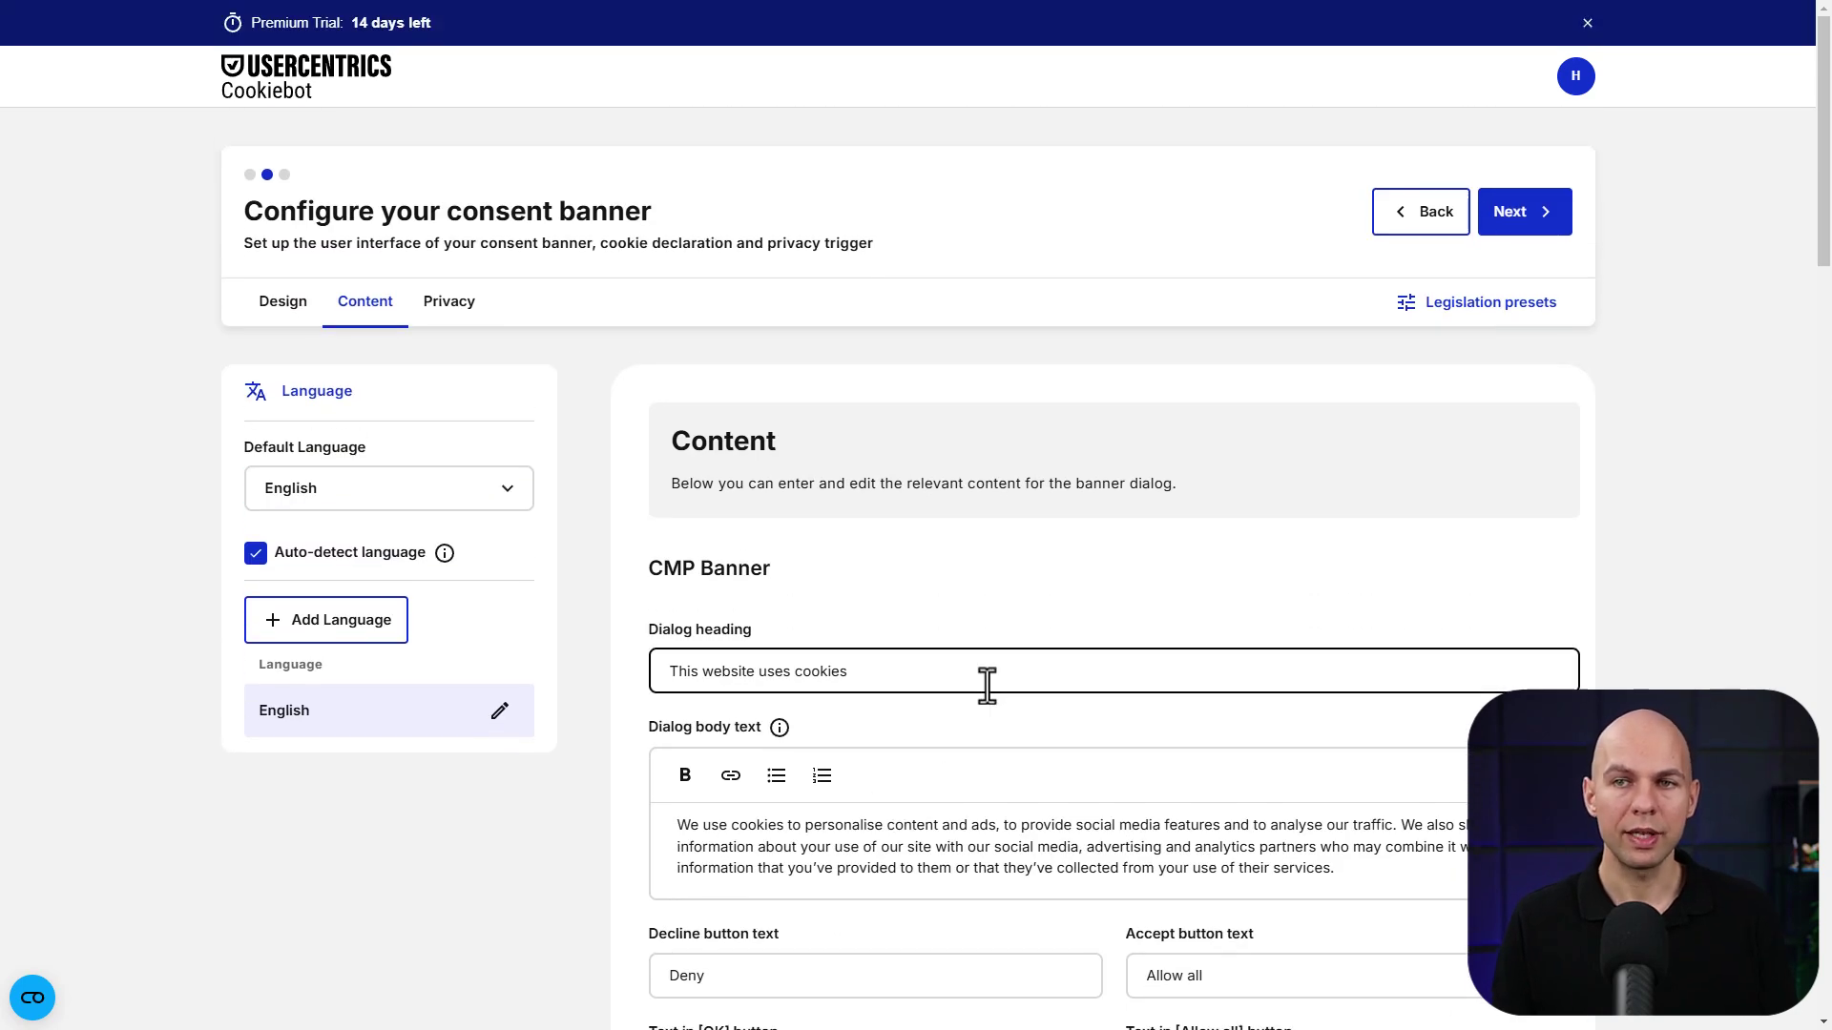
pyautogui.click(281, 639)
pyautogui.click(331, 662)
pyautogui.write('pol')
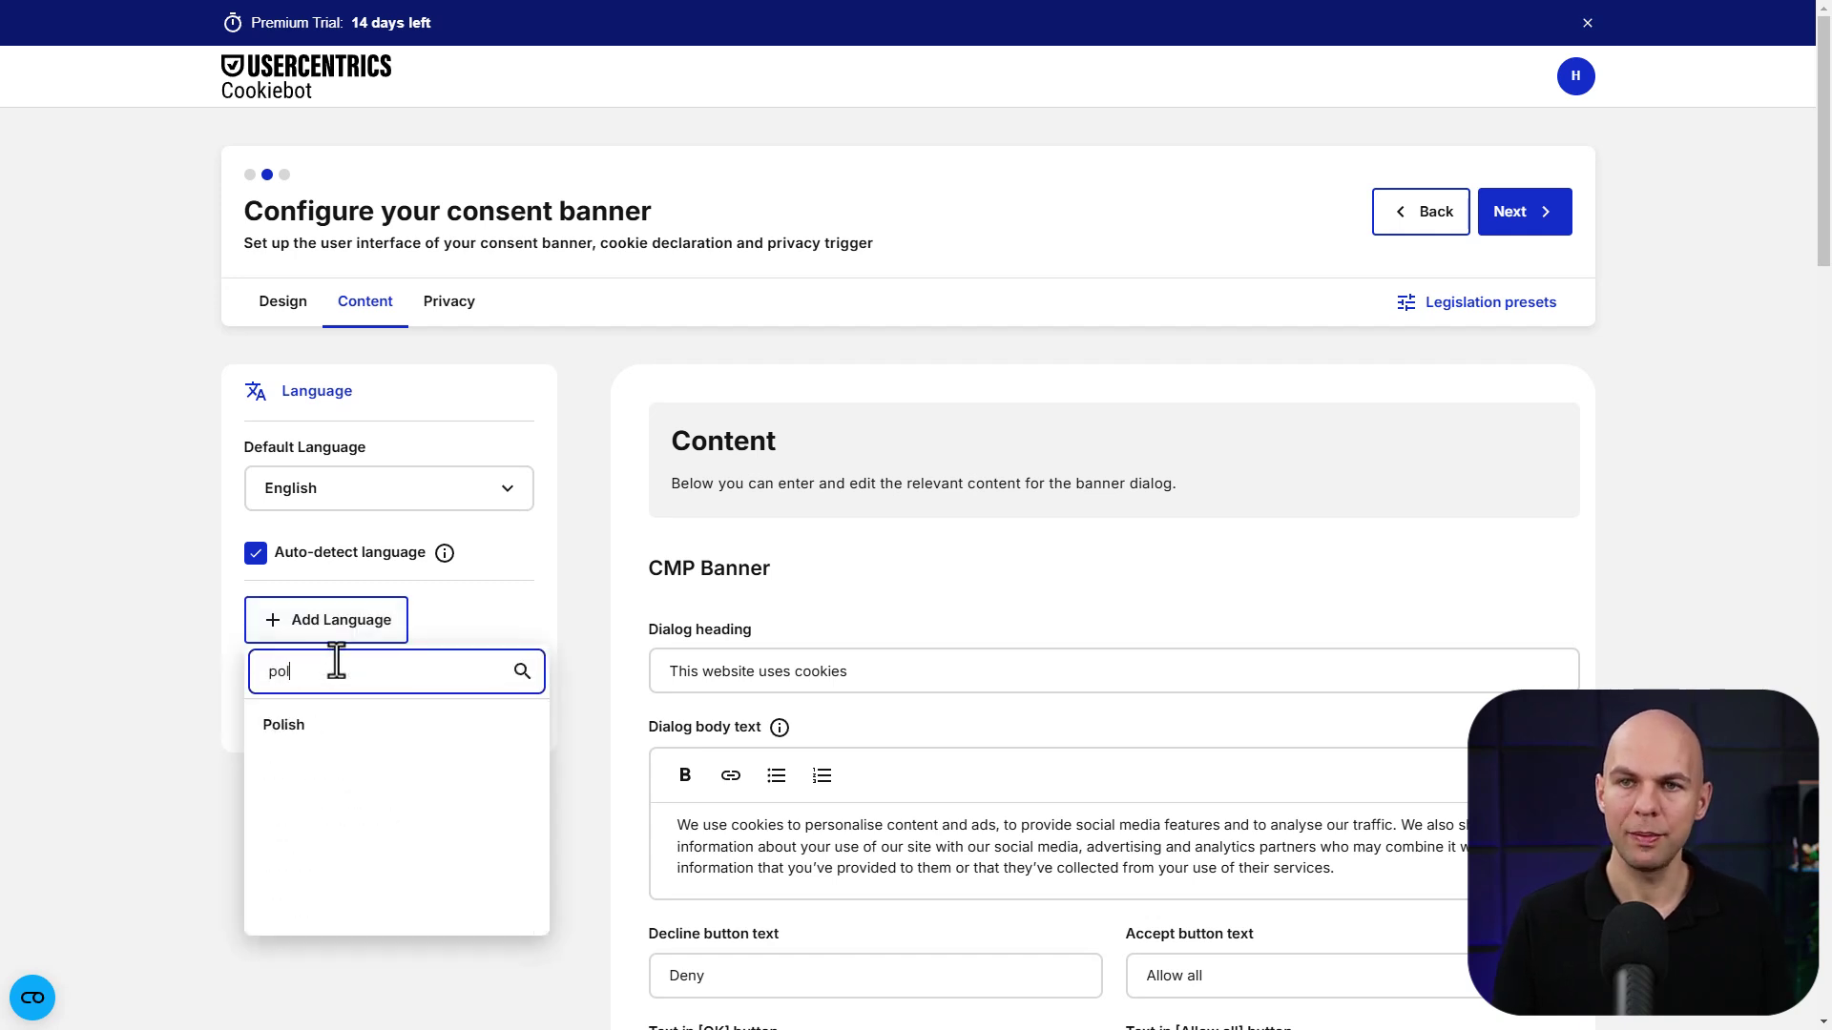
pyautogui.click(318, 730)
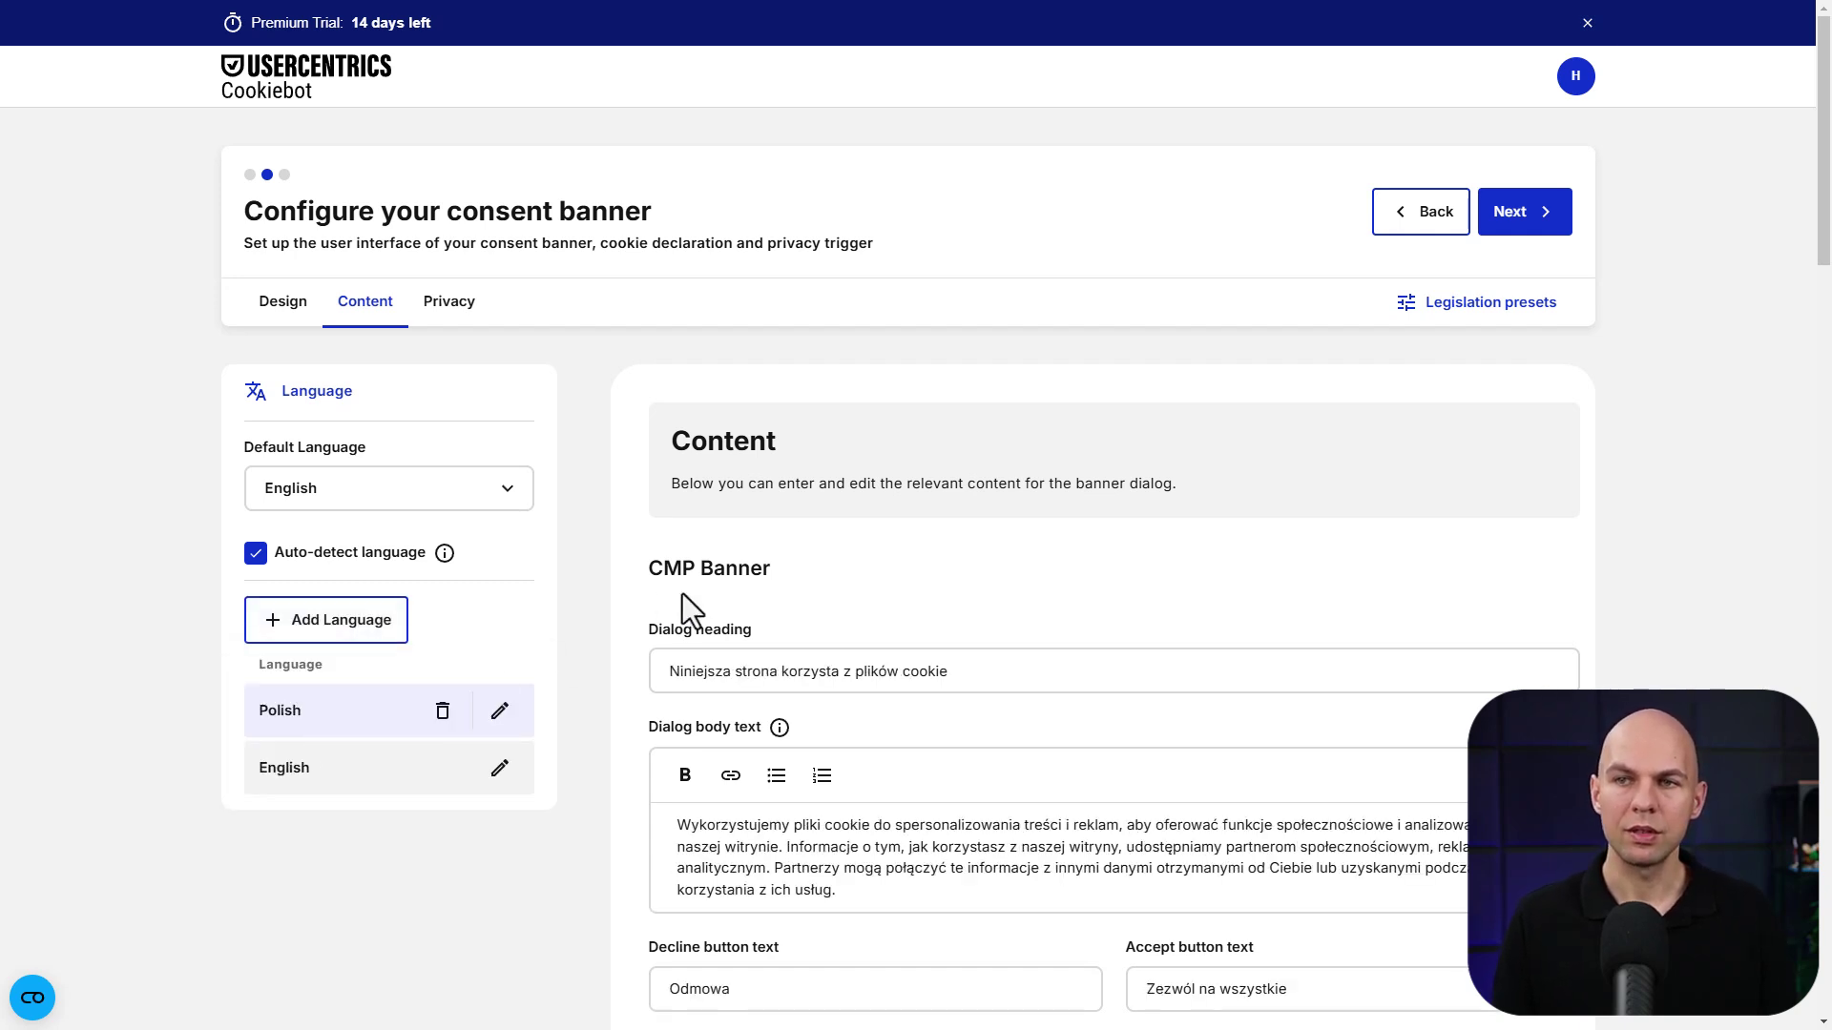
# Review the Polish banner texts, from the dialog heading and button labels through the cookie categories to the privacy trigger.
pyautogui.scroll(-5, 1112, 630)
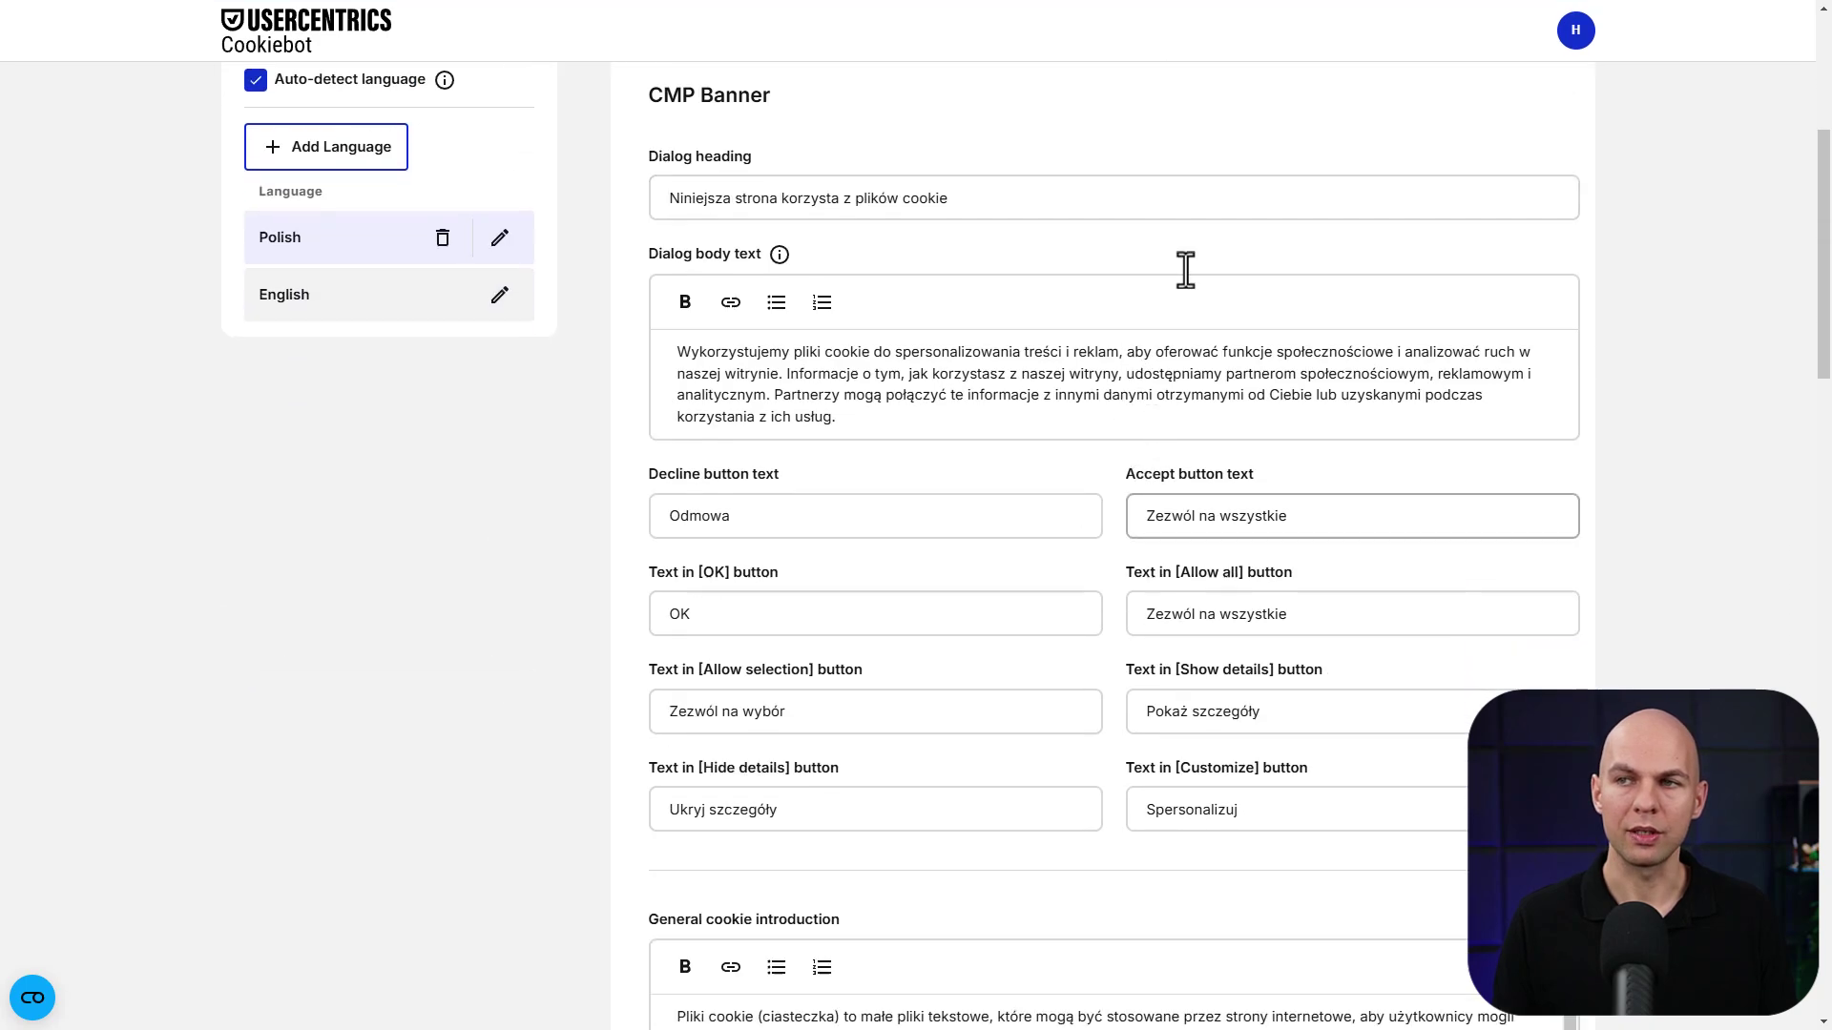
pyautogui.scroll(-6, 1031, 565)
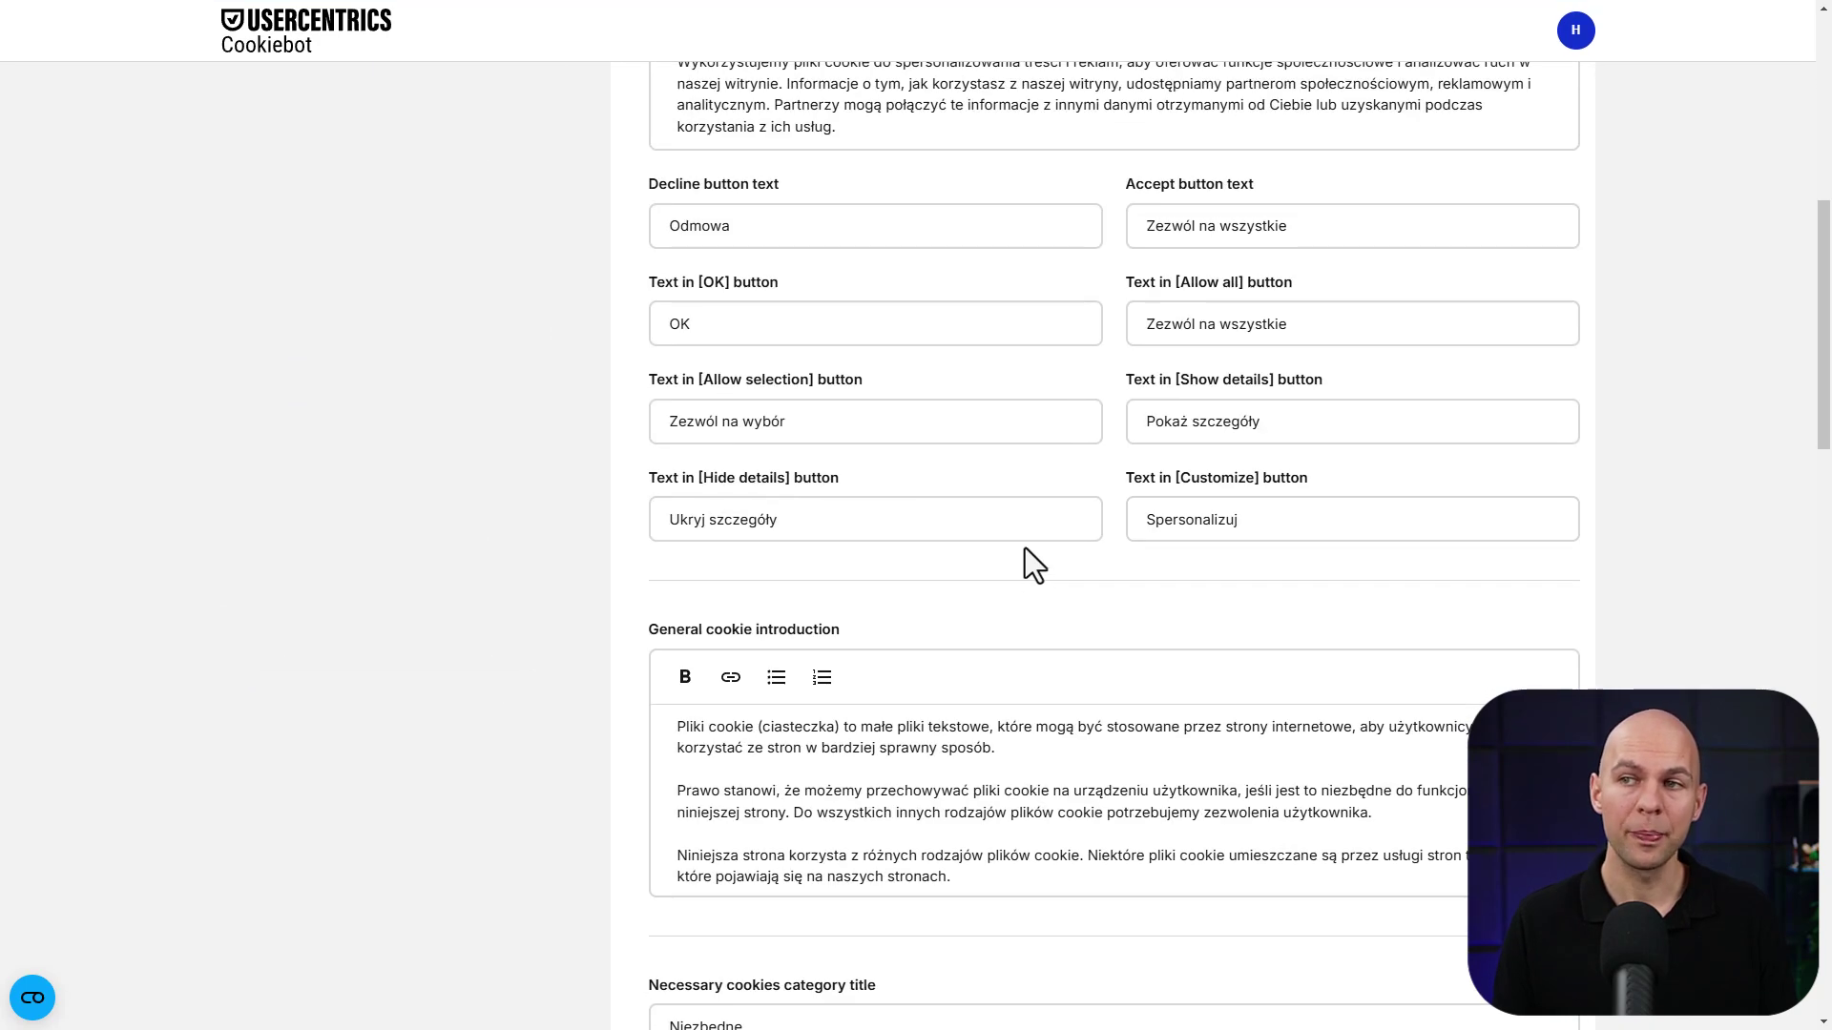
pyautogui.scroll(-5, 1051, 464)
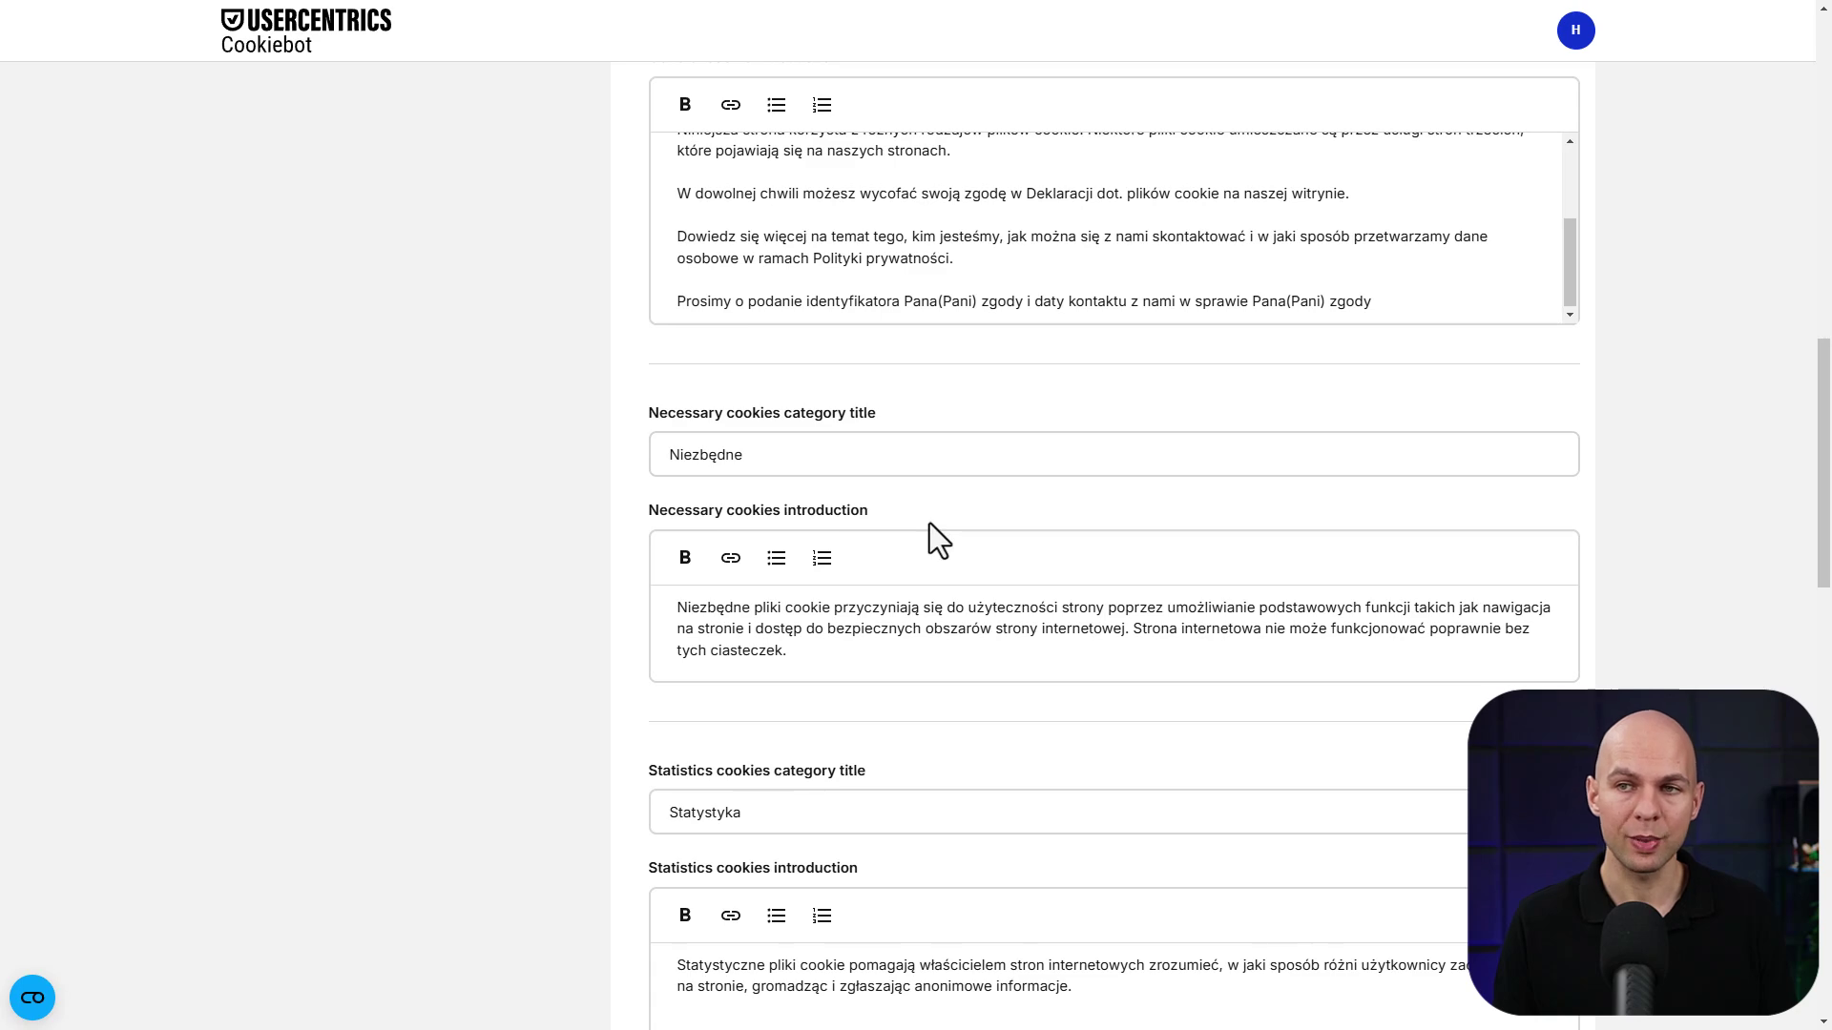
pyautogui.scroll(-3, 929, 522)
pyautogui.scroll(-10, 932, 520)
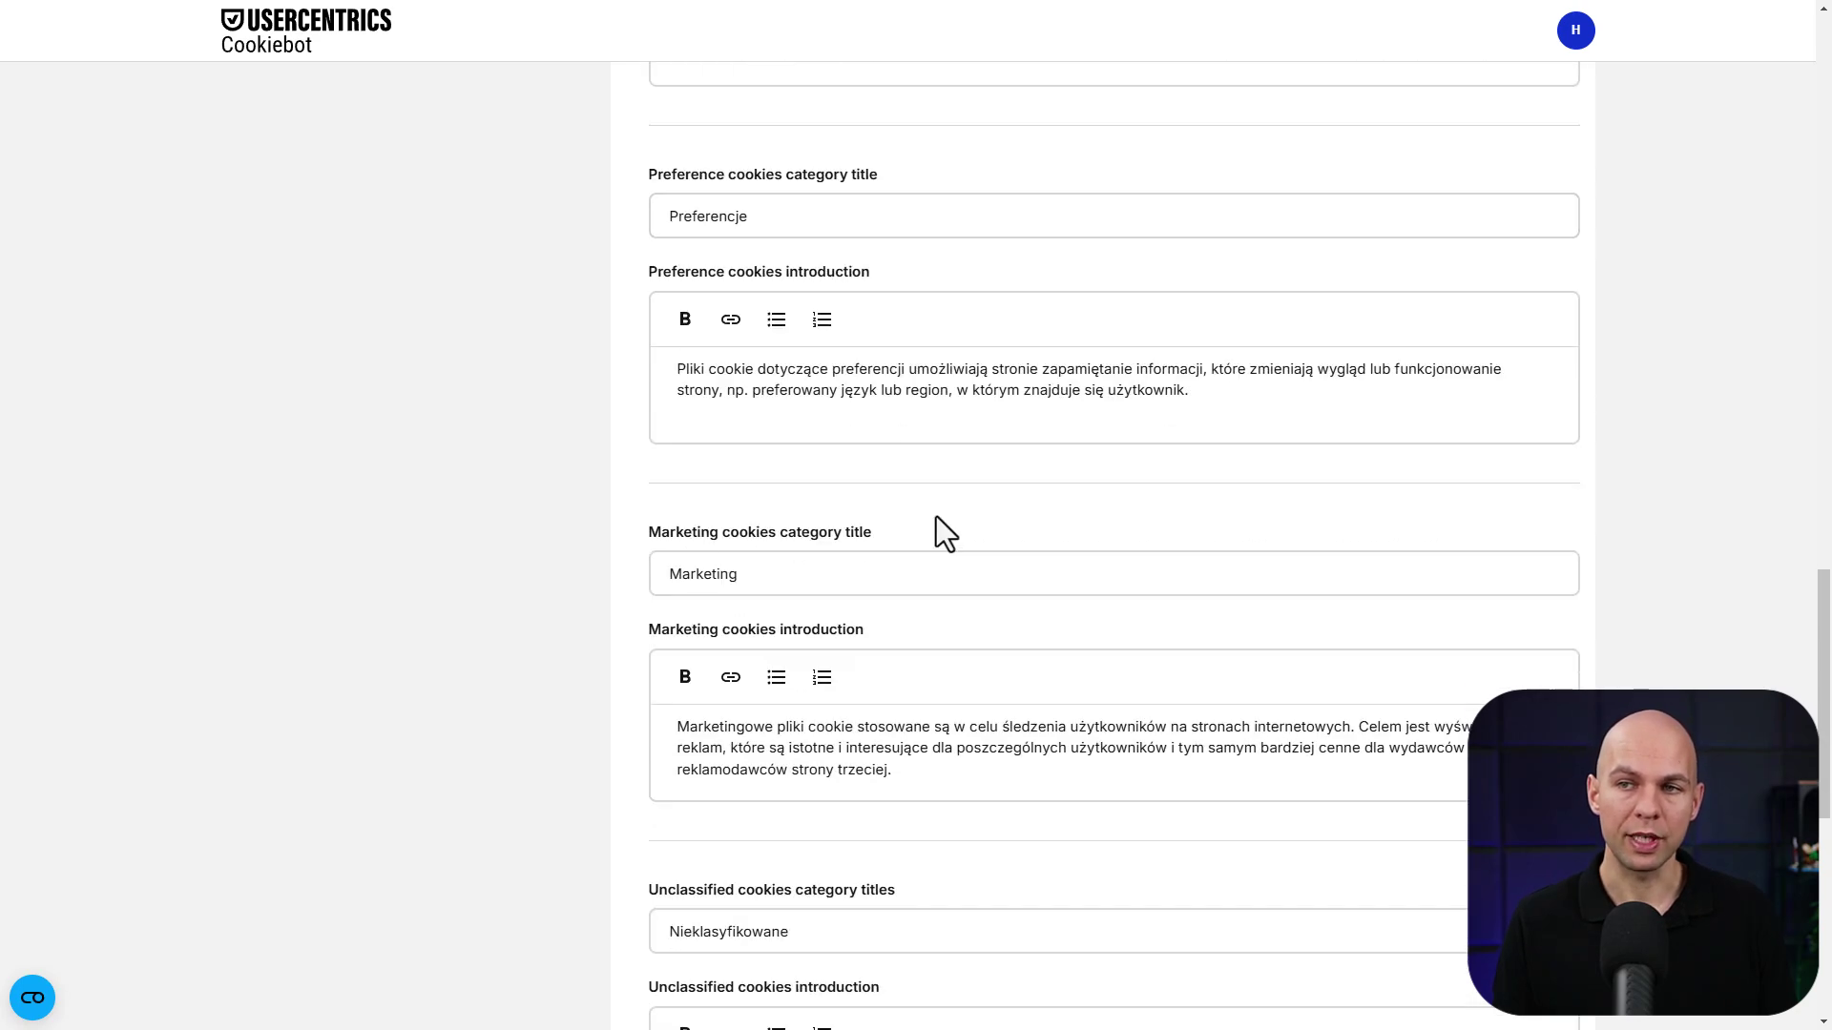
pyautogui.scroll(-3, 977, 707)
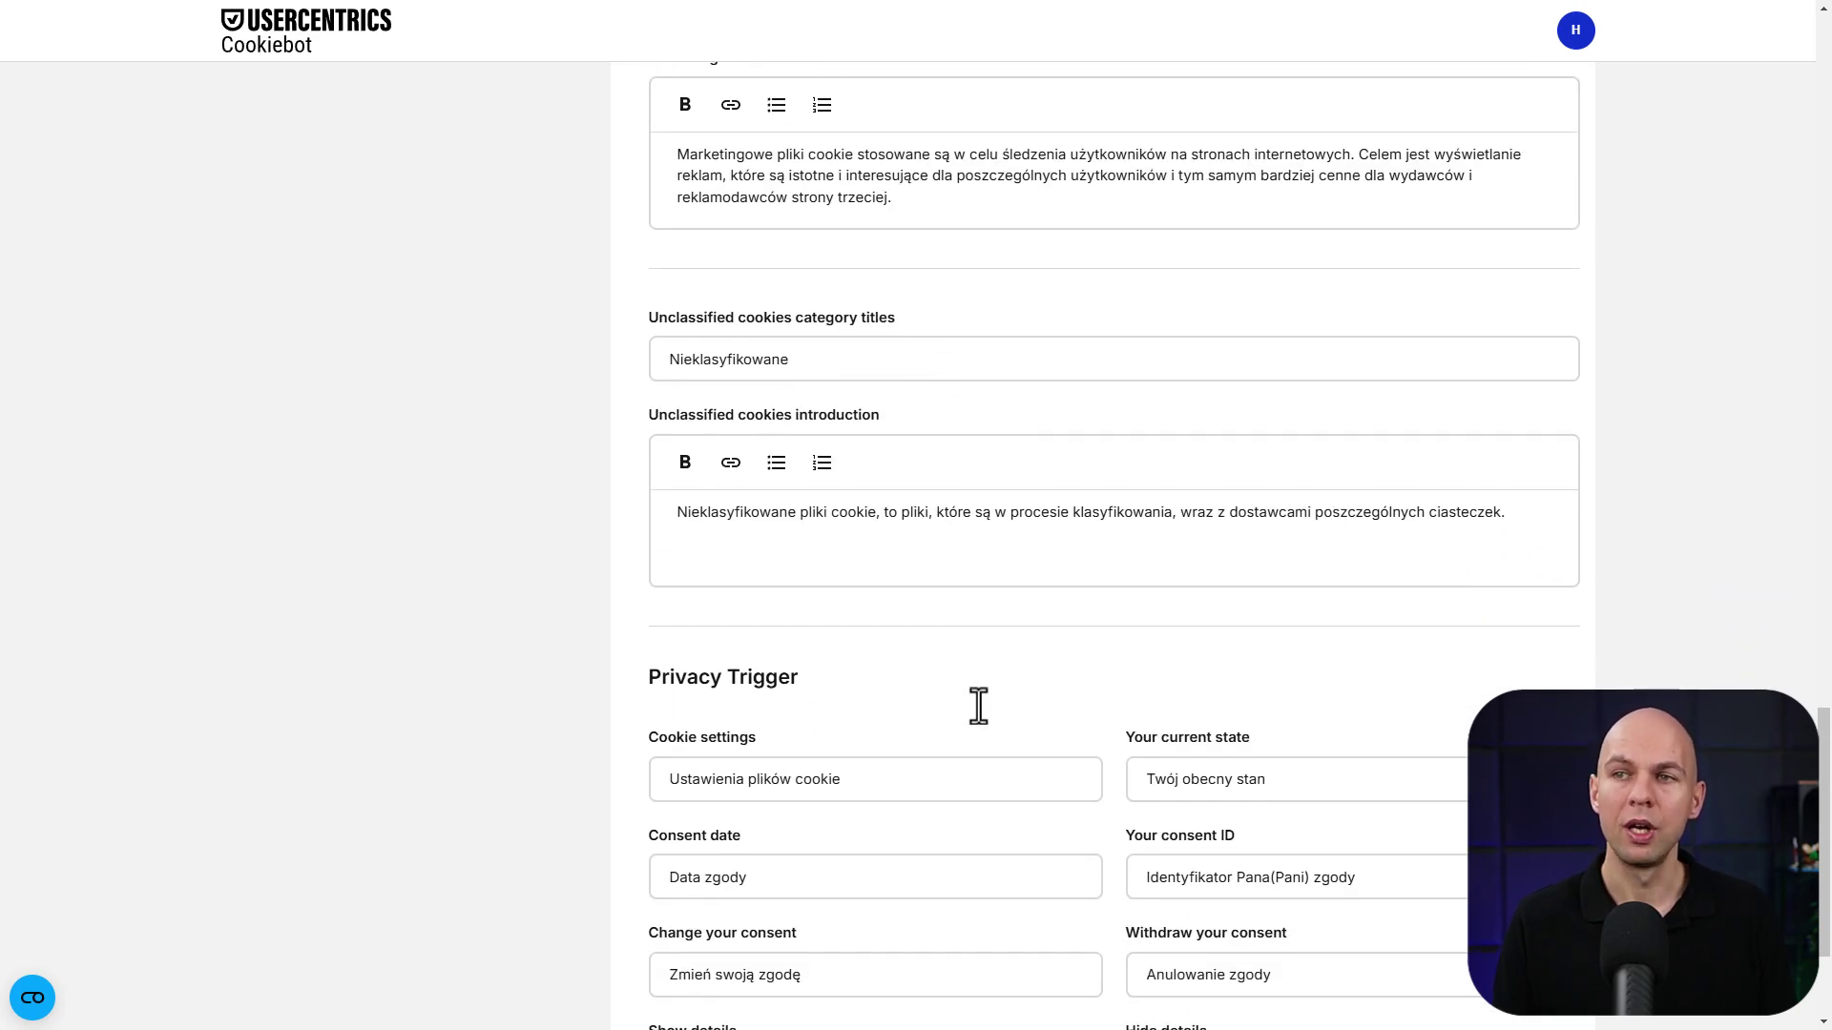
# Set the banner's default language to Polish.
pyautogui.scroll(19, 969, 763)
pyautogui.scroll(10, 971, 740)
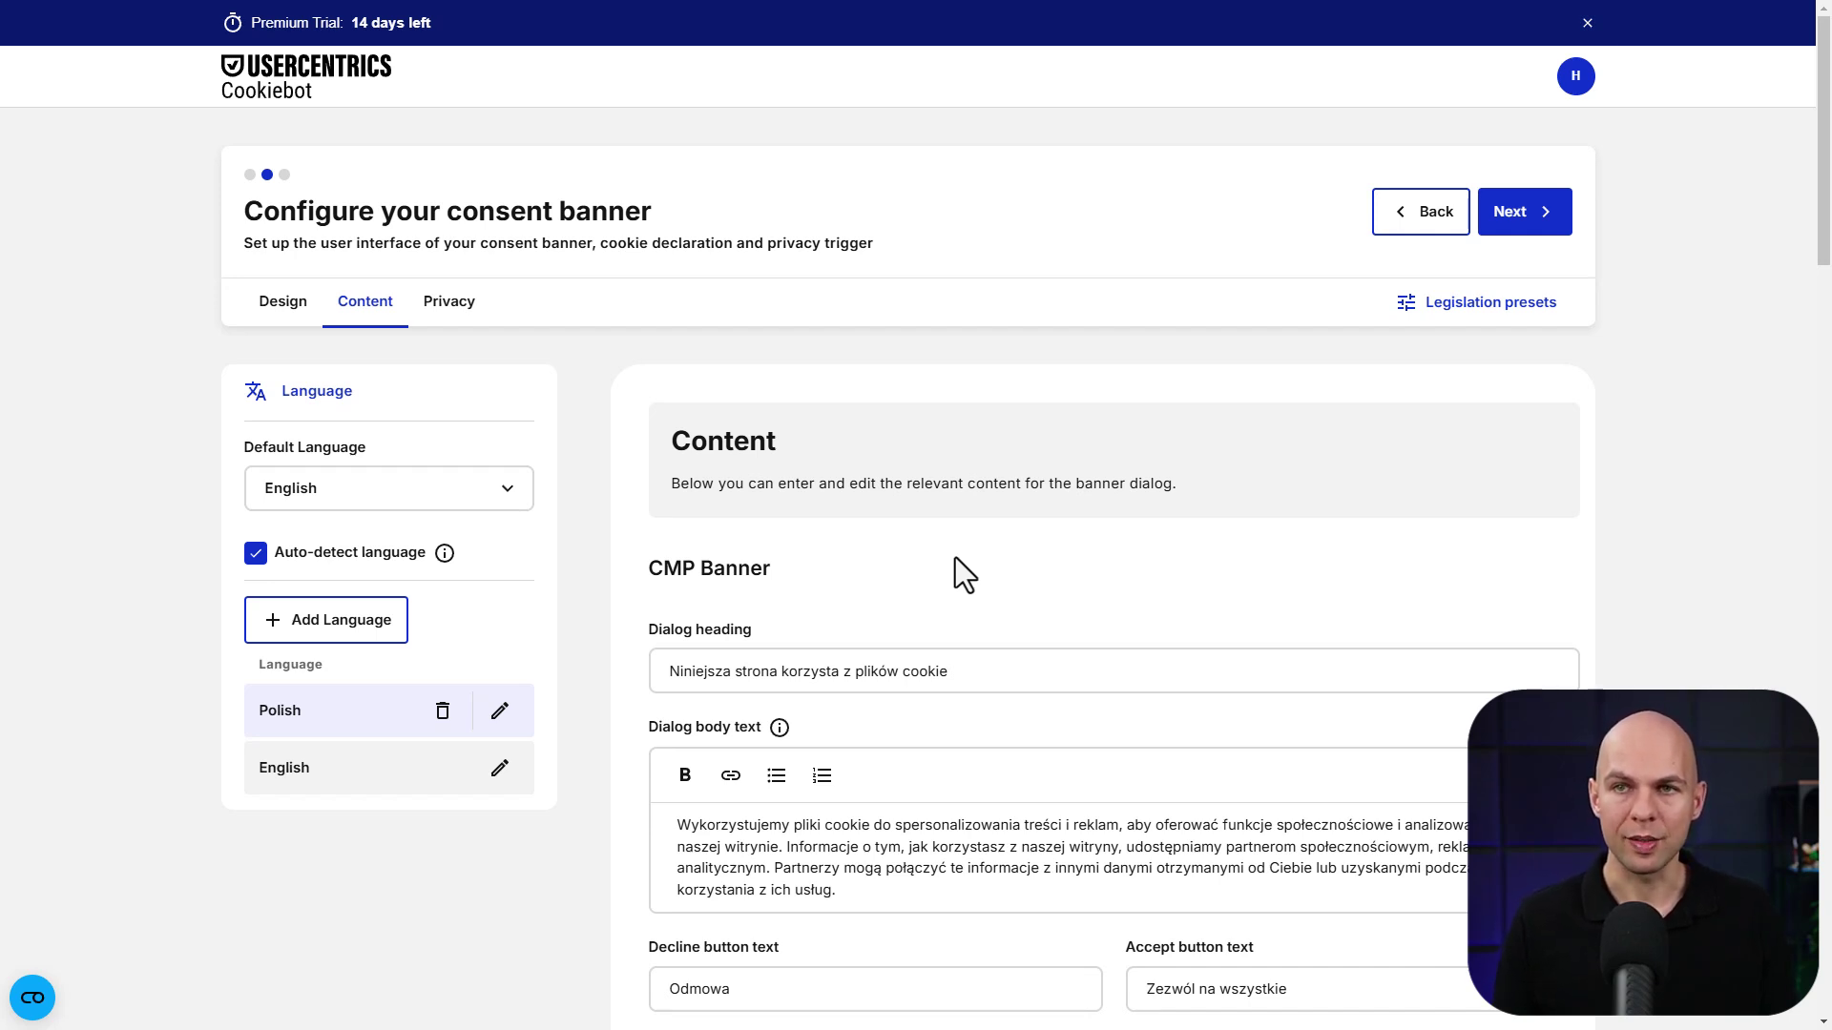
pyautogui.click(319, 491)
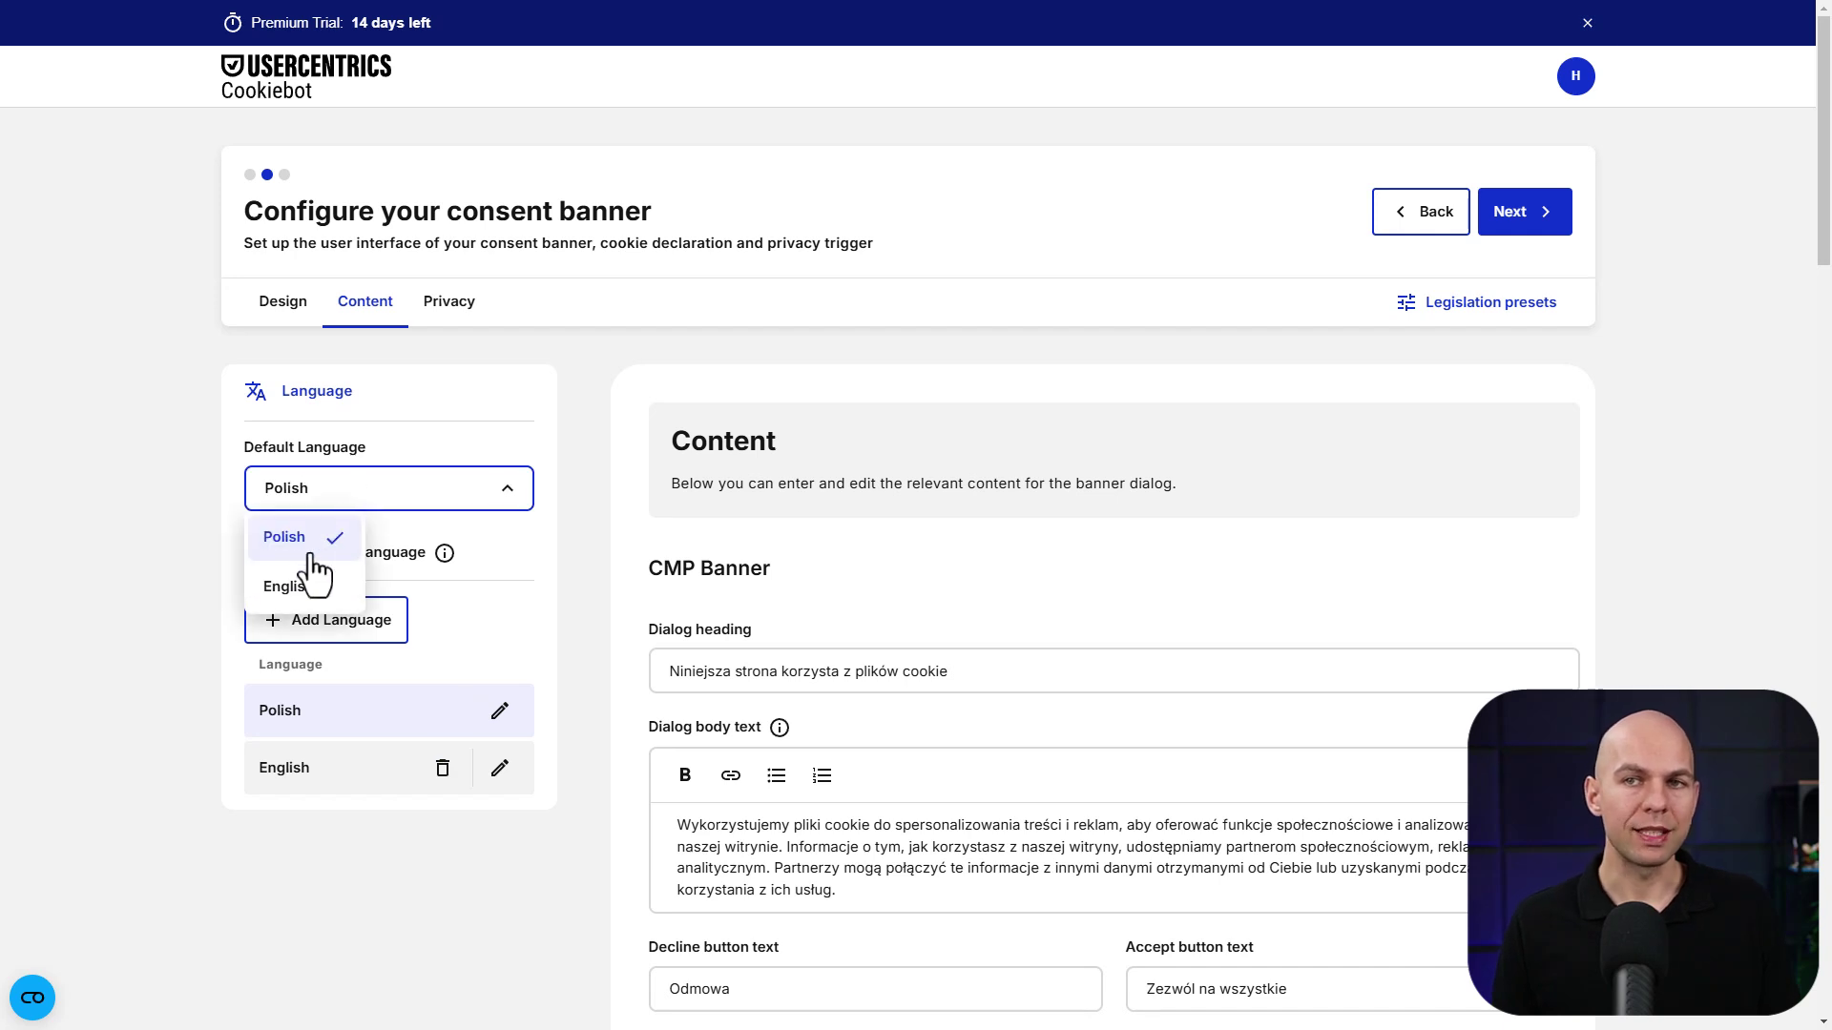
pyautogui.click(287, 540)
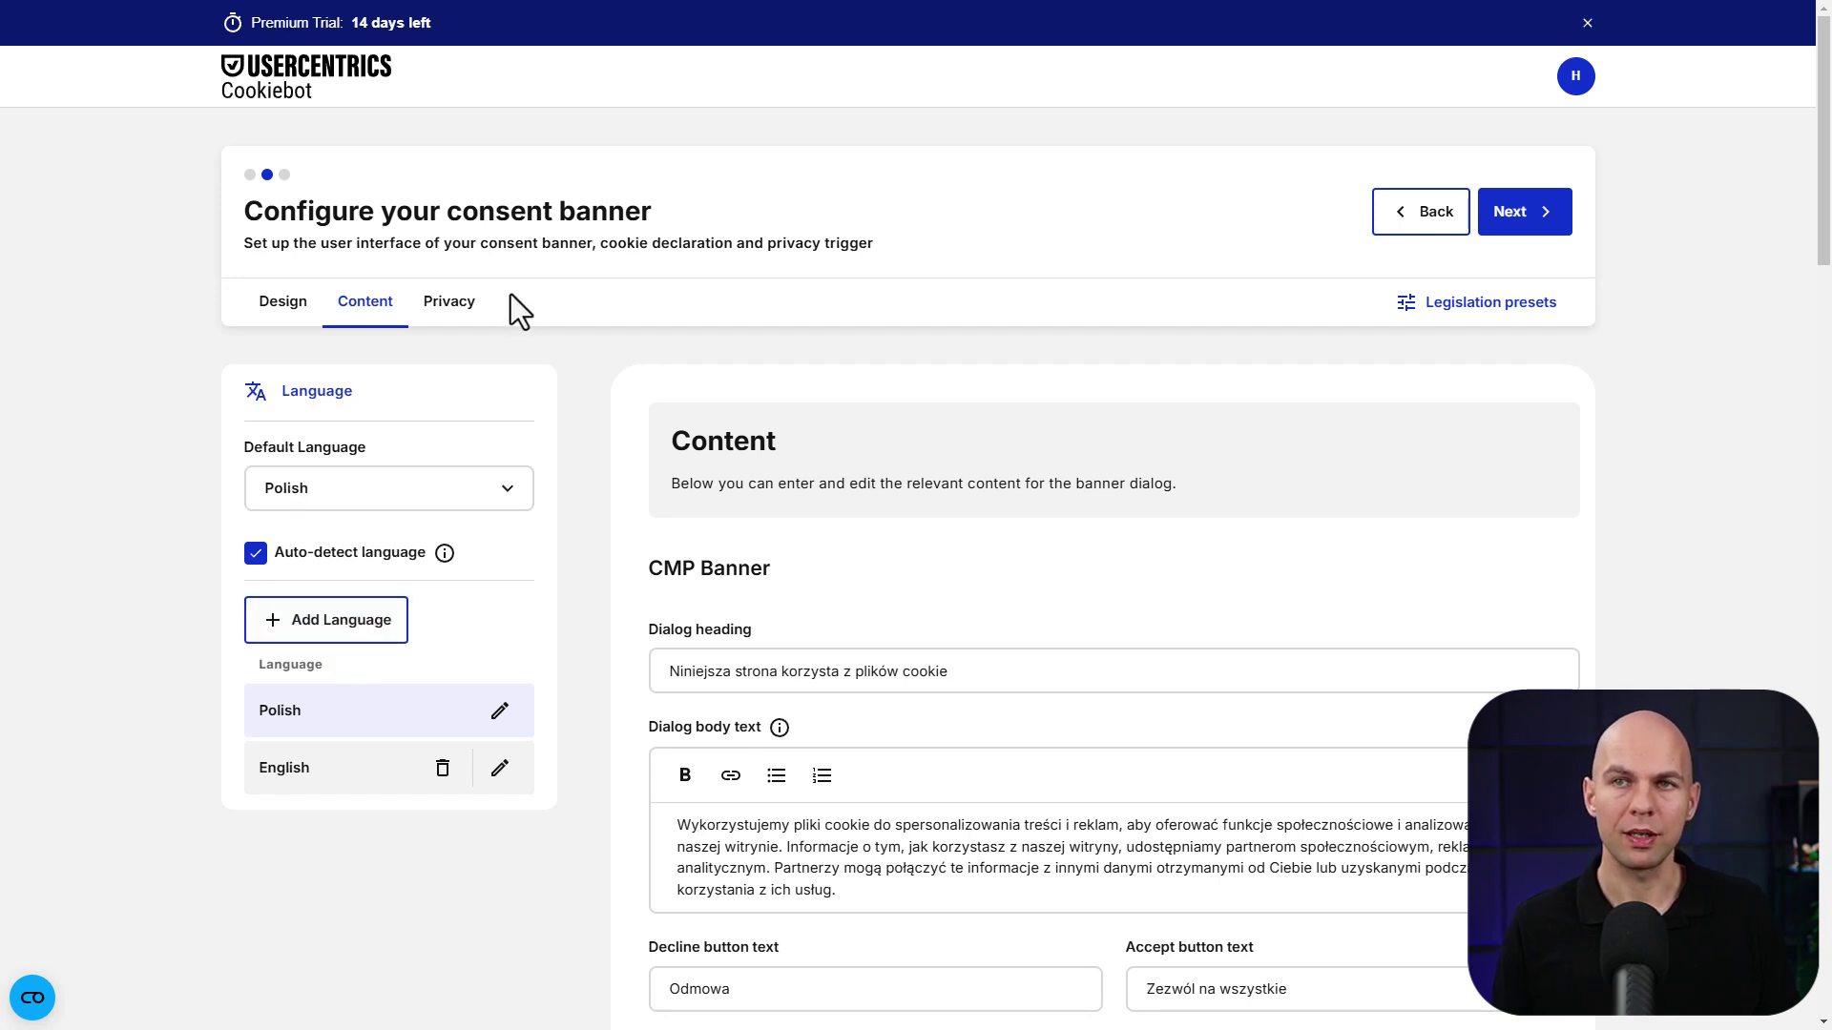
# Open the privacy trigger settings, try the Bottom Right position, and set the trigger back to Bottom Left.
pyautogui.click(452, 307)
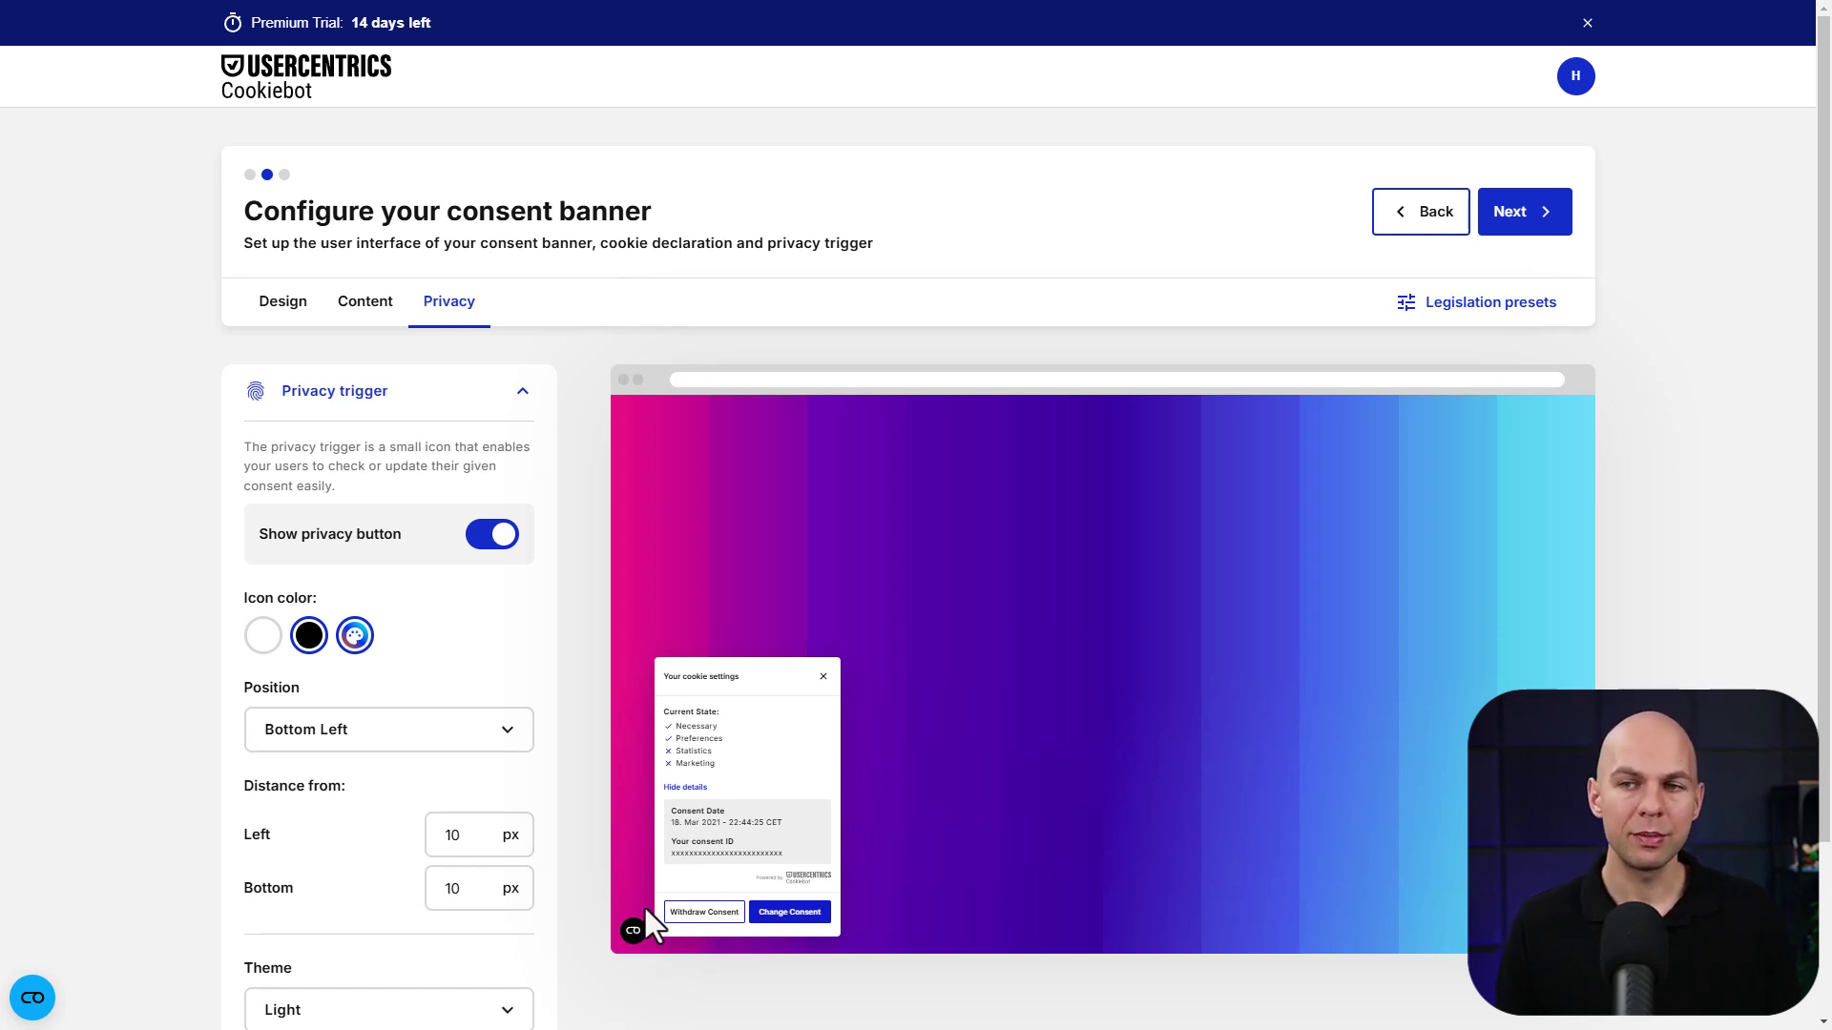
pyautogui.click(489, 742)
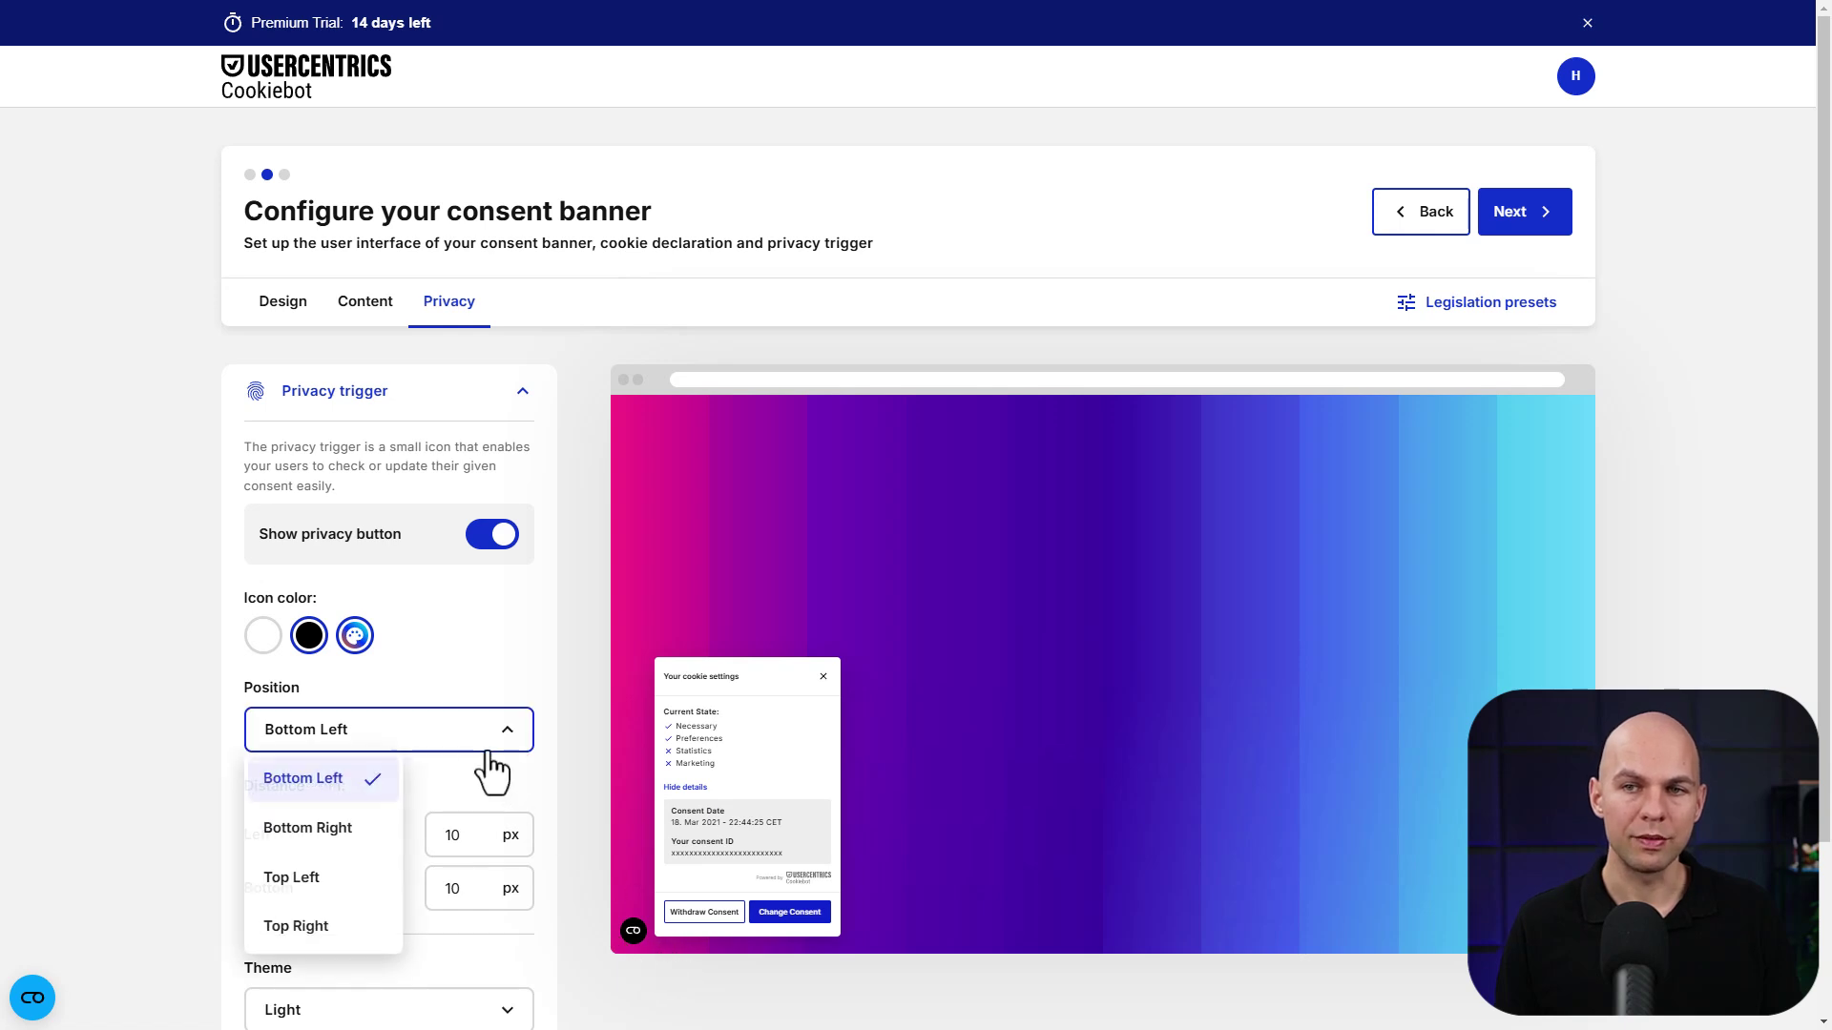
pyautogui.click(387, 828)
pyautogui.click(420, 759)
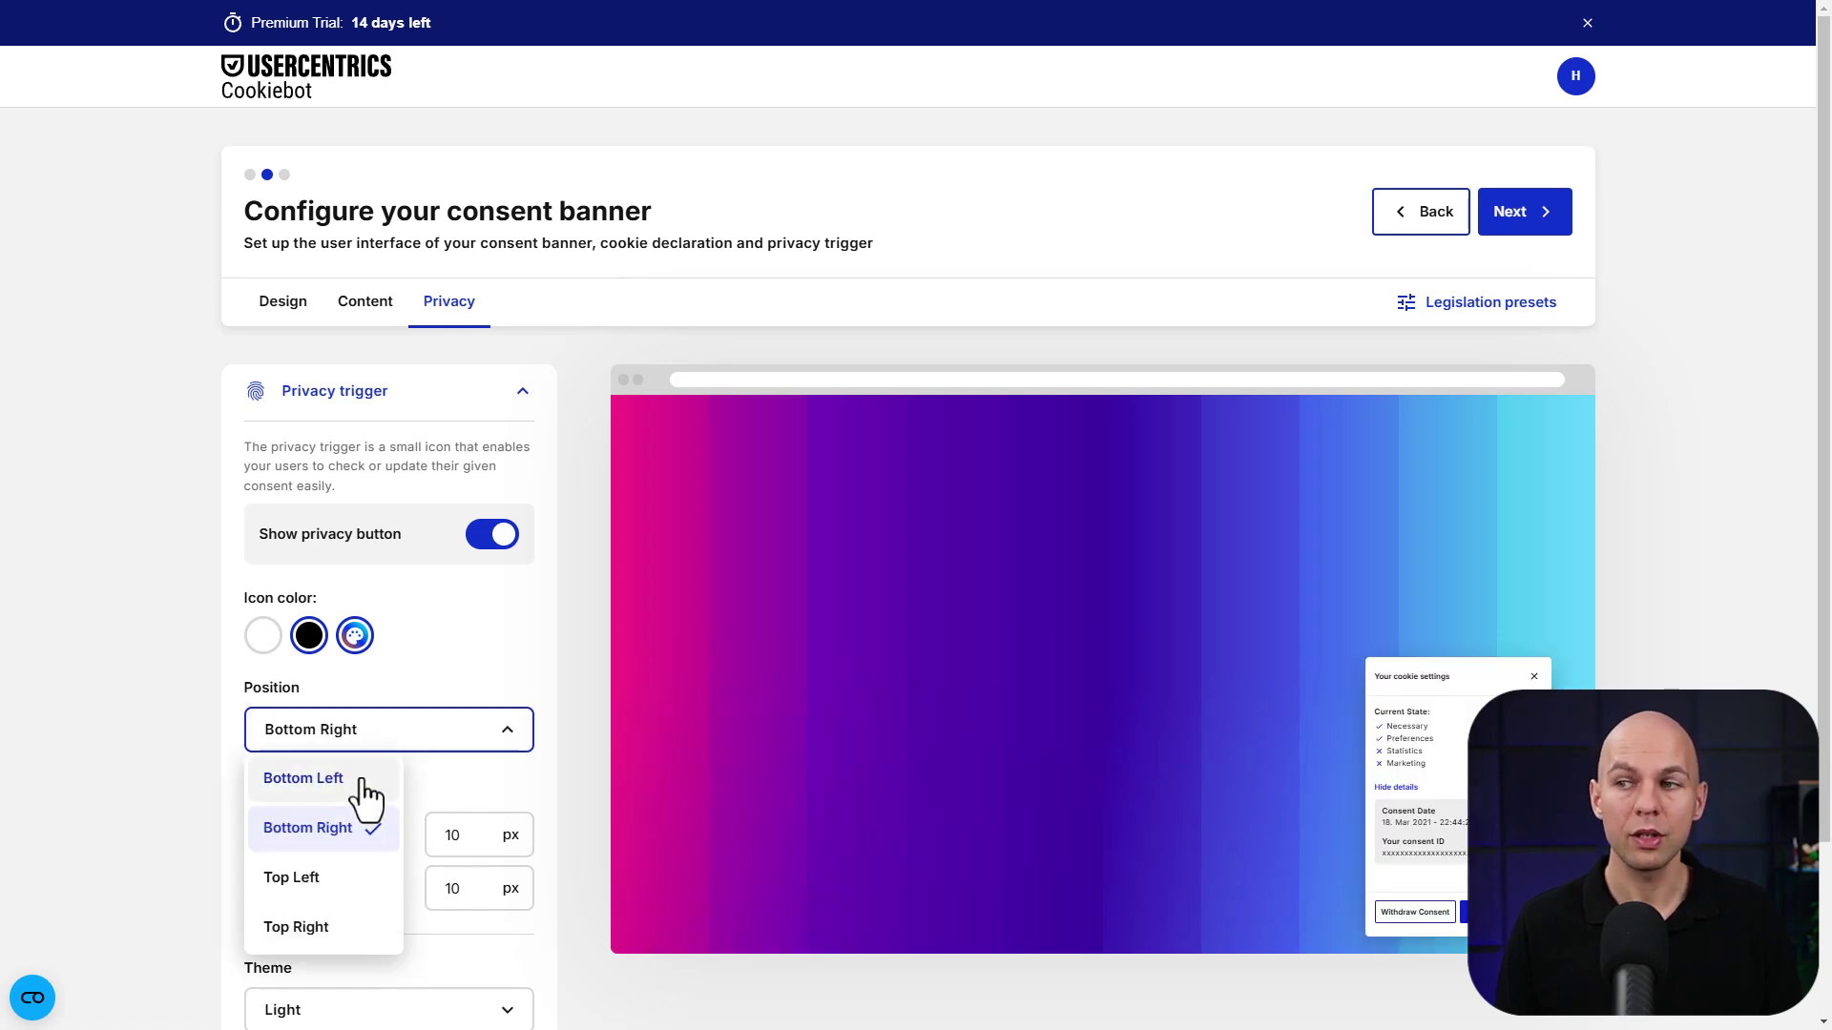
pyautogui.click(356, 777)
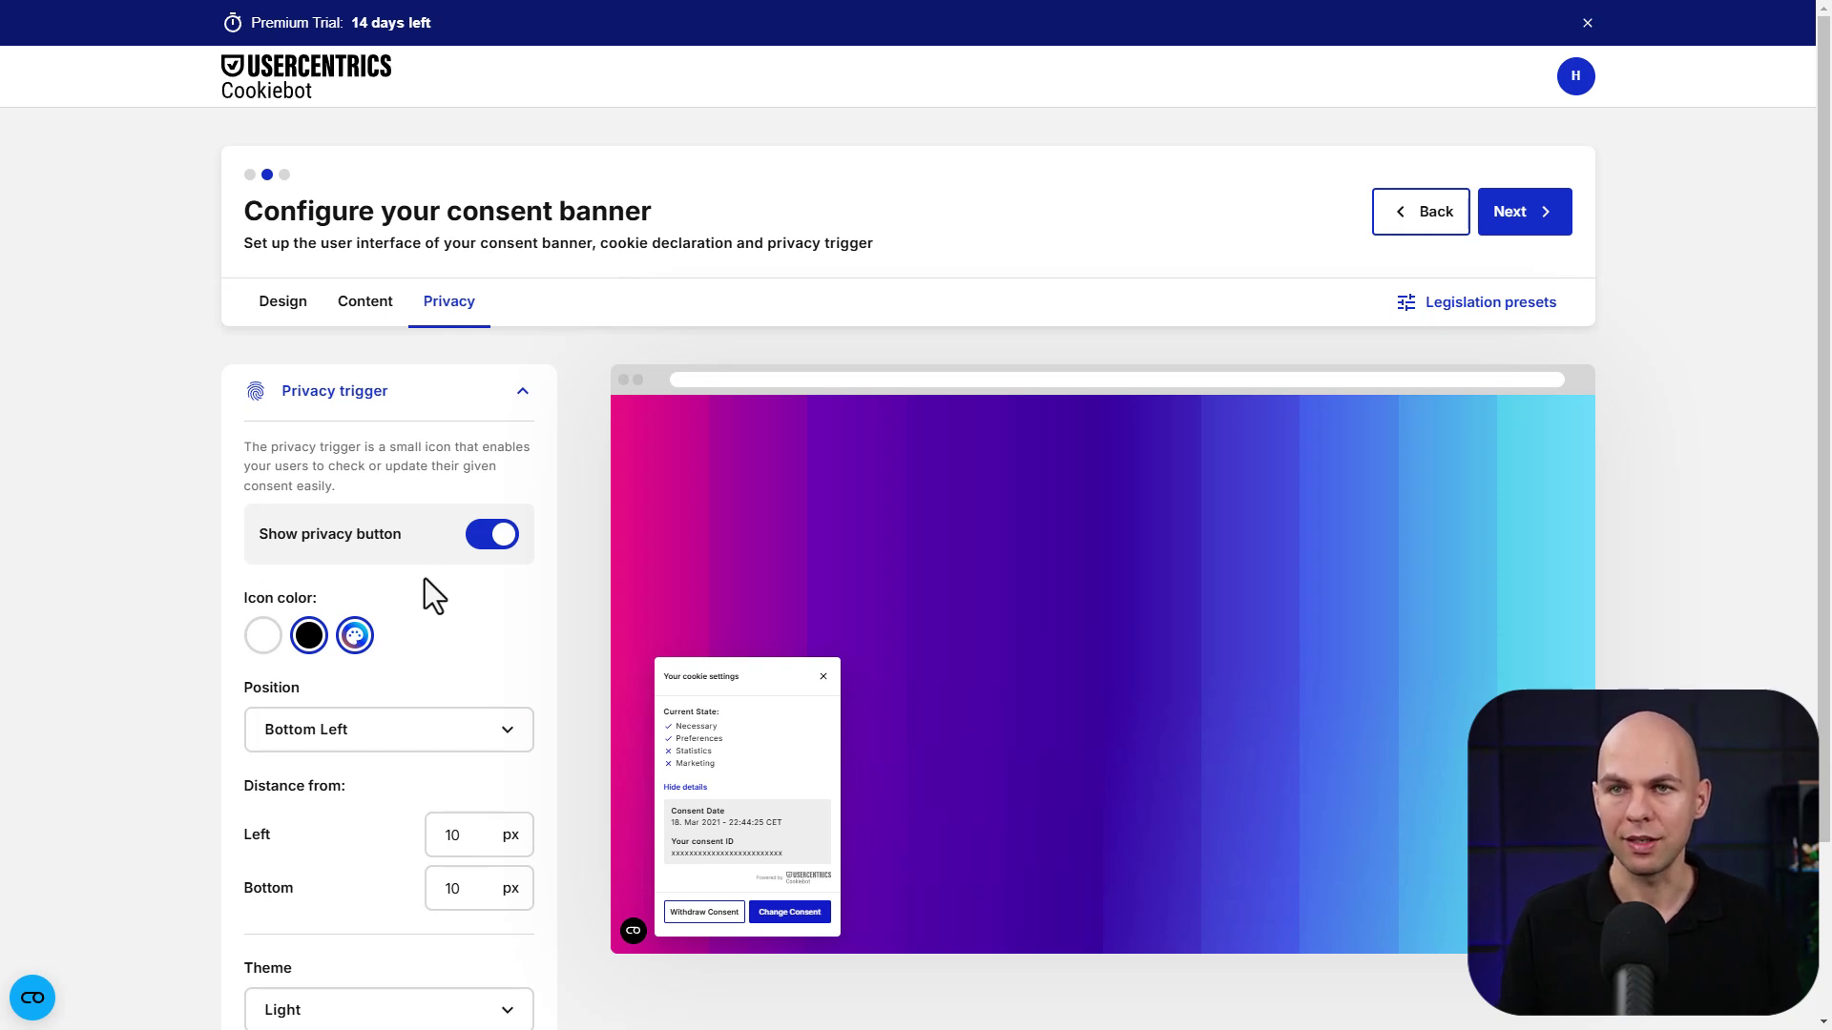
# Turn the privacy button off and on again in the privacy trigger settings.
pyautogui.scroll(-3, 471, 578)
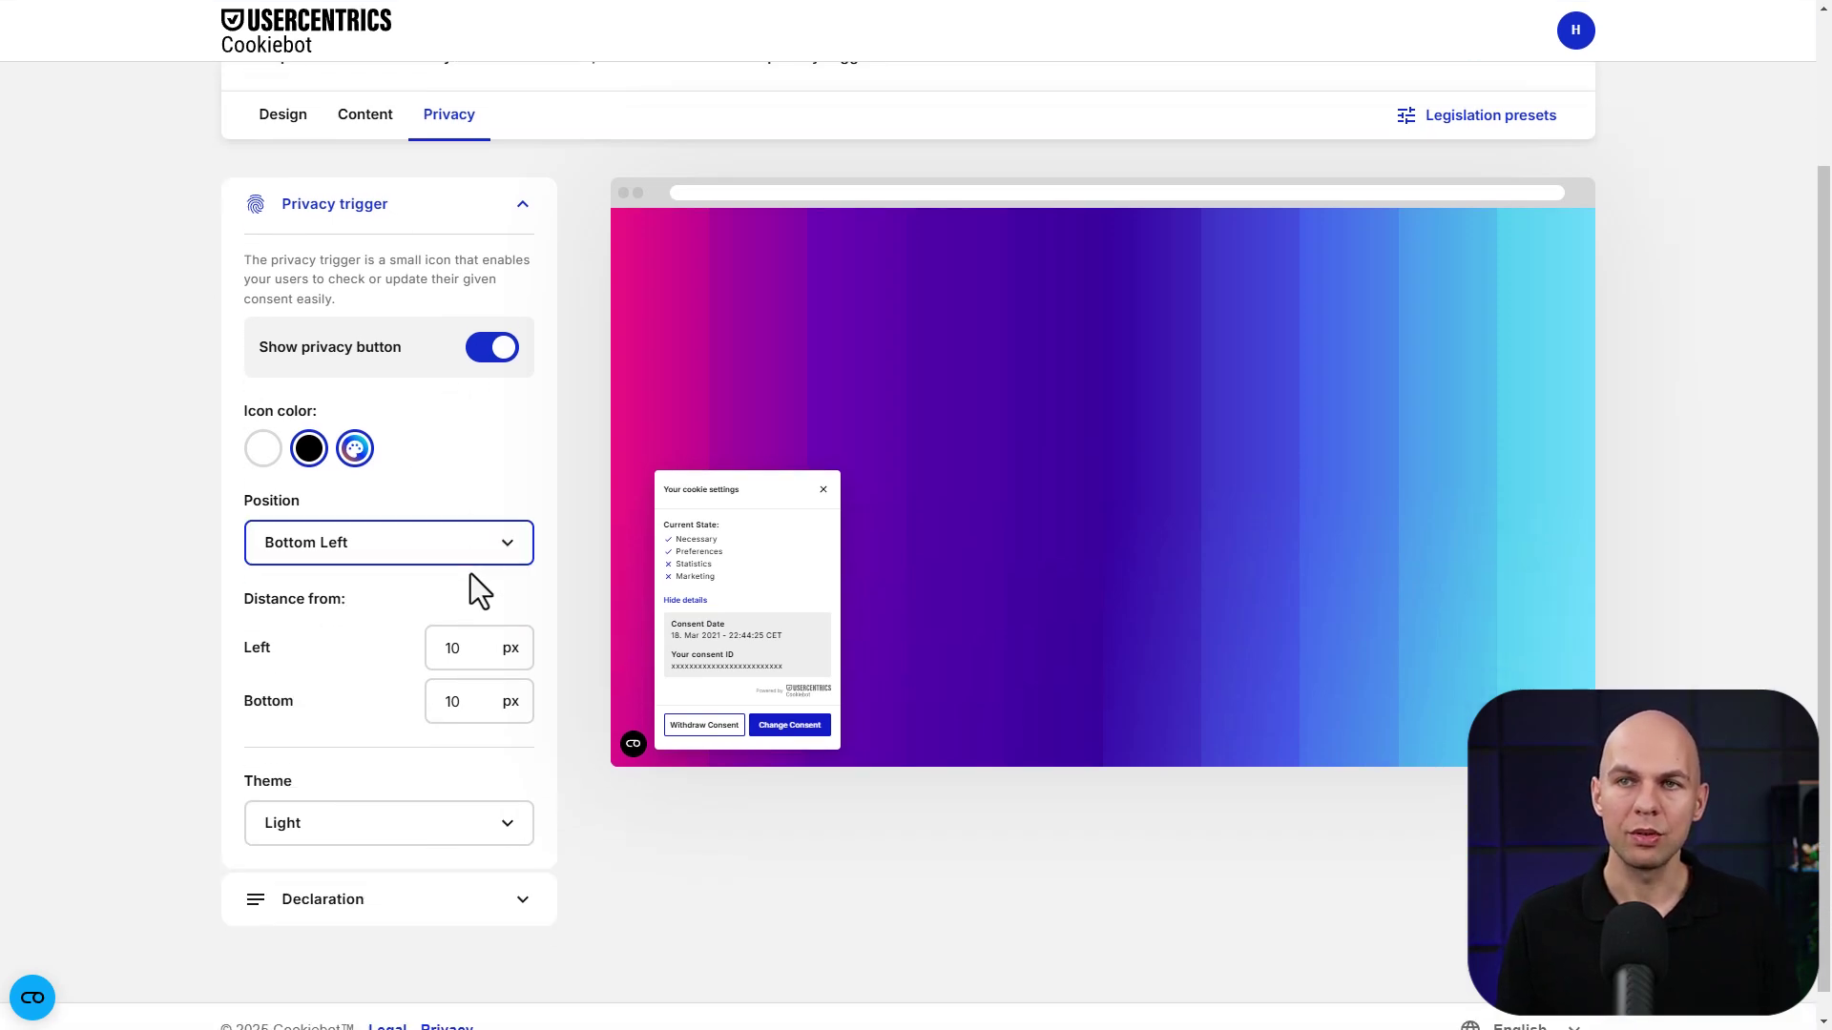
pyautogui.click(494, 359)
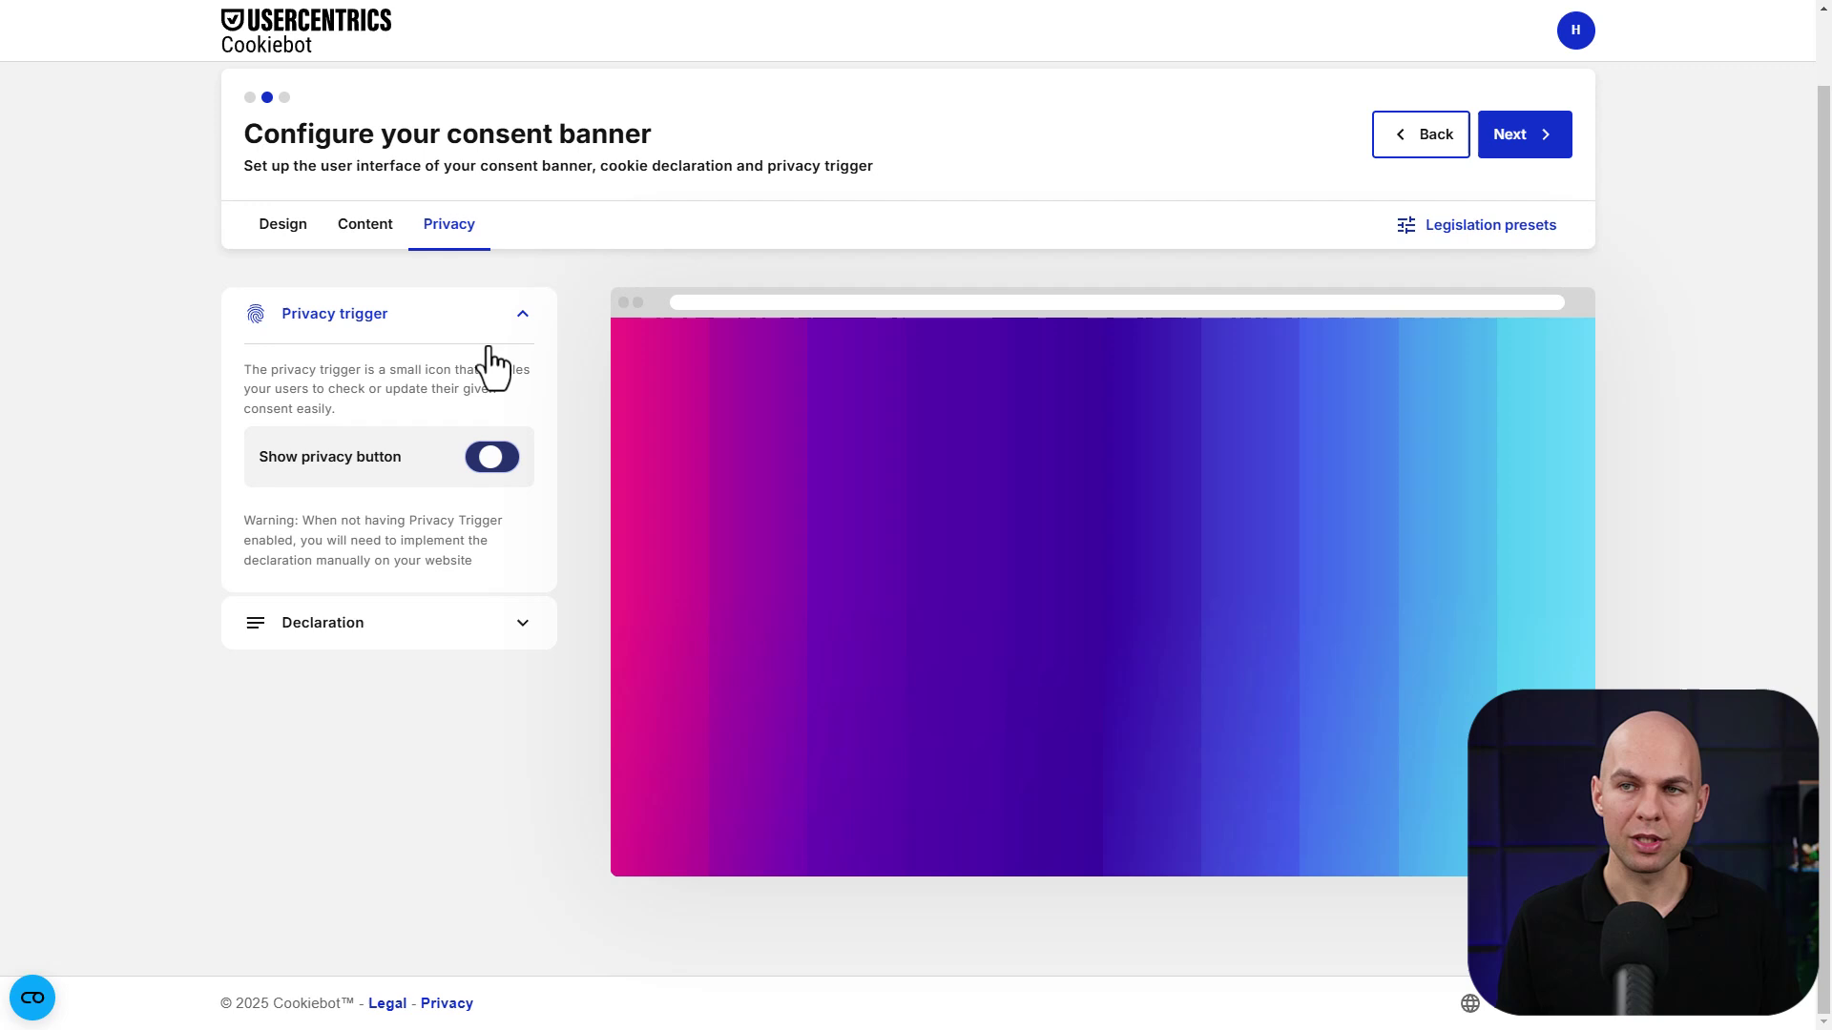
pyautogui.click(492, 457)
pyautogui.scroll(-1, 429, 472)
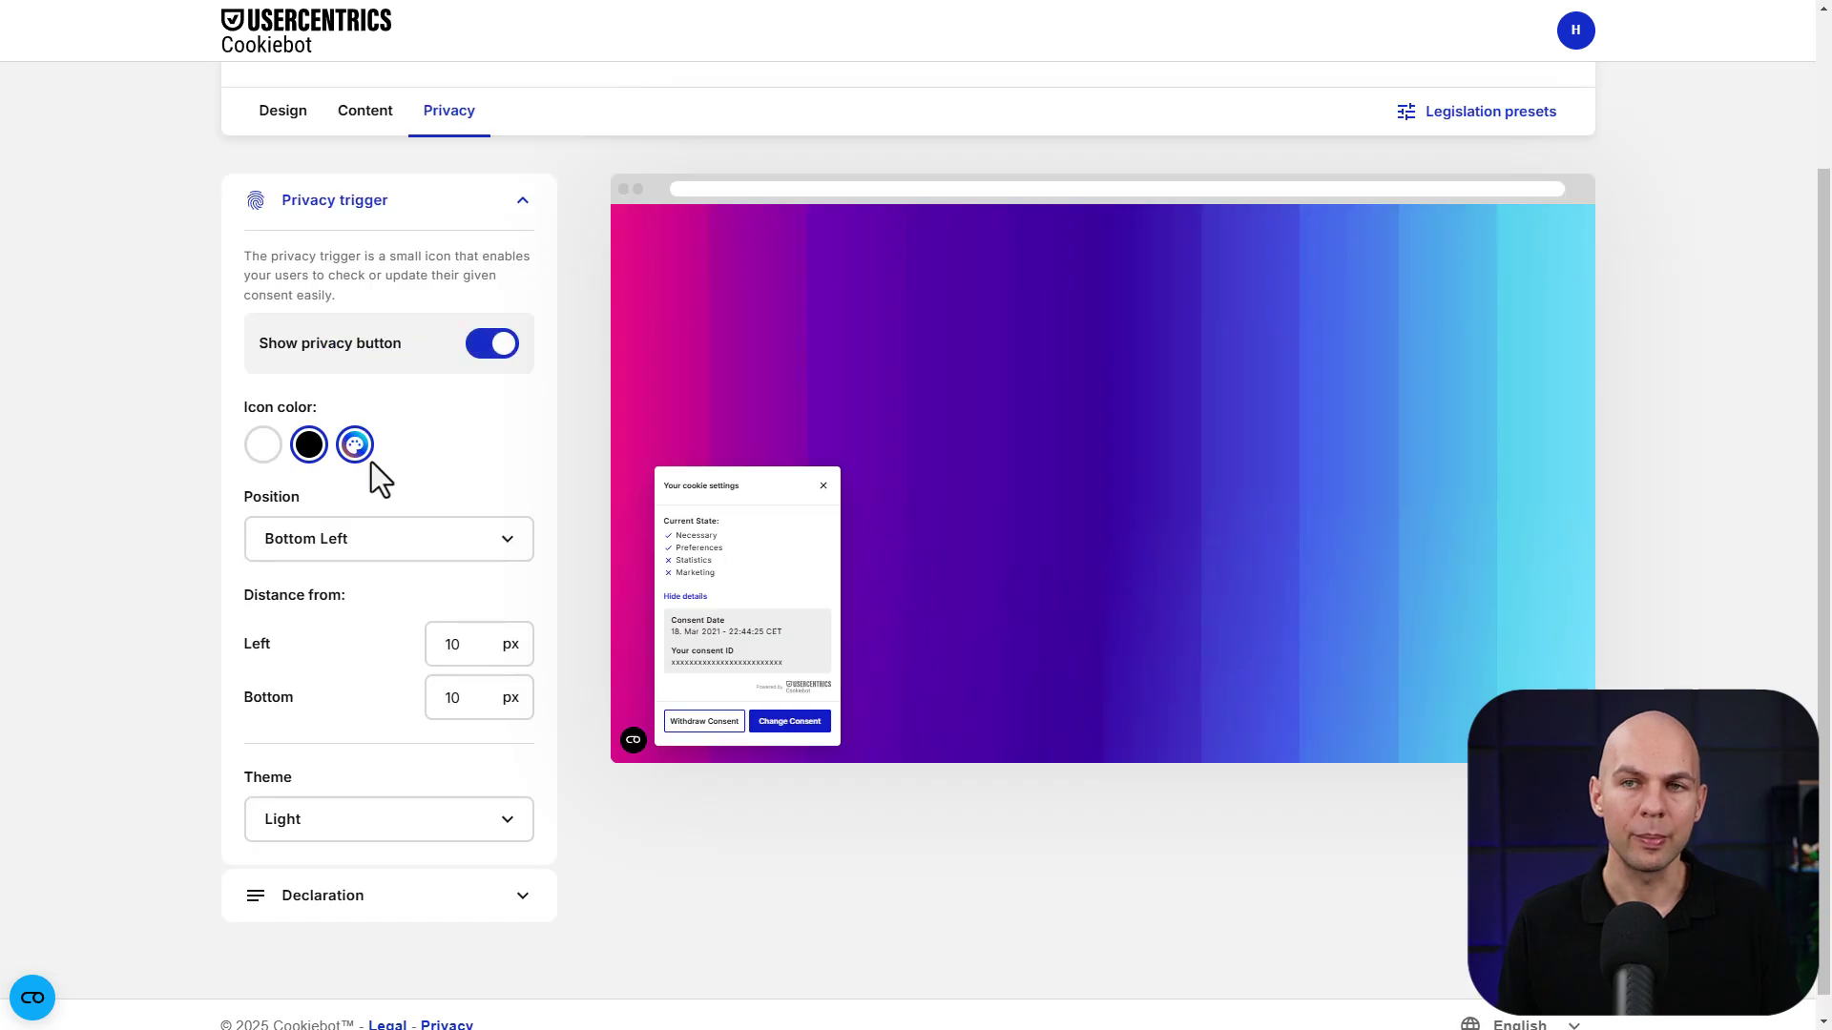
# Give the privacy trigger icon the custom theme colour and continue to the implementation stage.
pyautogui.click(305, 570)
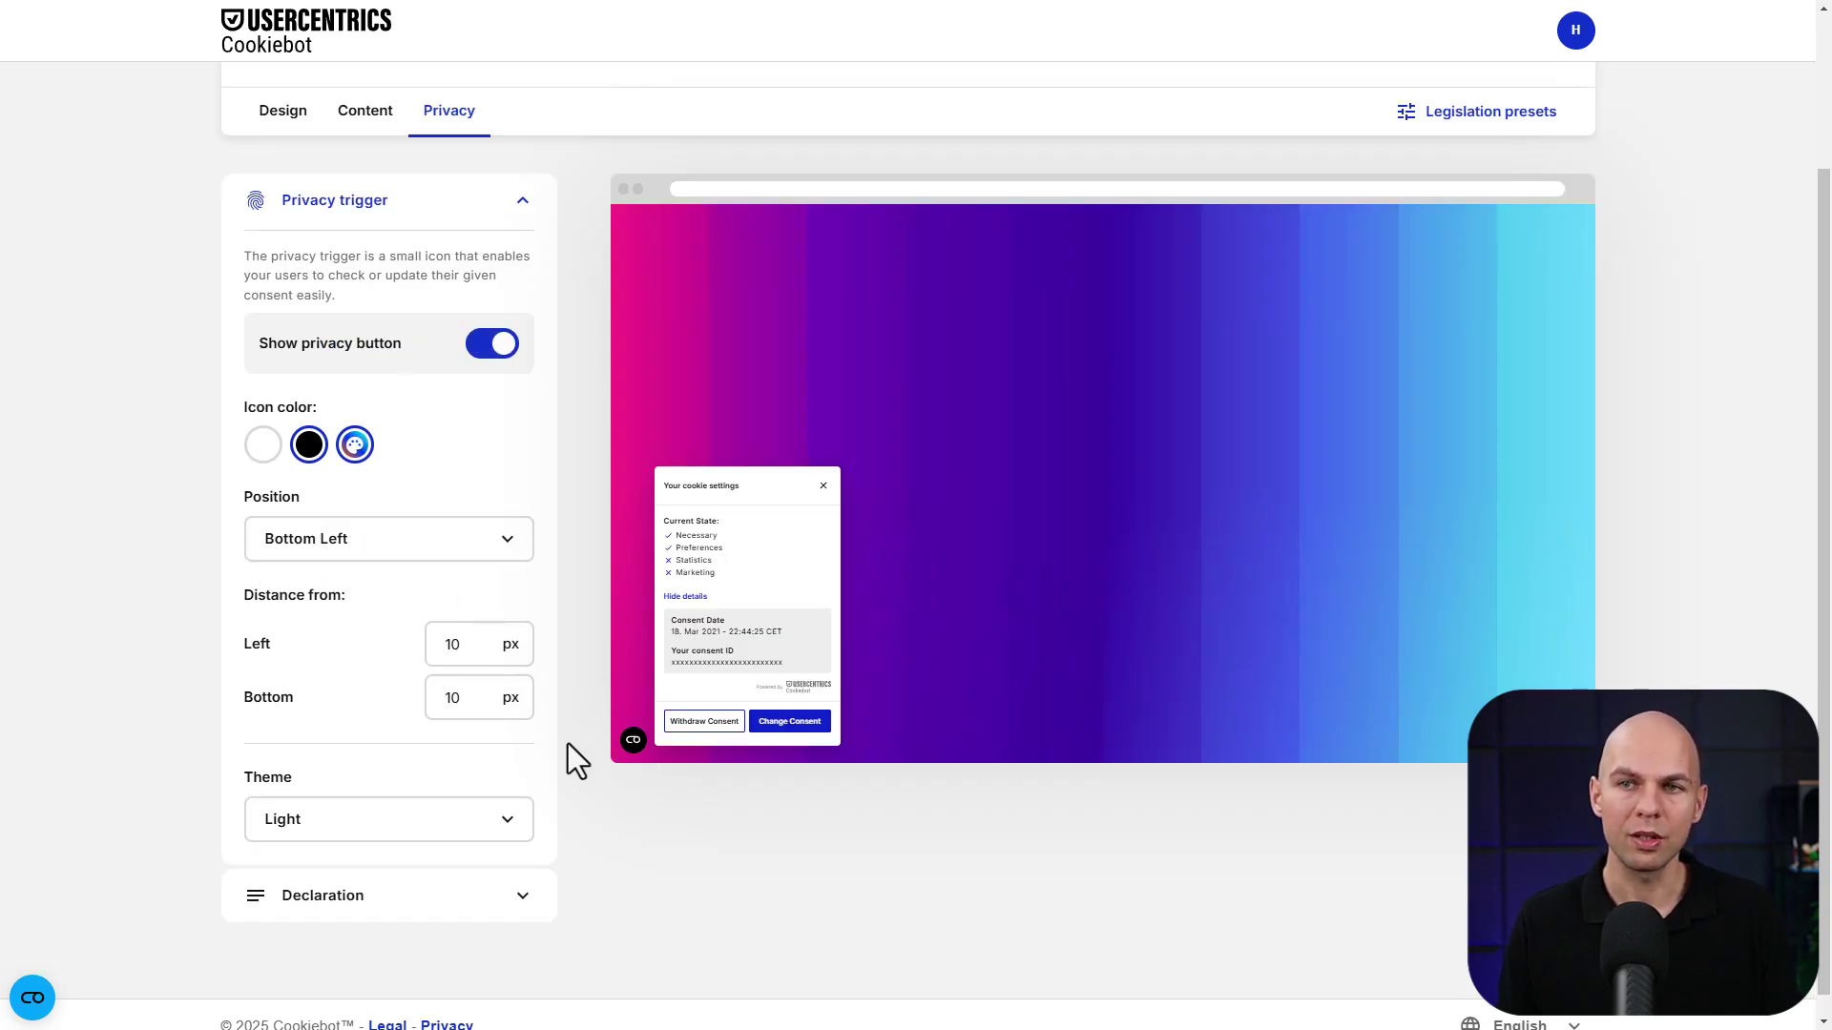
pyautogui.click(352, 448)
pyautogui.scroll(2, 389, 585)
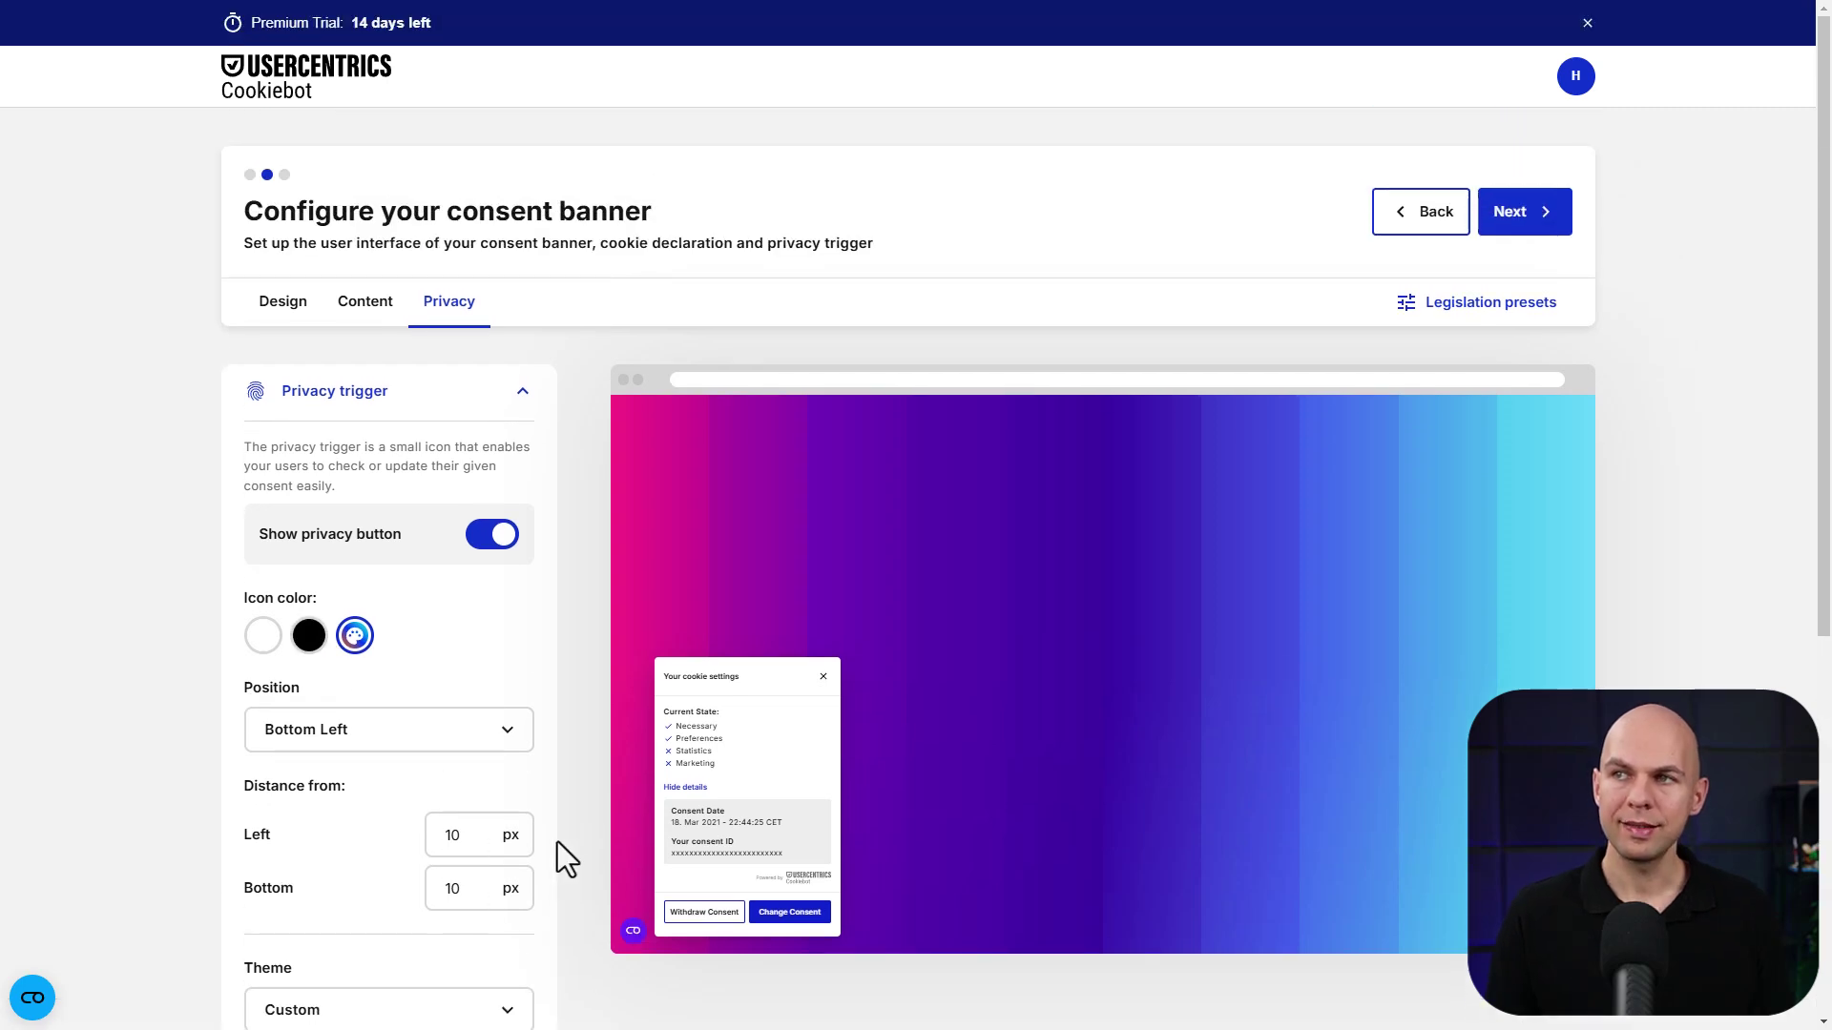
pyautogui.click(1517, 221)
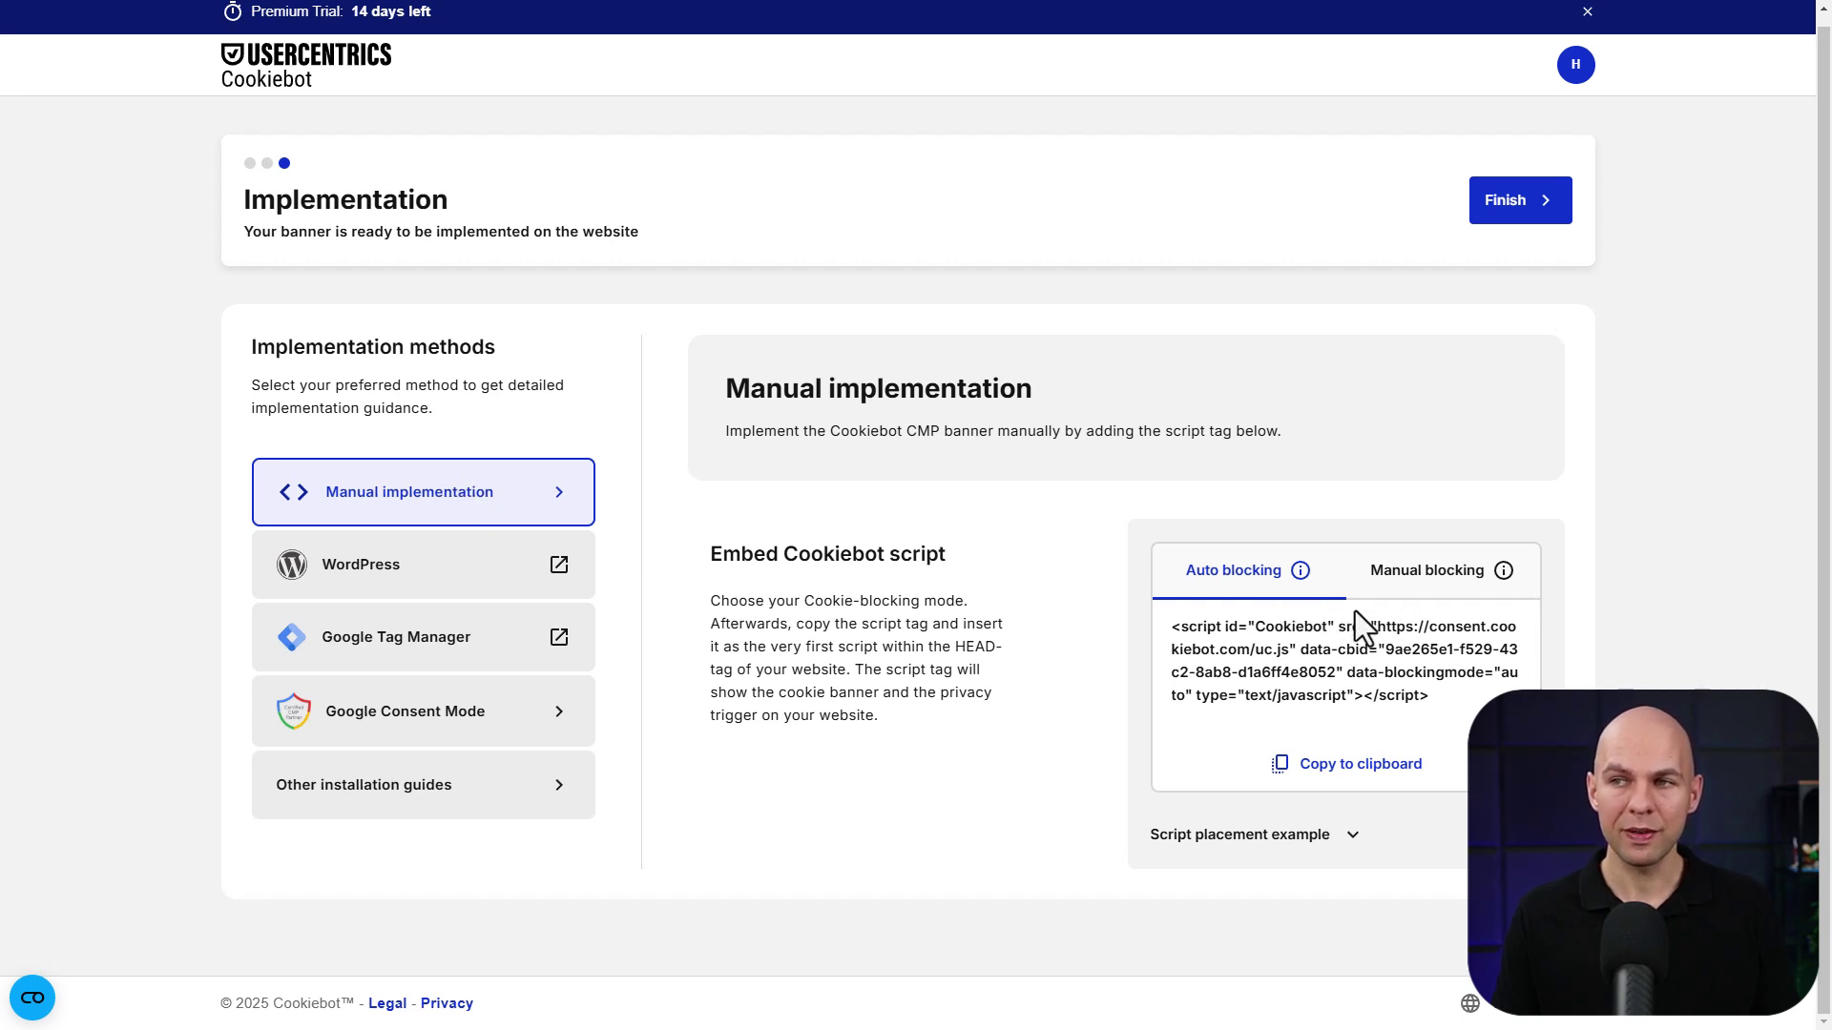
# Examine the auto-blocking embed script and its placement example under manual implementation.
pyautogui.moveTo(1434, 704); pyautogui.dragTo(1171, 626)
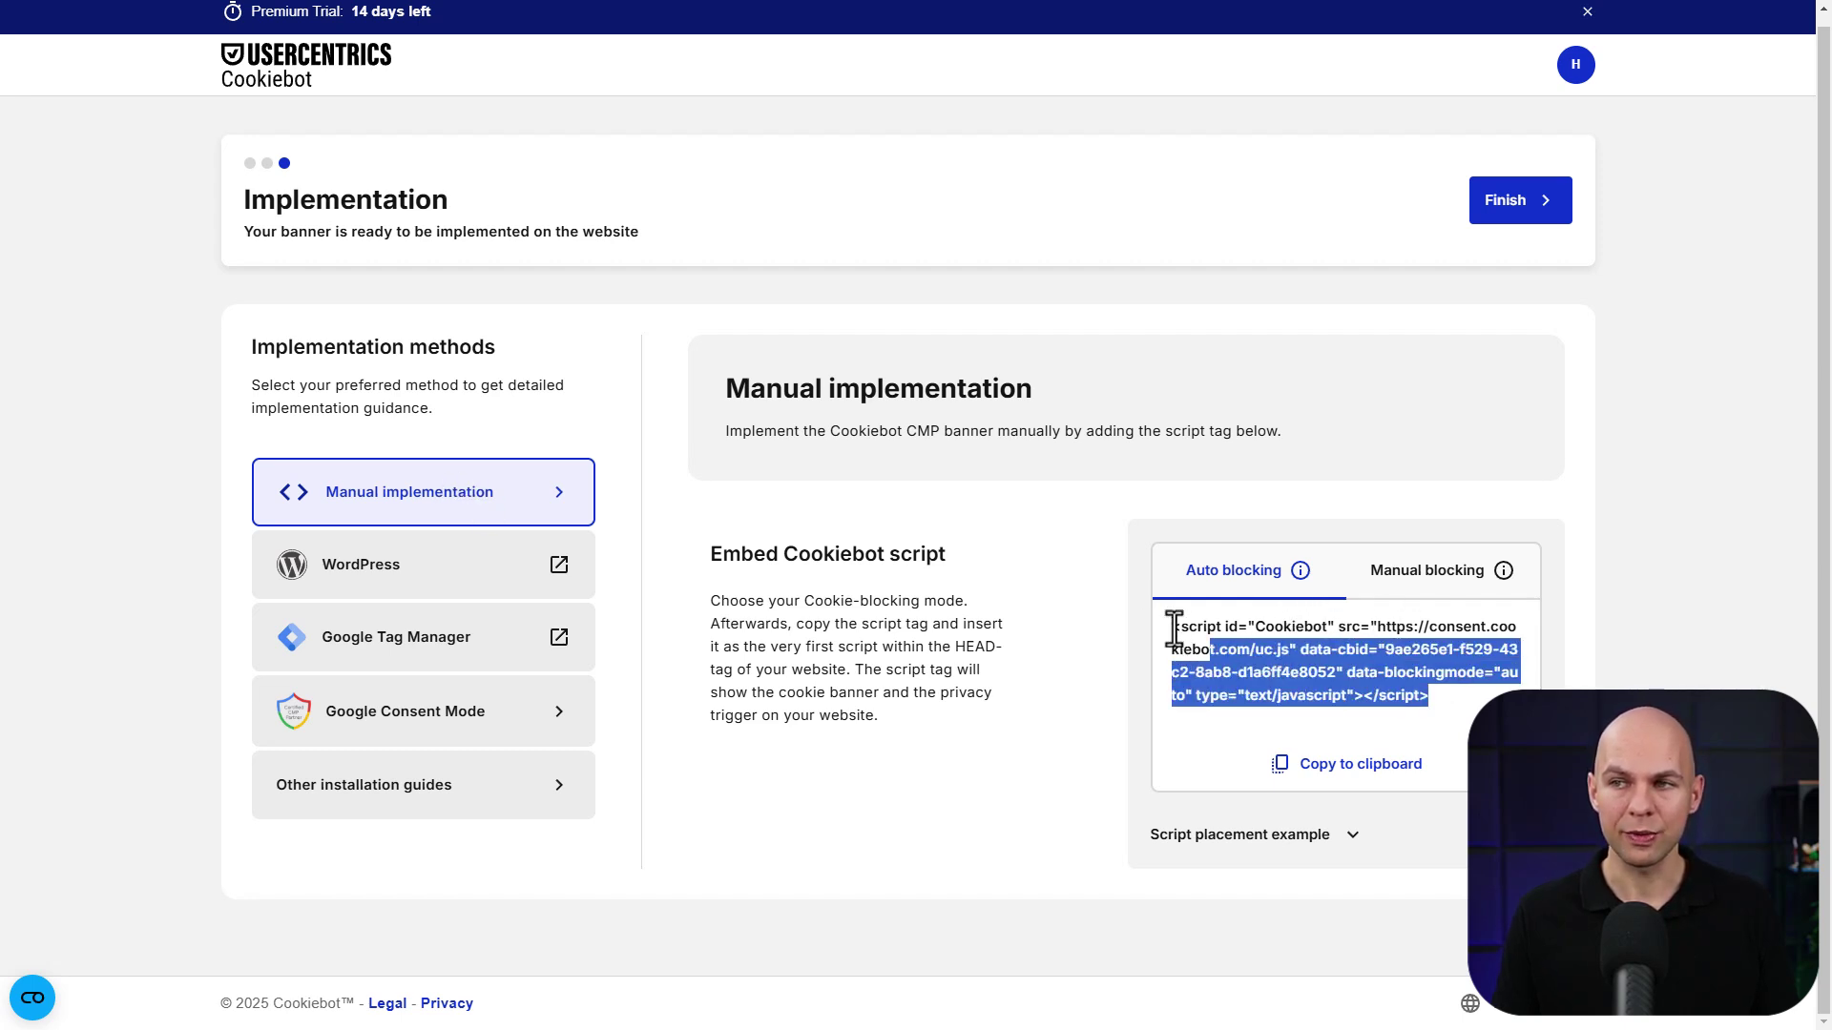
pyautogui.click(1301, 647)
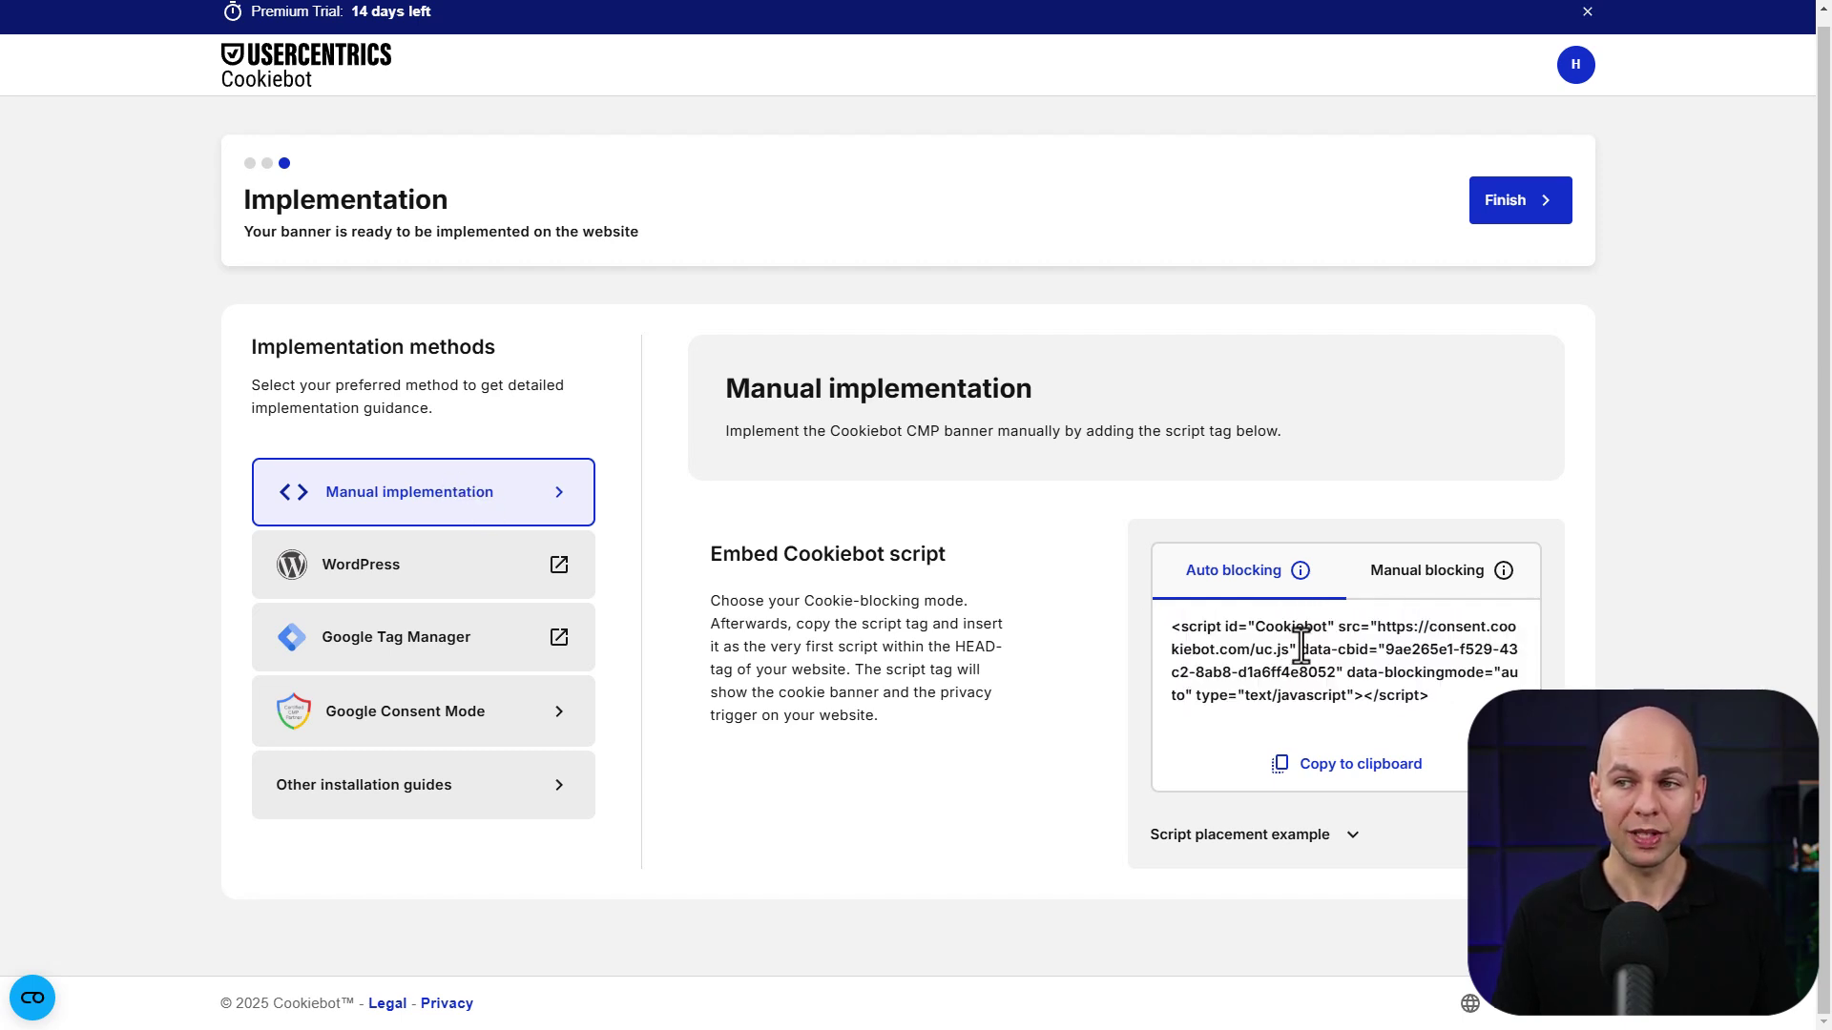
pyautogui.click(1366, 838)
pyautogui.scroll(-3, 1379, 816)
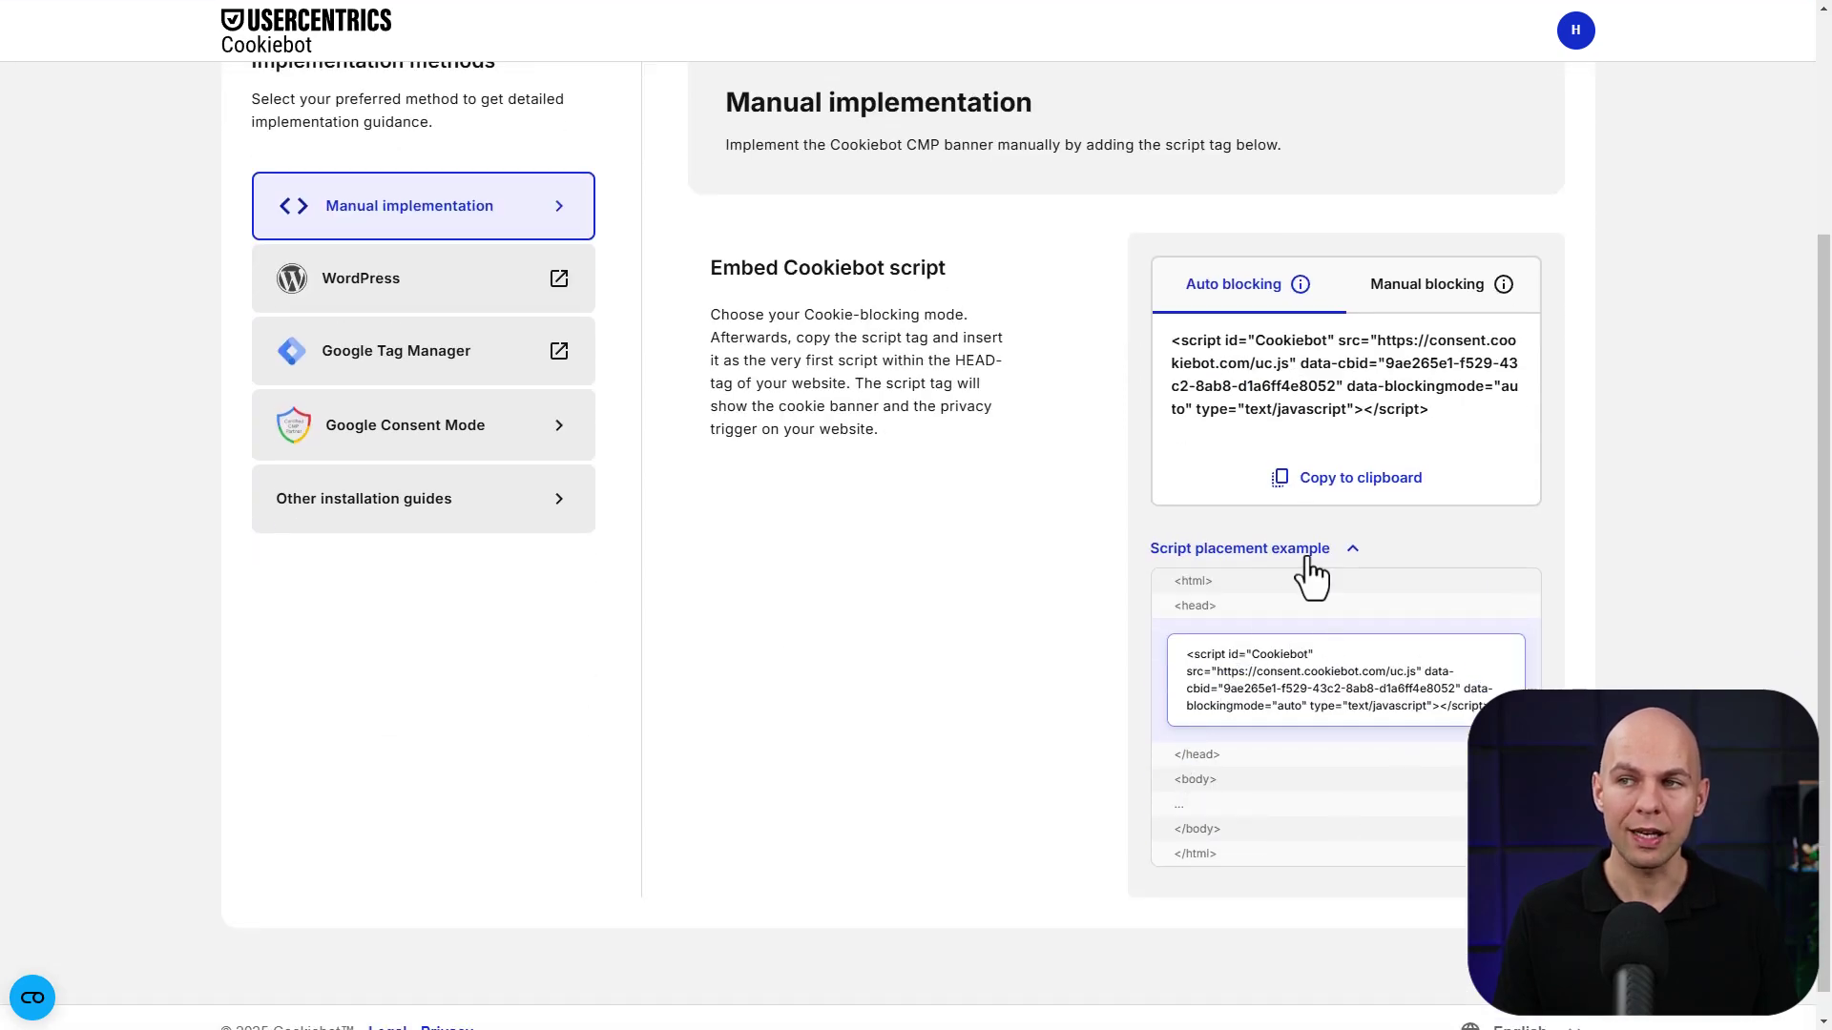
pyautogui.click(1309, 559)
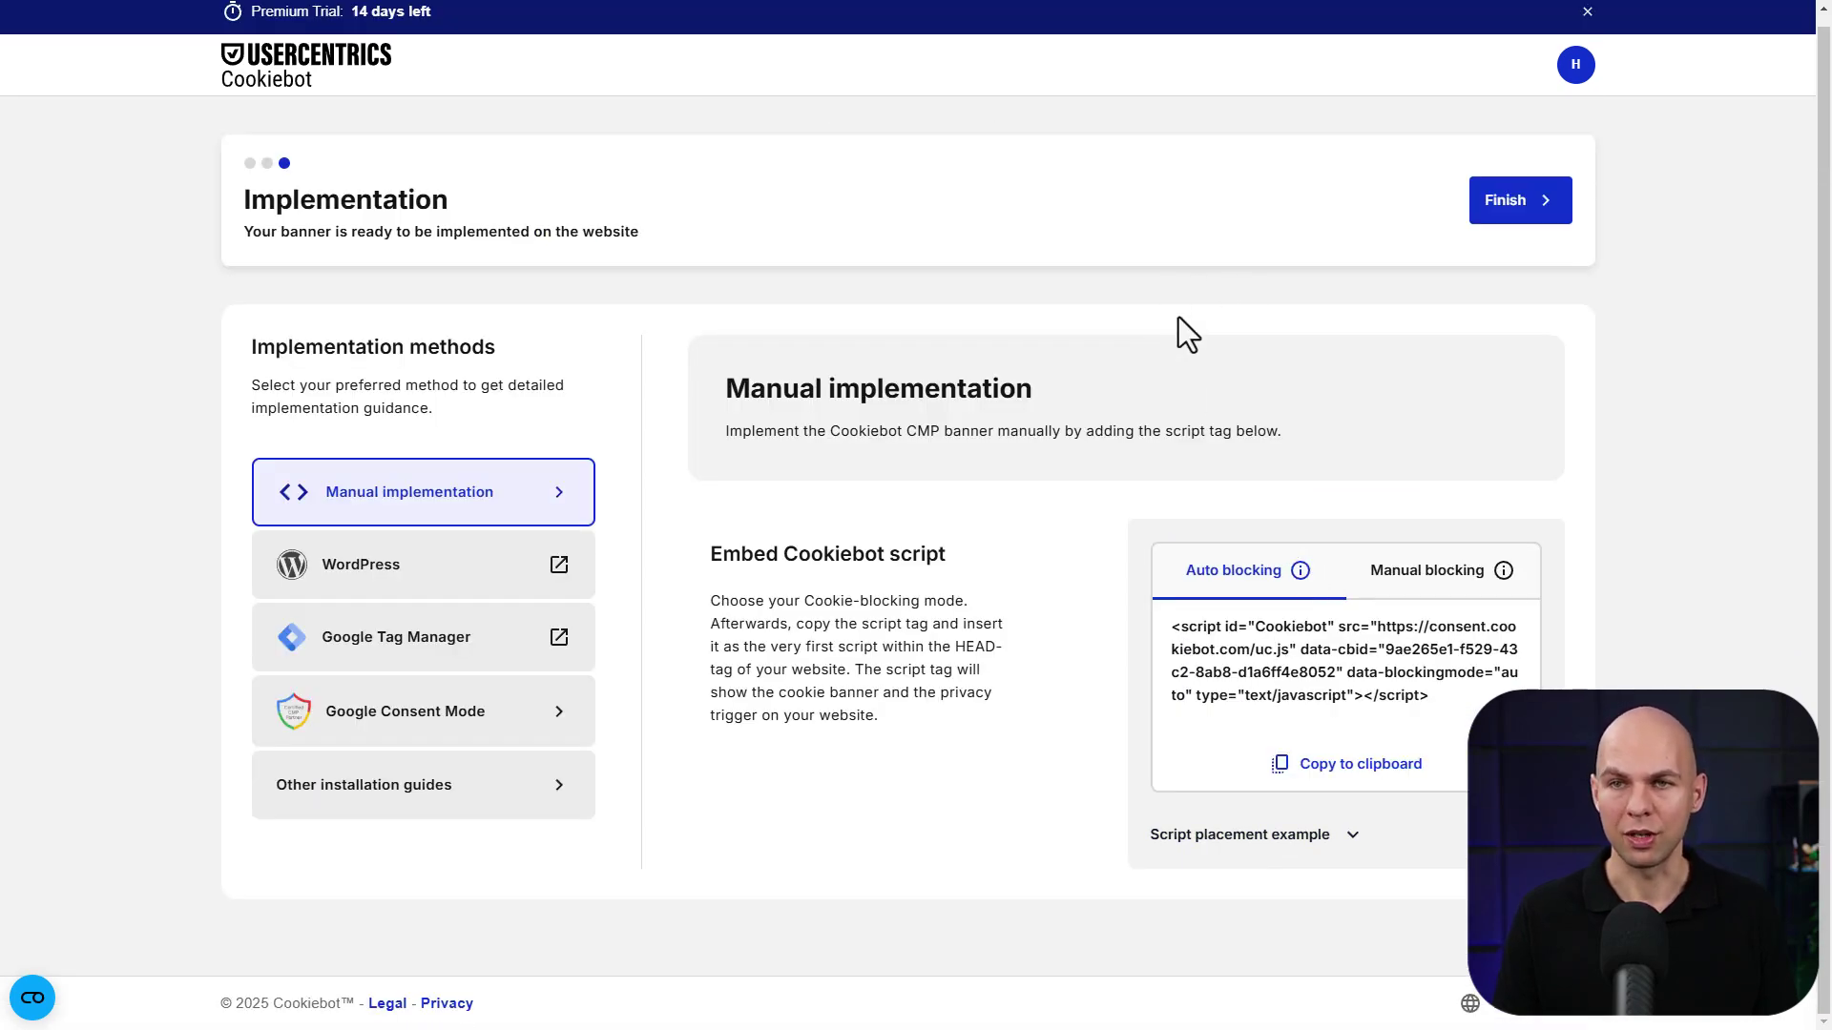
# Look through the other installation guides for the supported website platforms.
pyautogui.click(441, 792)
pyautogui.scroll(-3, 1365, 668)
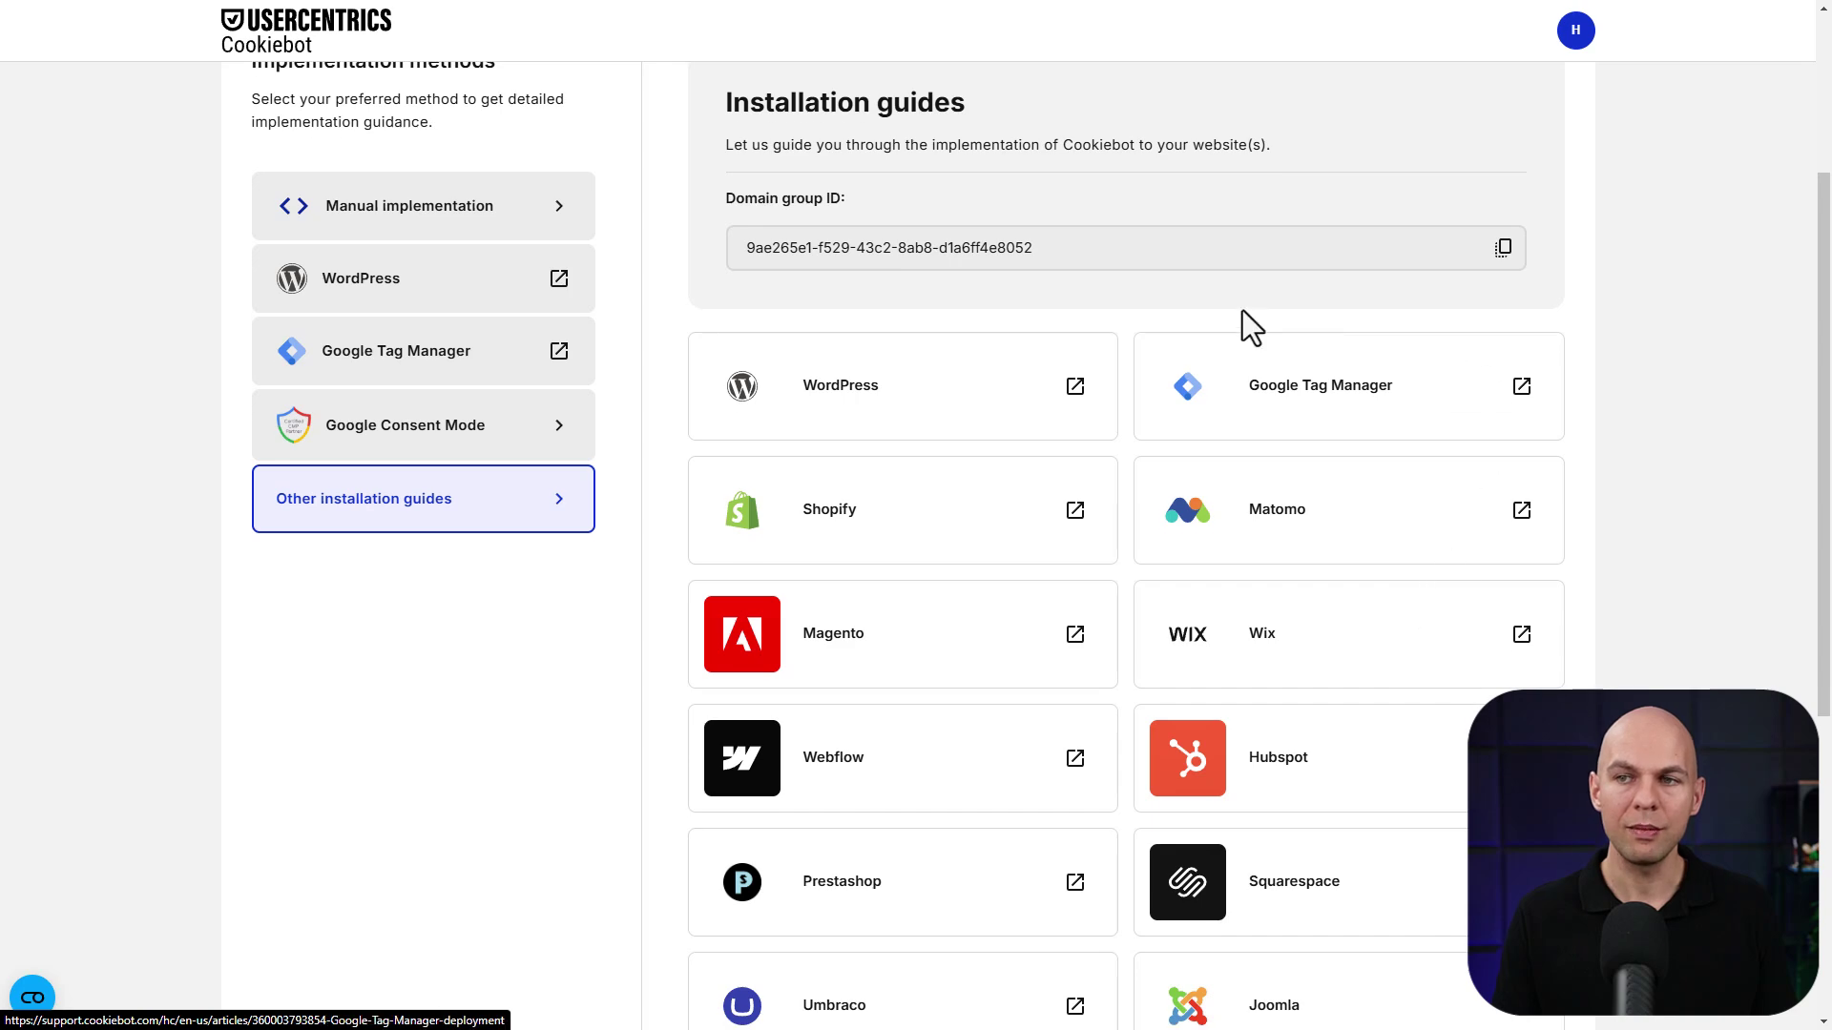
pyautogui.scroll(-6, 932, 356)
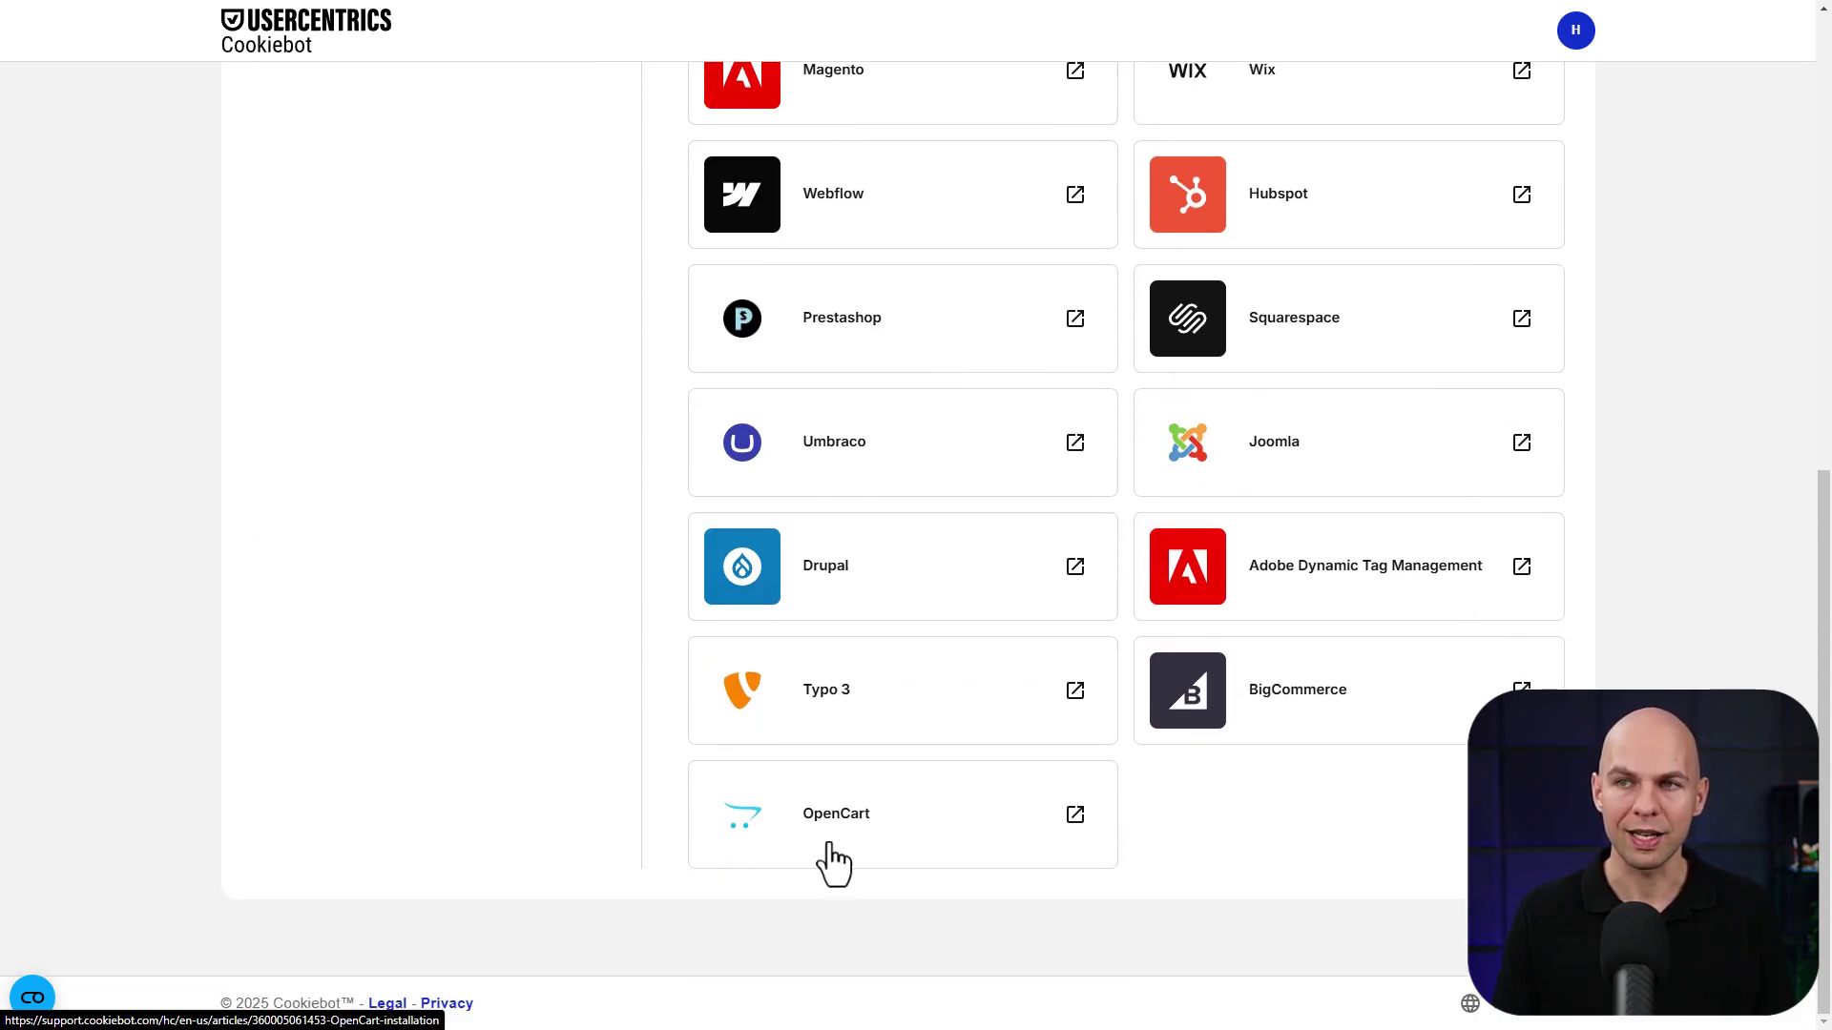
pyautogui.scroll(3, 1415, 233)
pyautogui.scroll(3, 1173, 585)
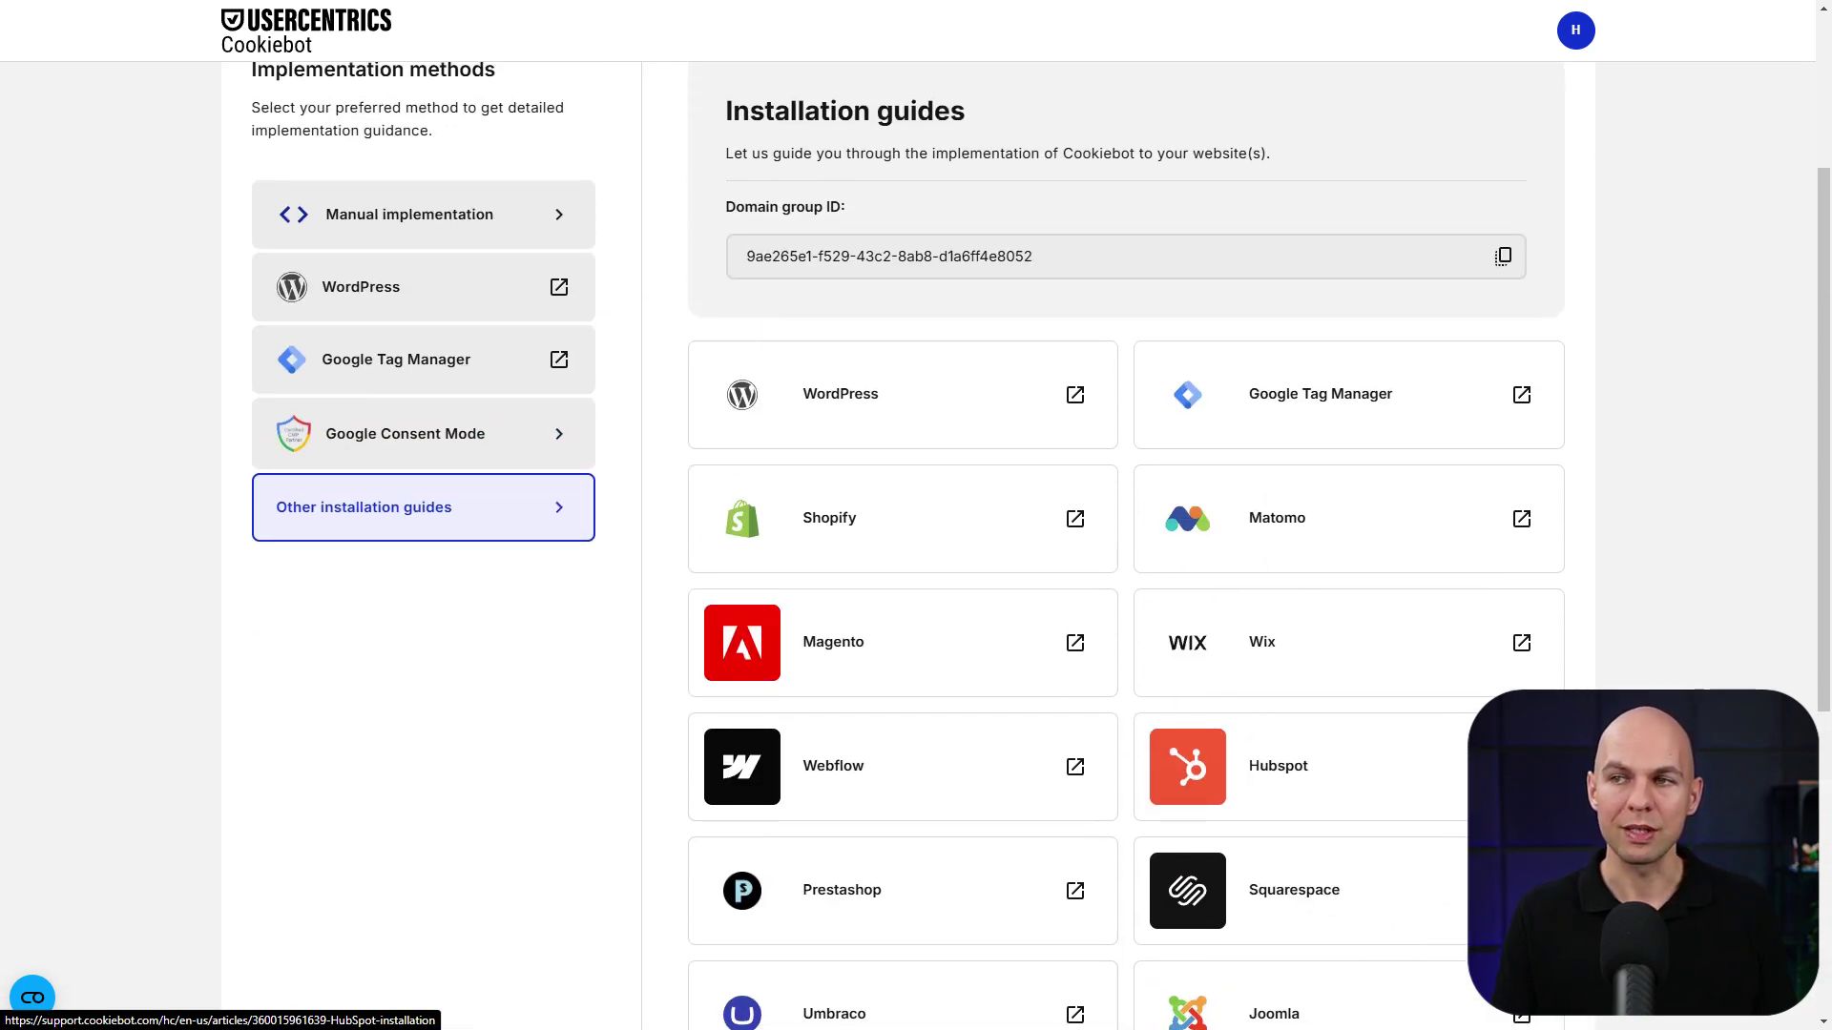
pyautogui.scroll(1, 1227, 352)
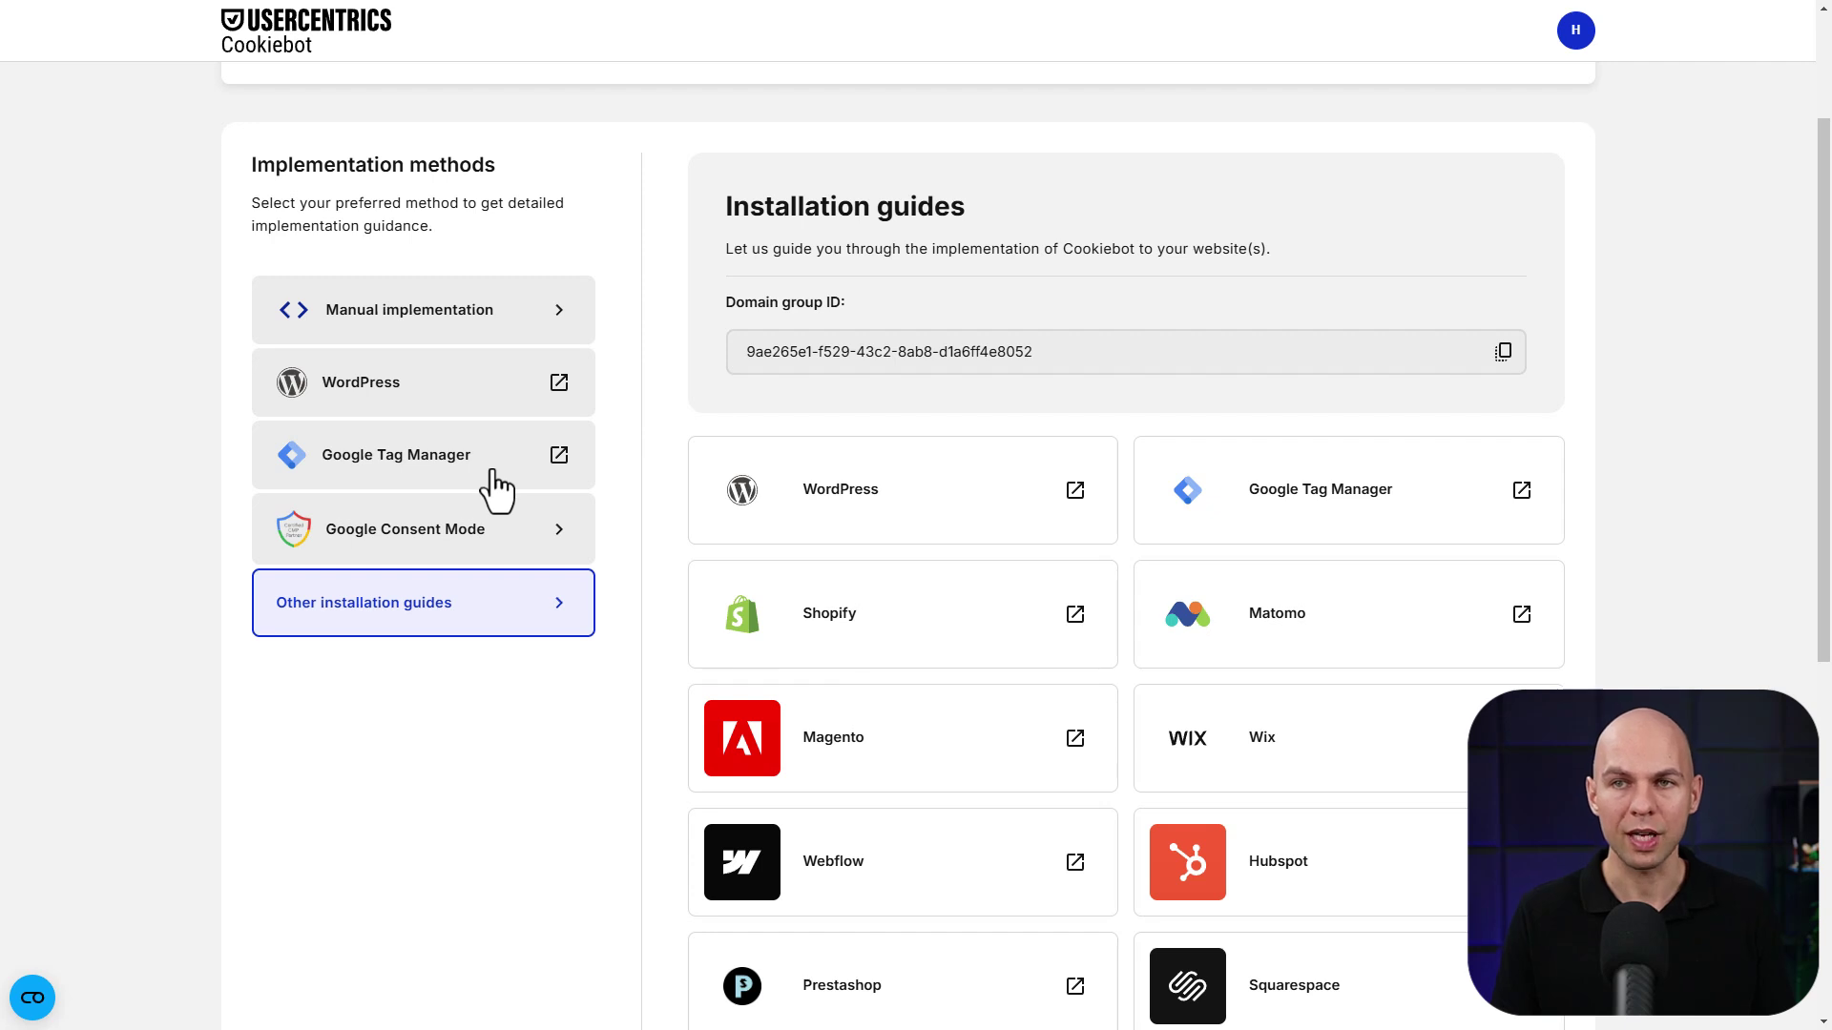
pyautogui.scroll(1, 486, 531)
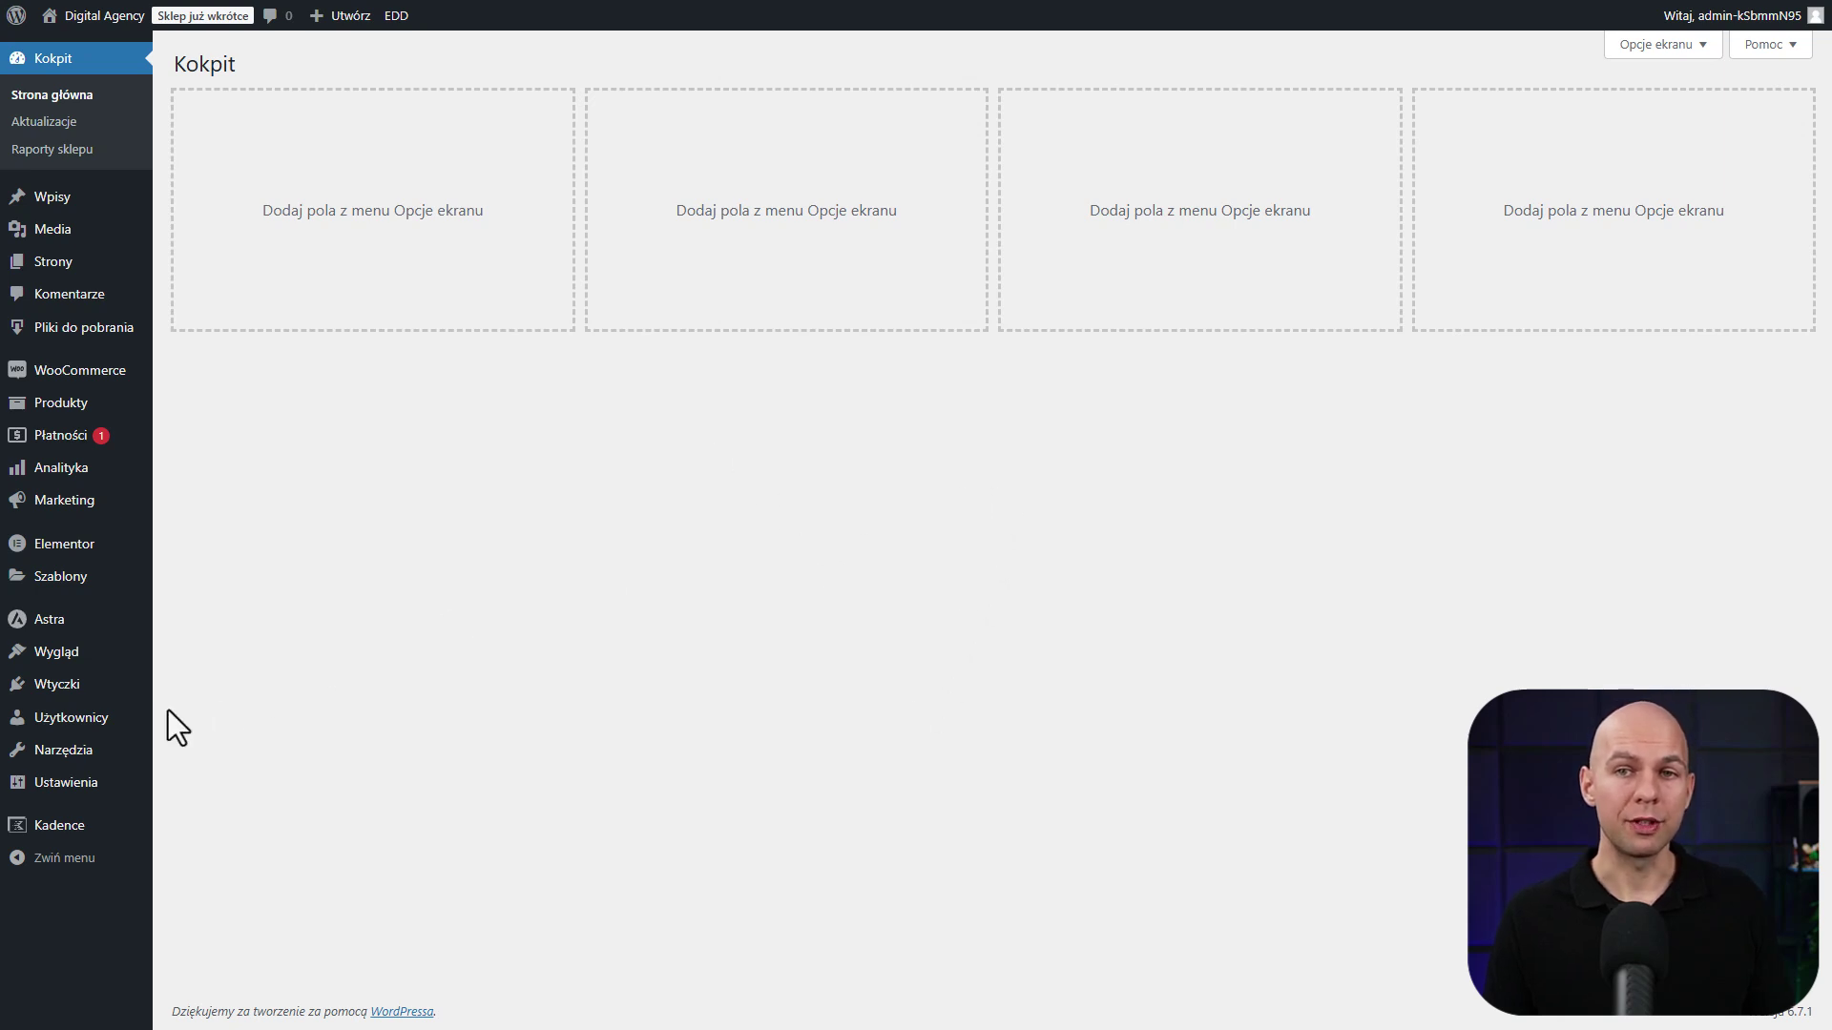
# Switch to the WordPress admin, search the plugin directory for Cookiebot, and install and activate the Cookiebot CMP plugin by Usercentrics.
pyautogui.moveTo(106, 695)
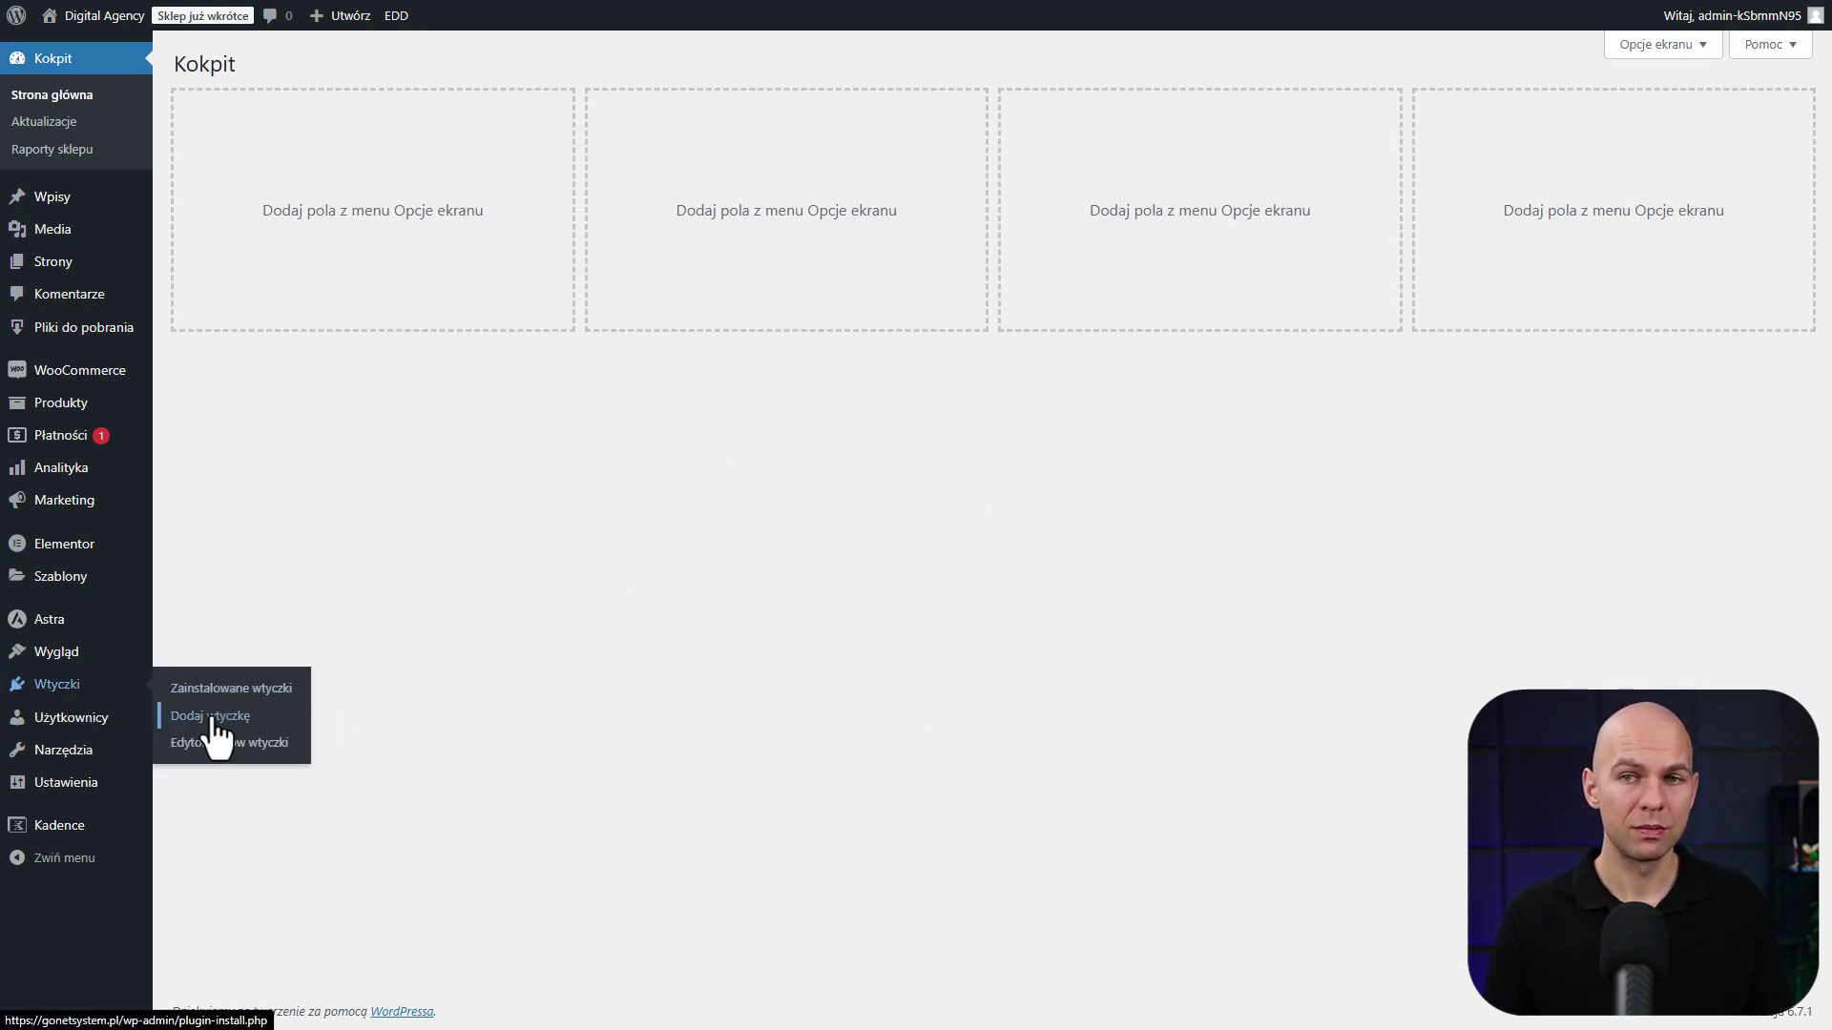
pyautogui.click(216, 730)
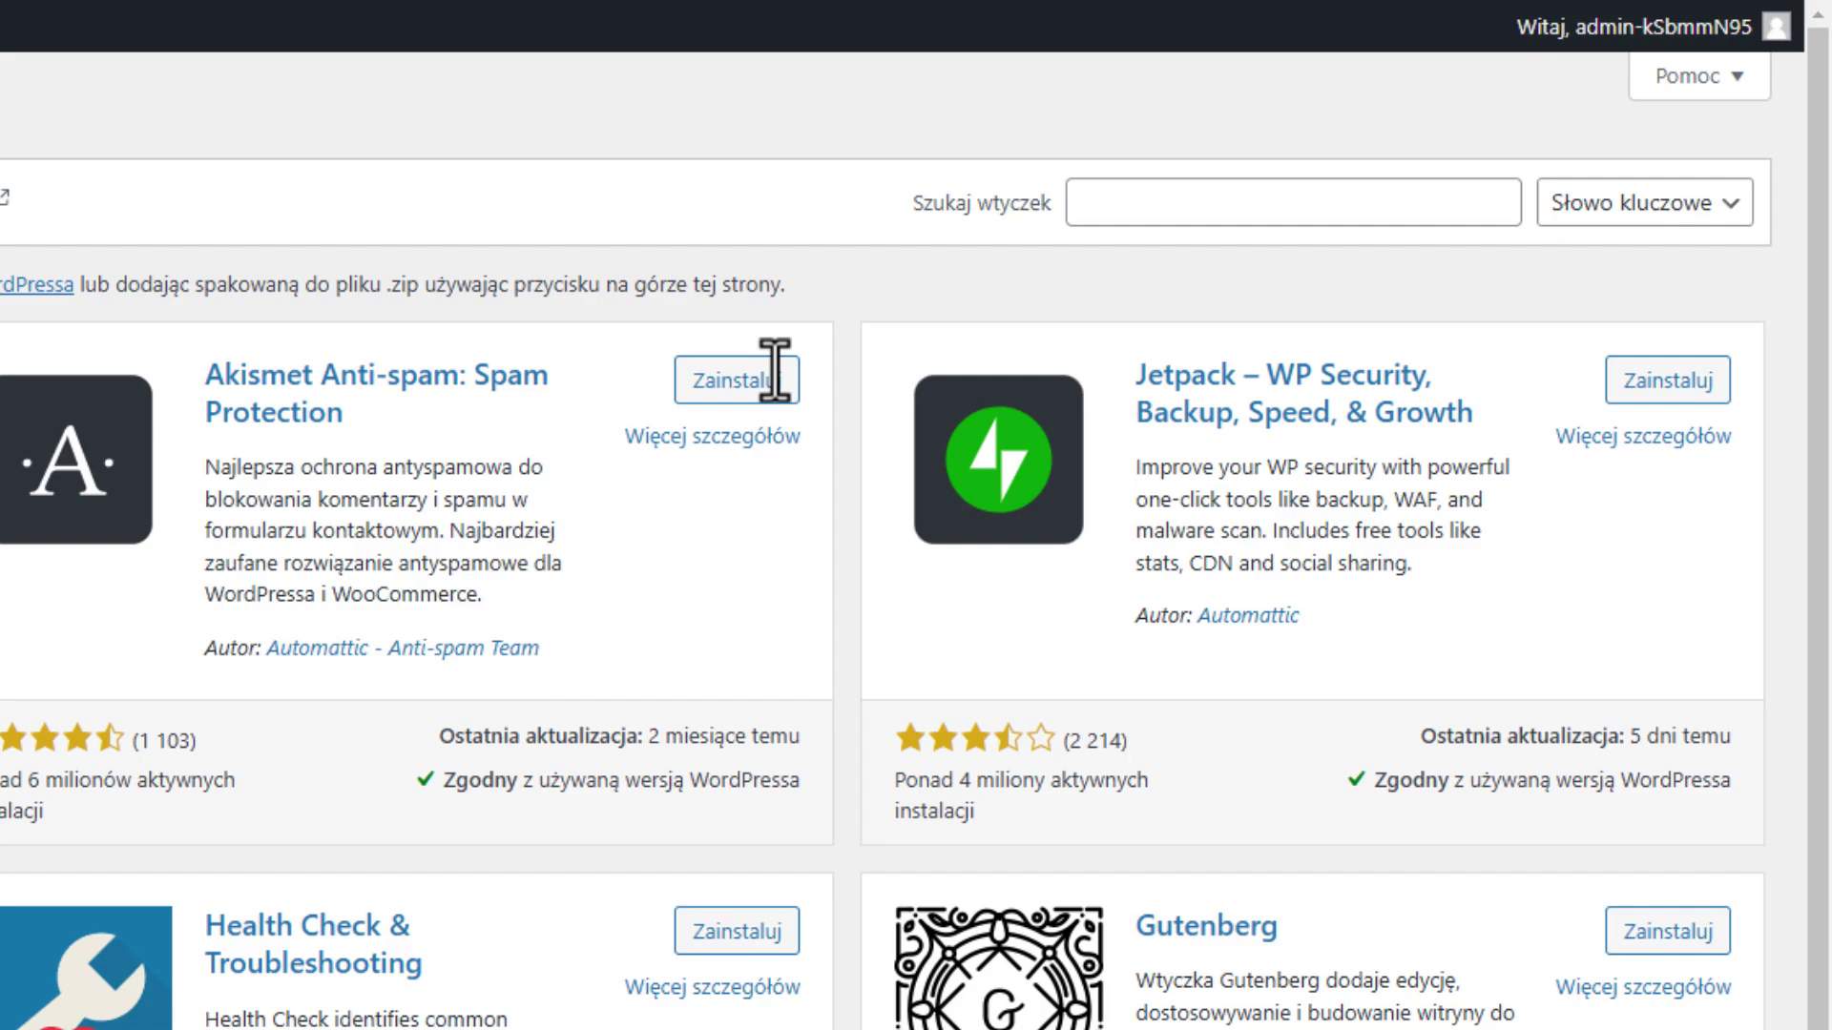
pyautogui.write('Cookiebot')
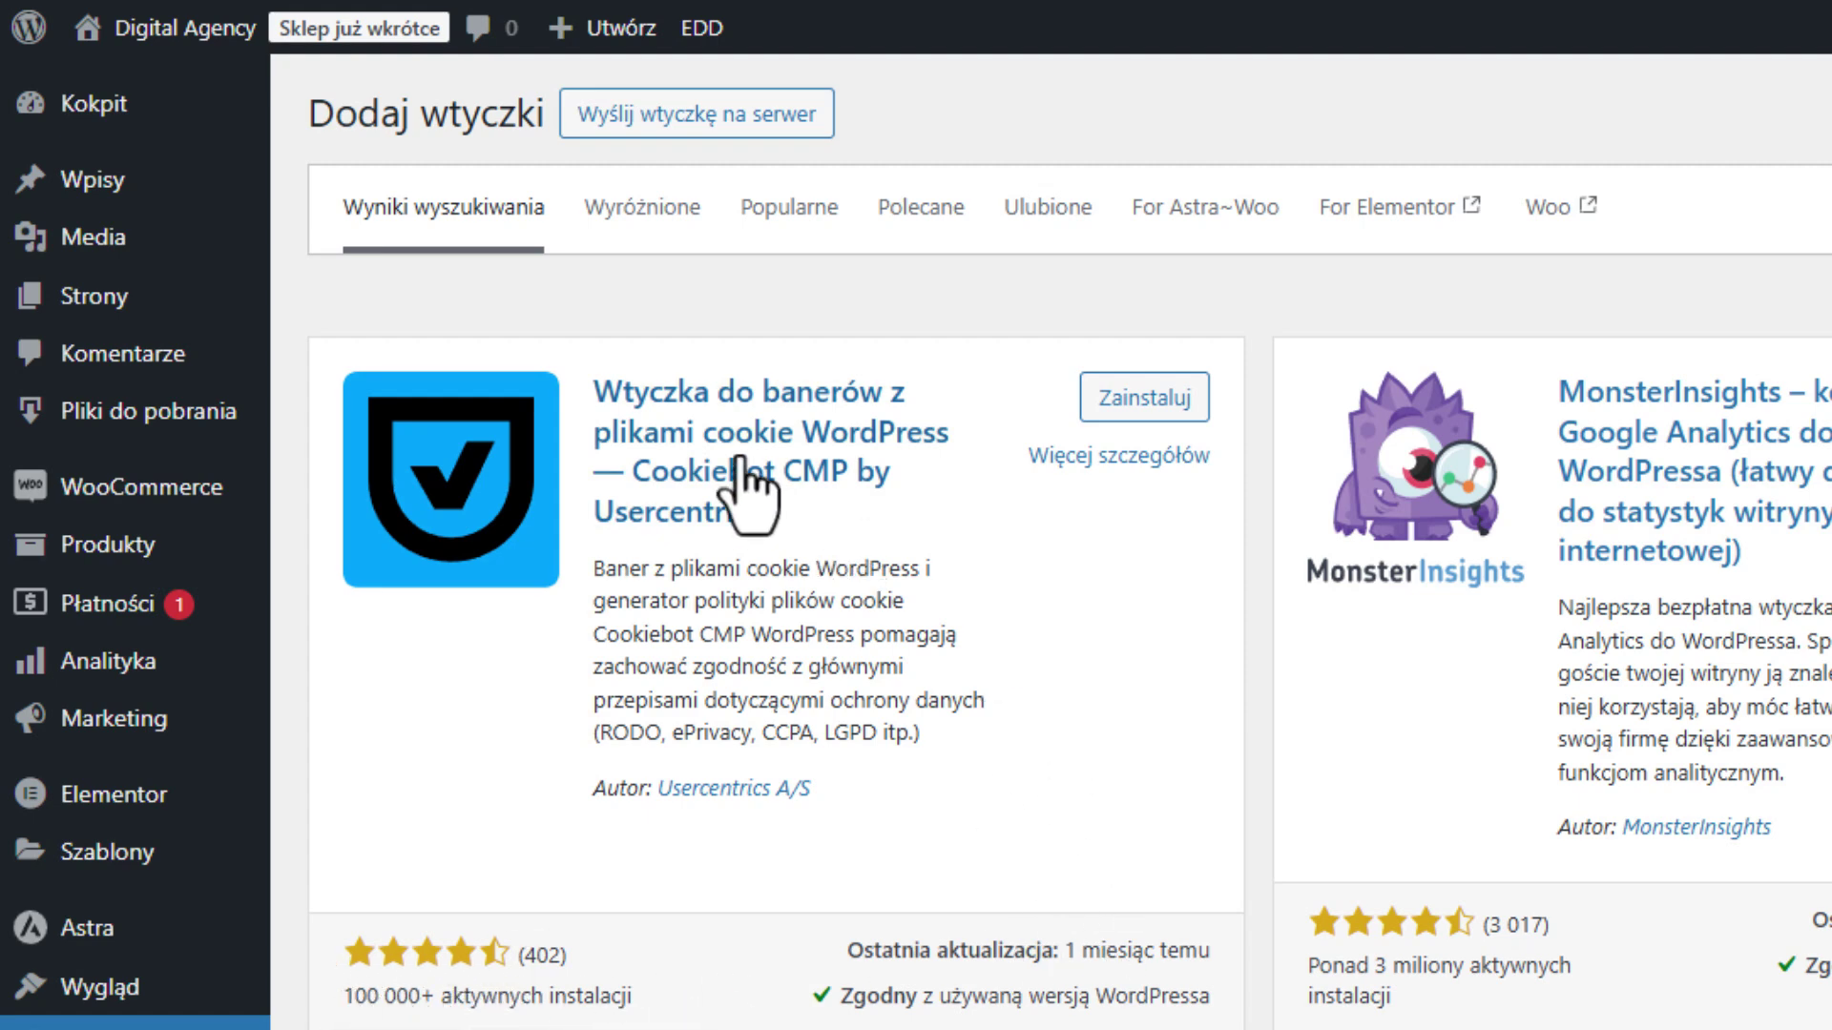
pyautogui.click(1188, 405)
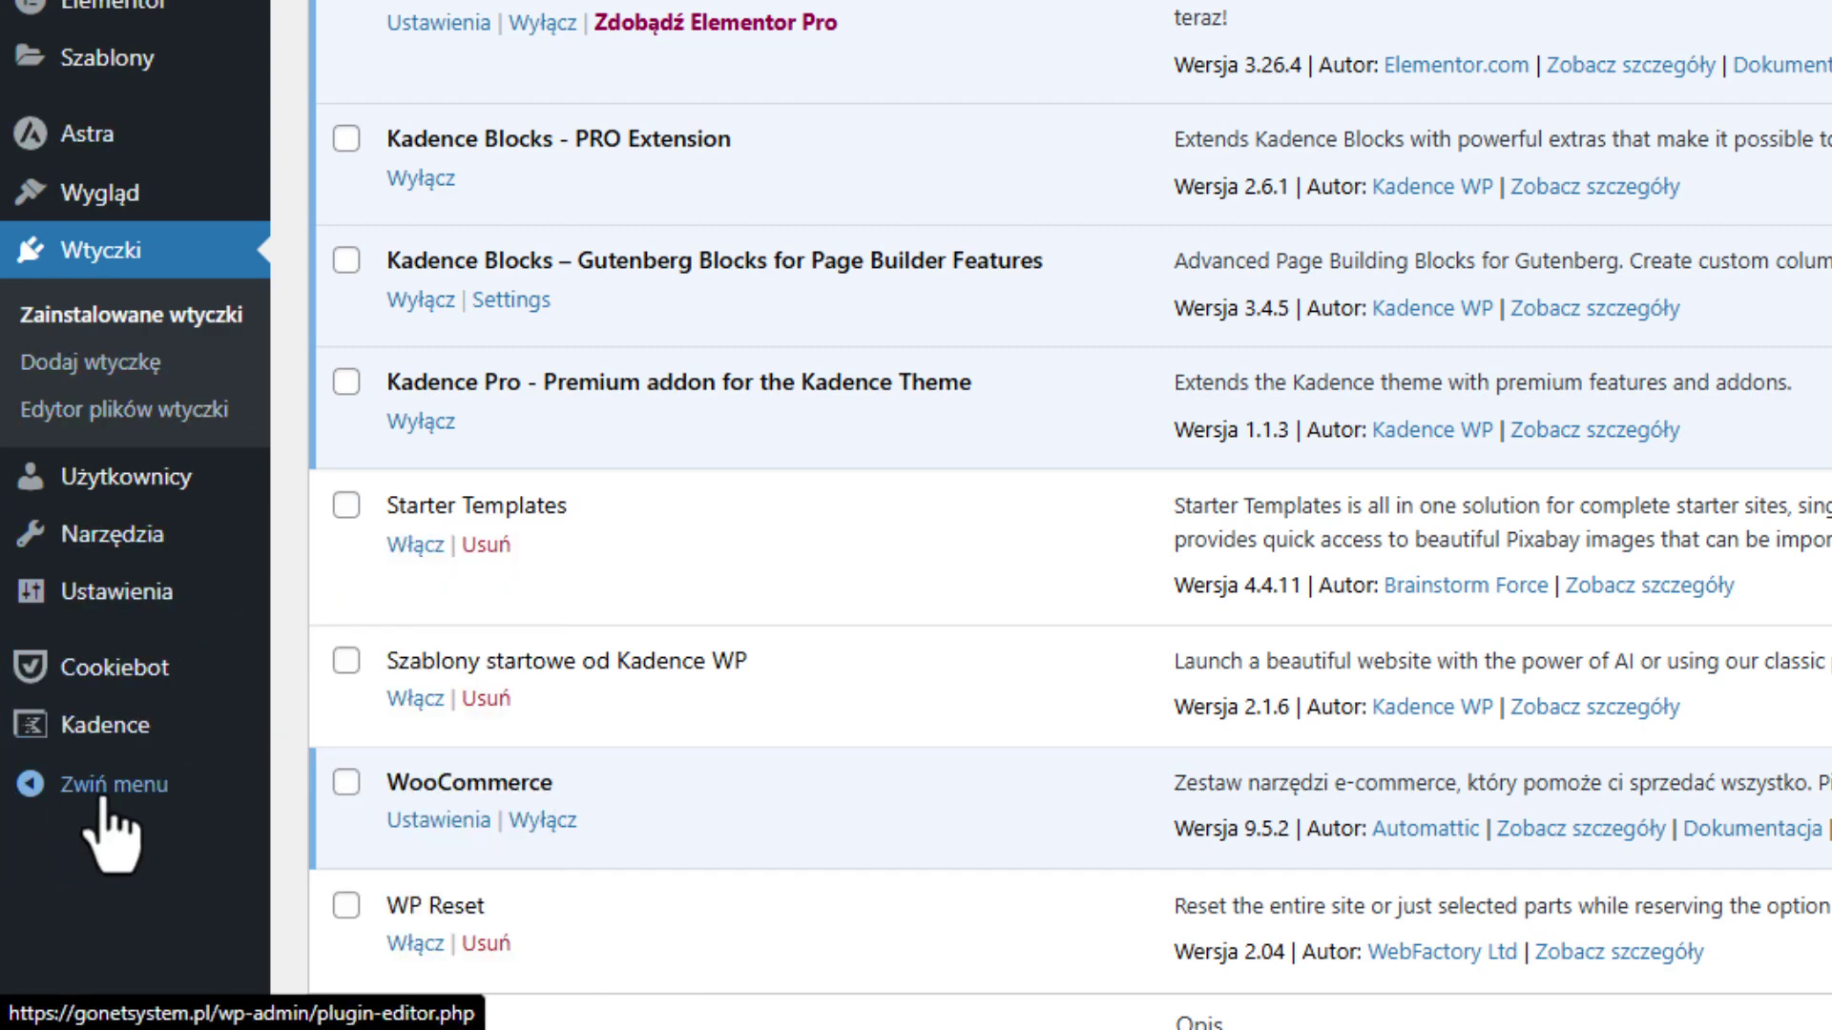
# Connect the plugin to the existing Cookiebot account by copying the domain group ID from the Cookiebot admin site into the plugin settings.
pyautogui.click(116, 695)
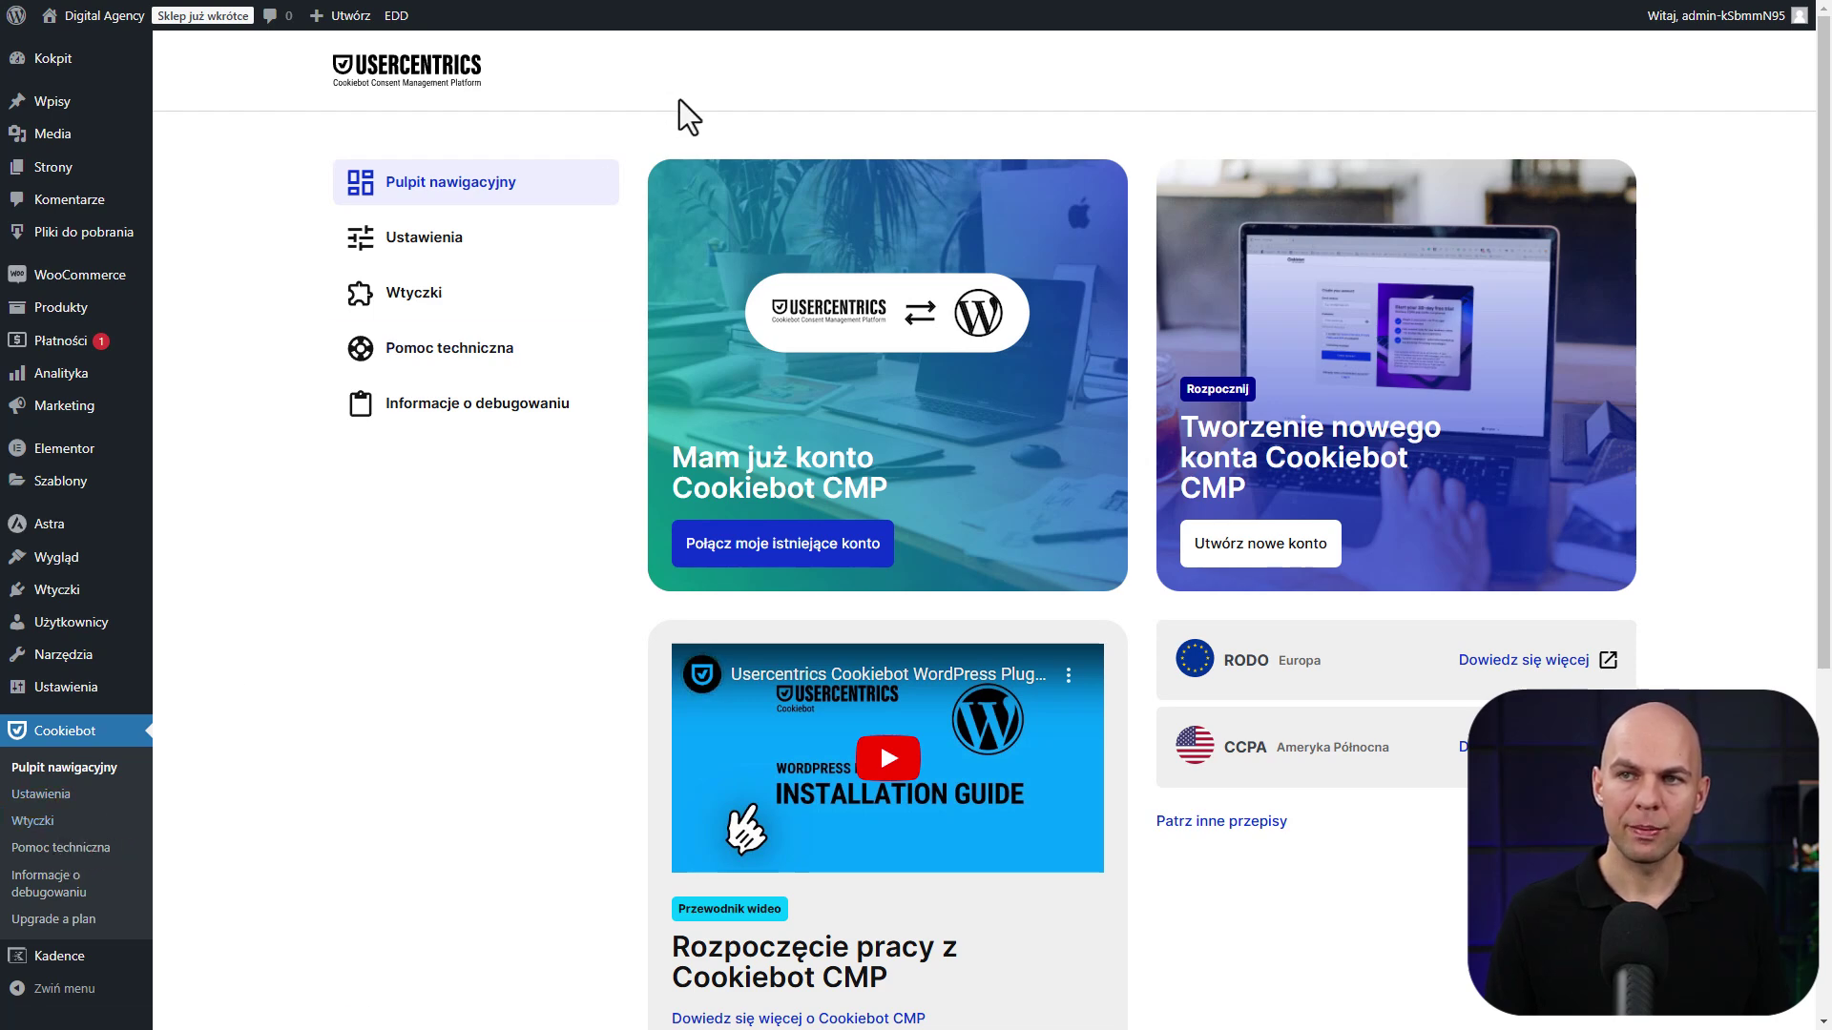
pyautogui.click(773, 549)
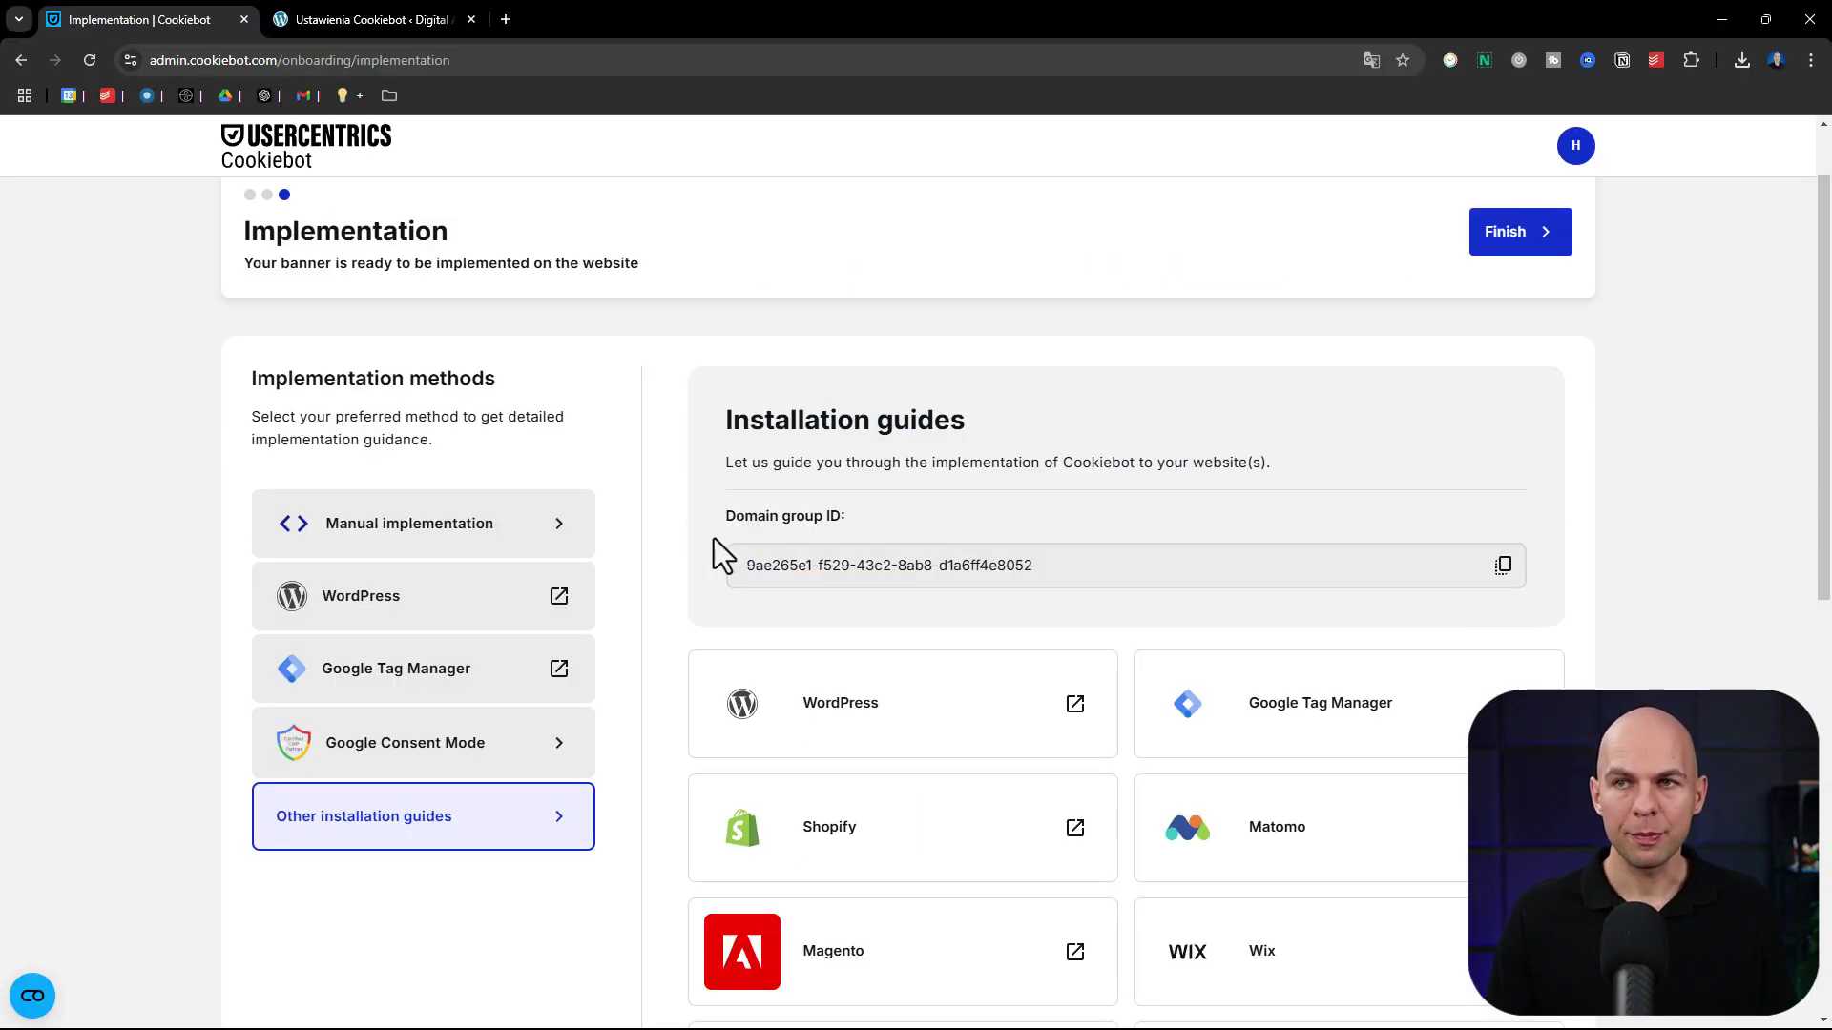
pyautogui.click(1506, 571)
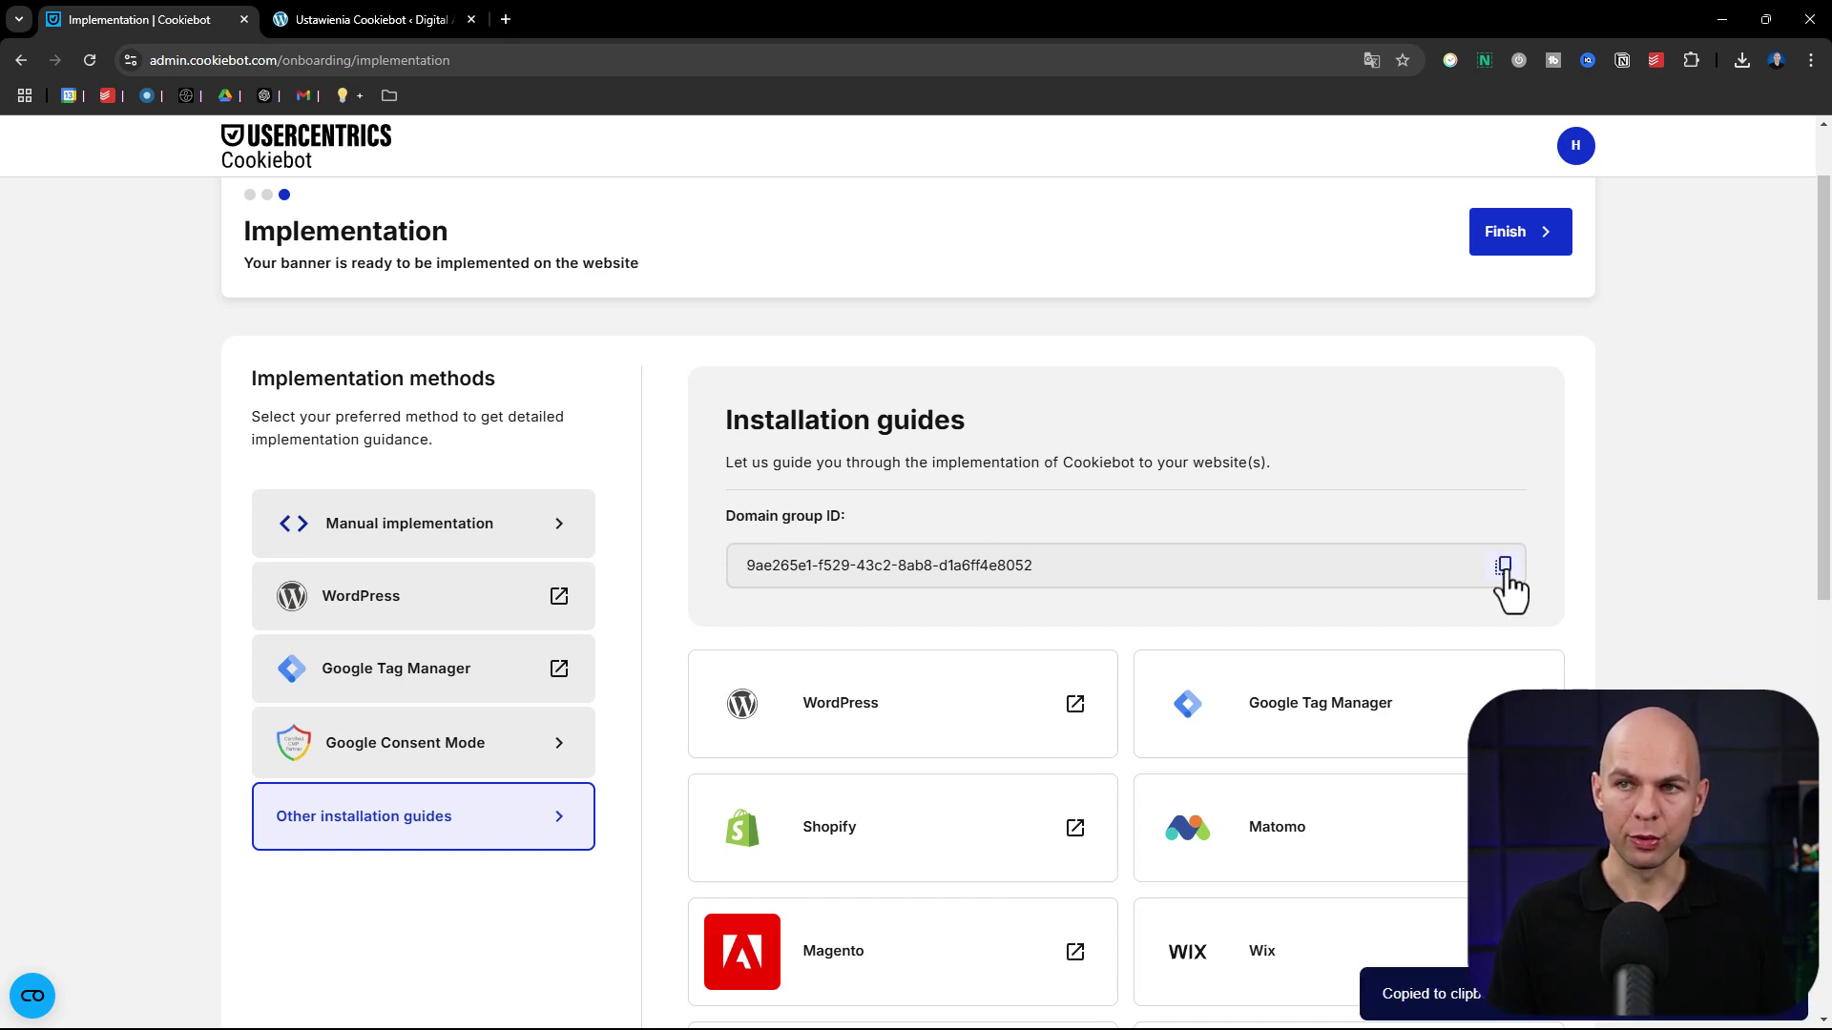
pyautogui.click(392, 21)
pyautogui.scroll(-4, 1279, 661)
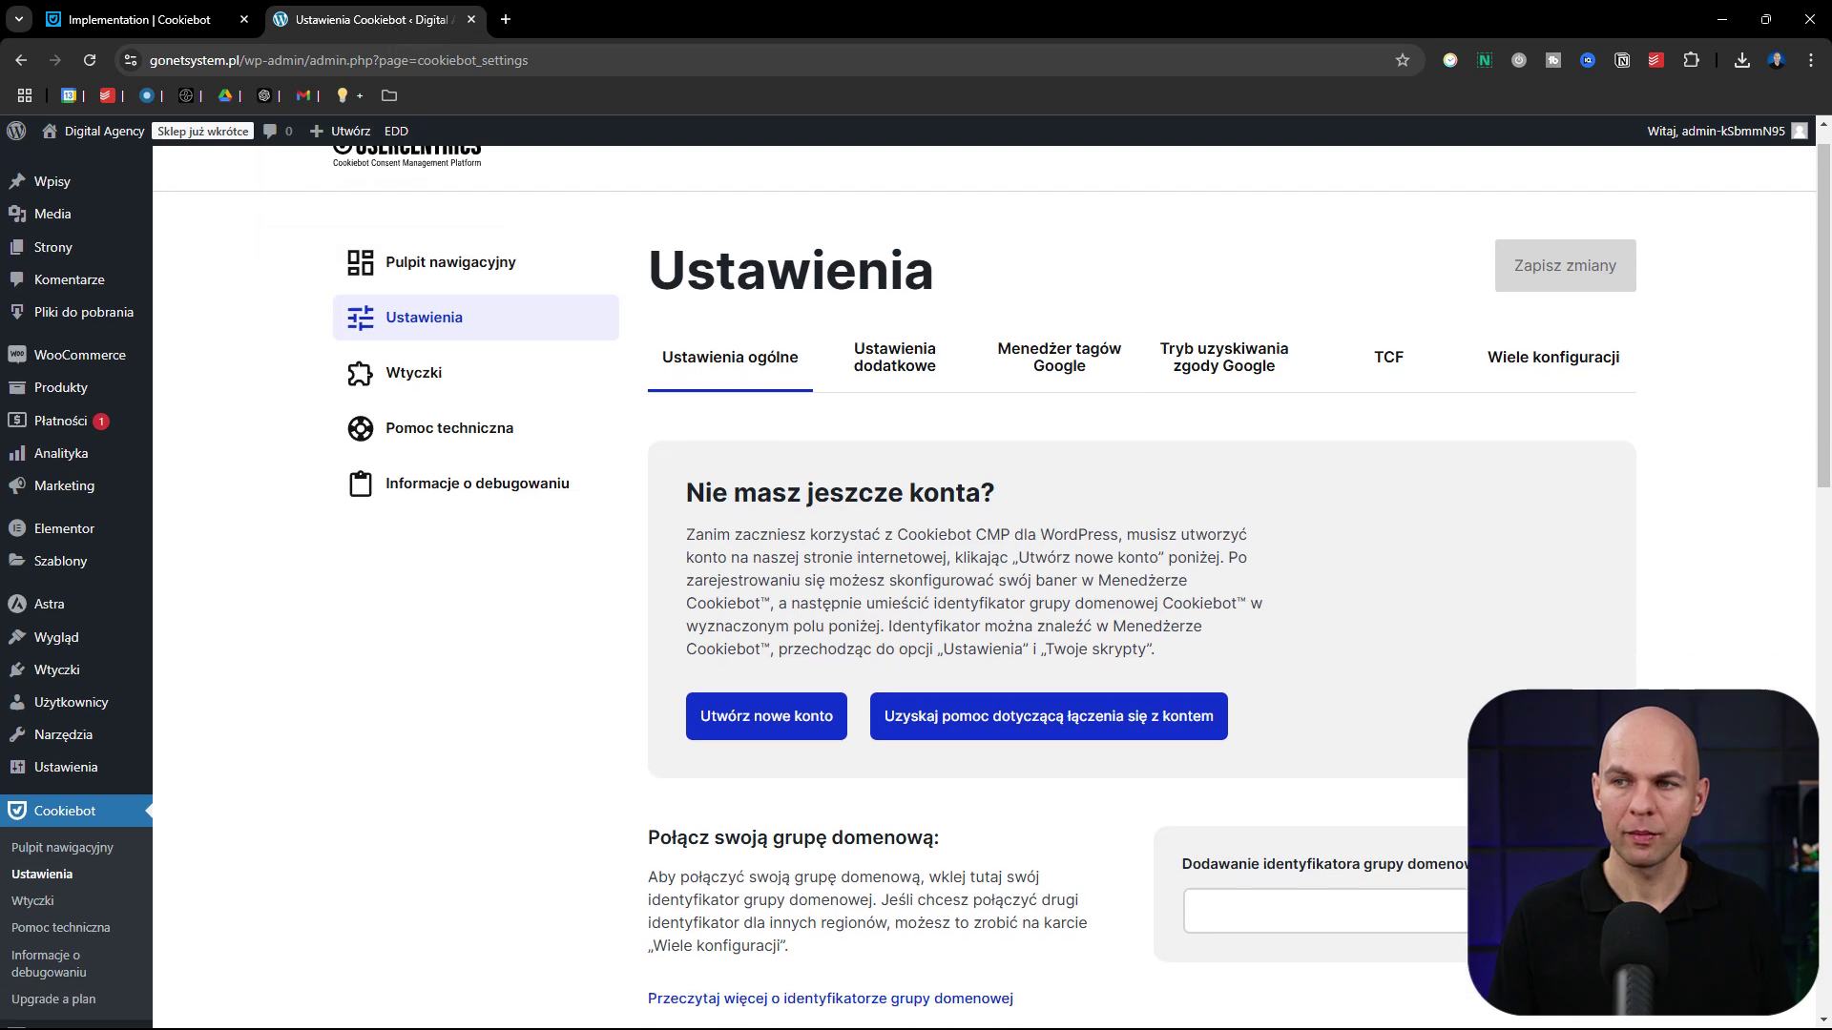
pyautogui.click(1280, 661)
pyautogui.hotkey('ctrl', 'v')
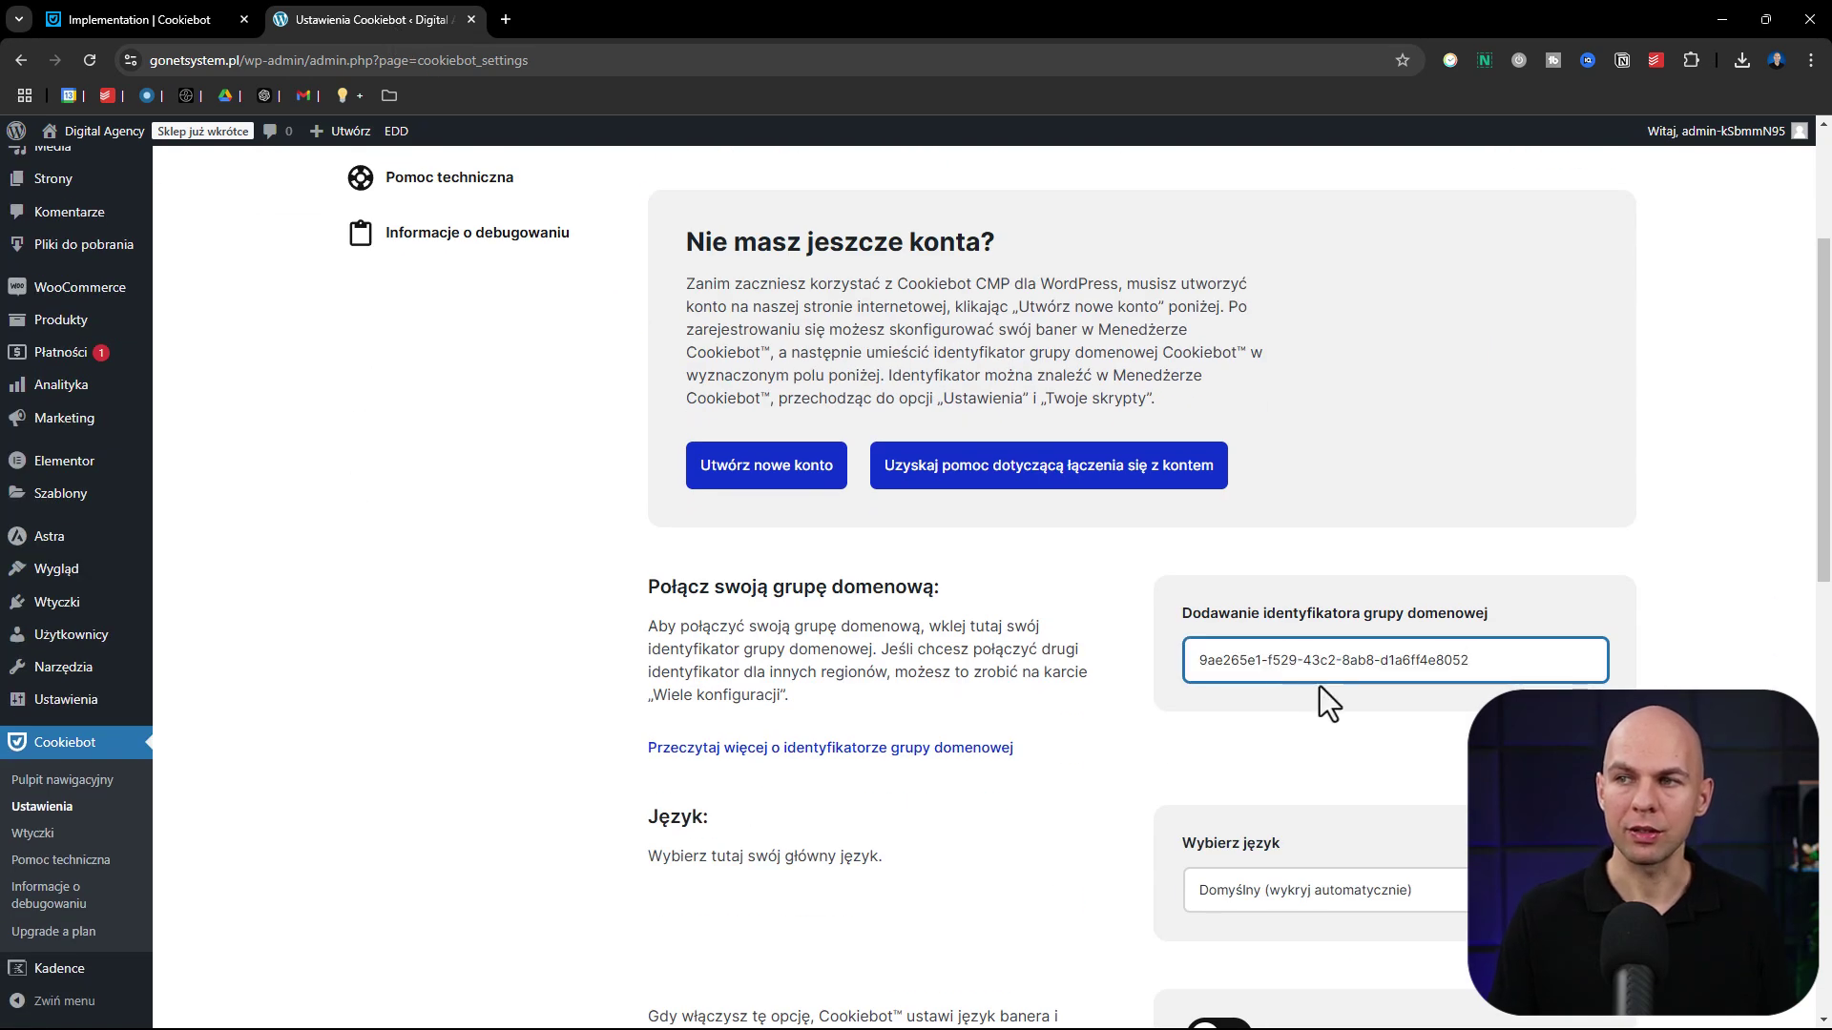
# Set the plugin's cookie-blocking mode to automatic and save the general settings.
pyautogui.scroll(-2, 1189, 578)
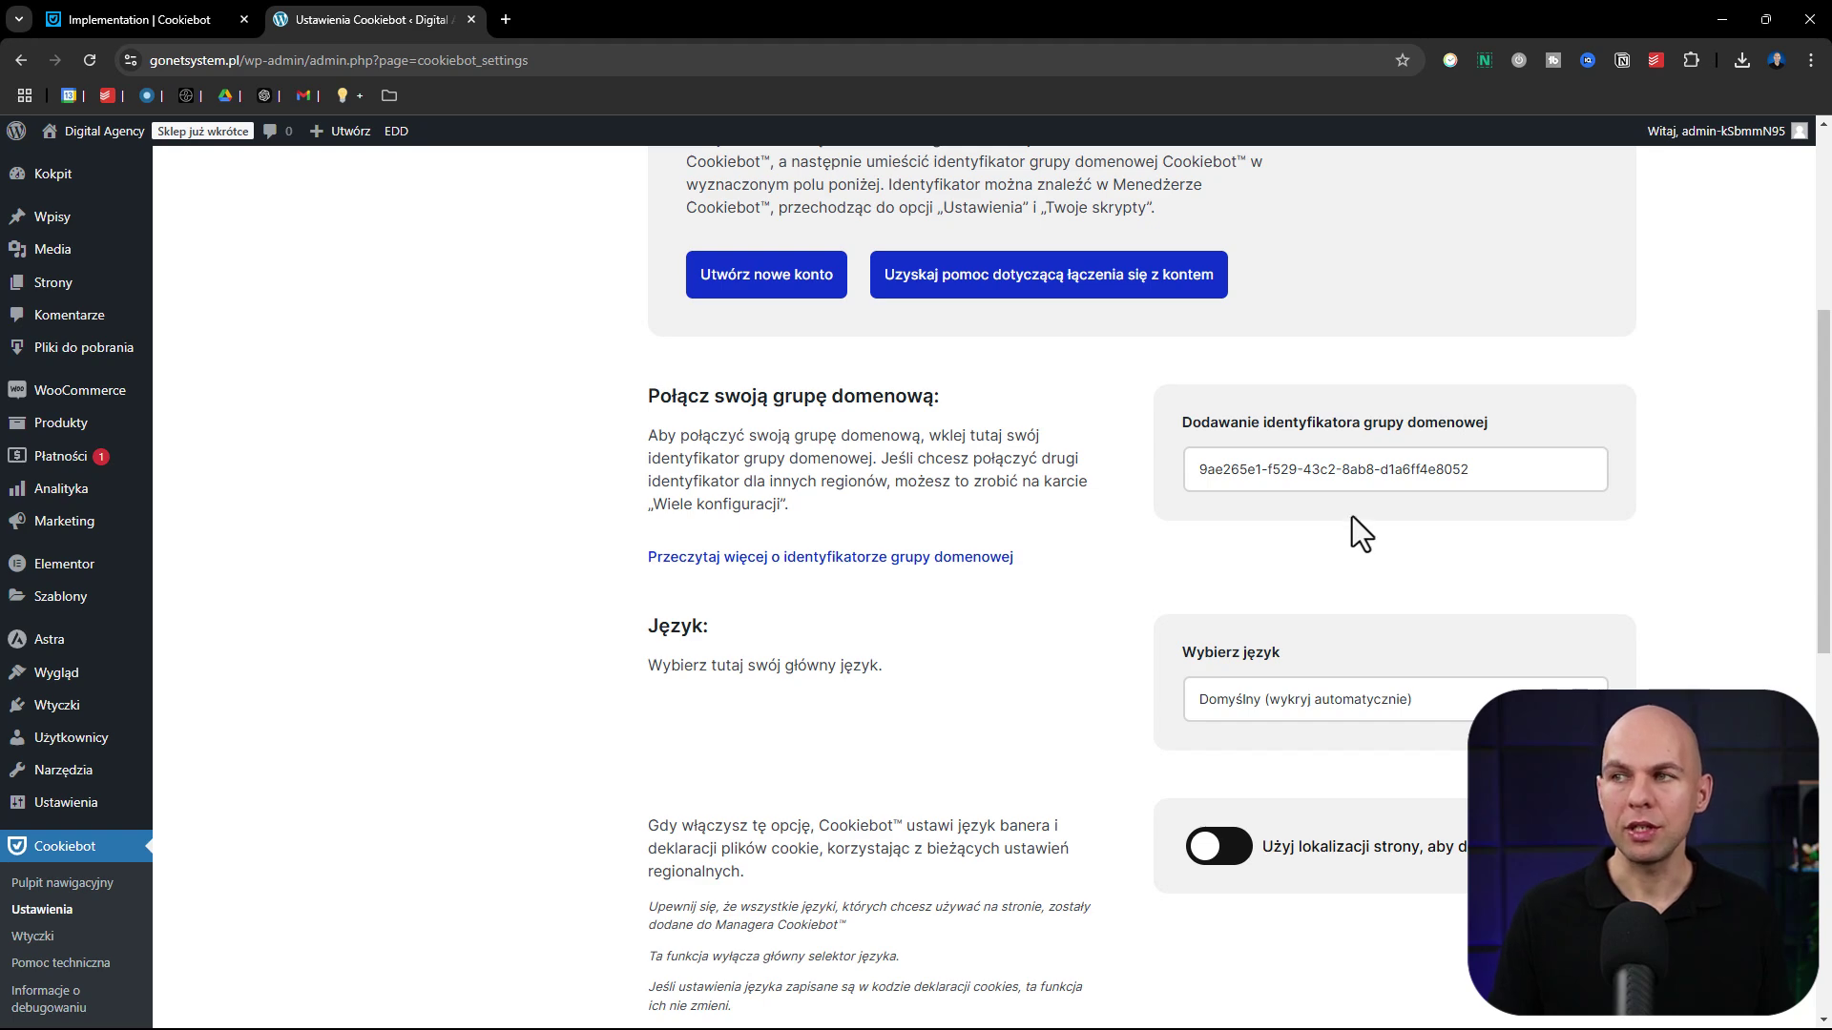
pyautogui.scroll(-2, 1353, 517)
pyautogui.scroll(-5, 1353, 514)
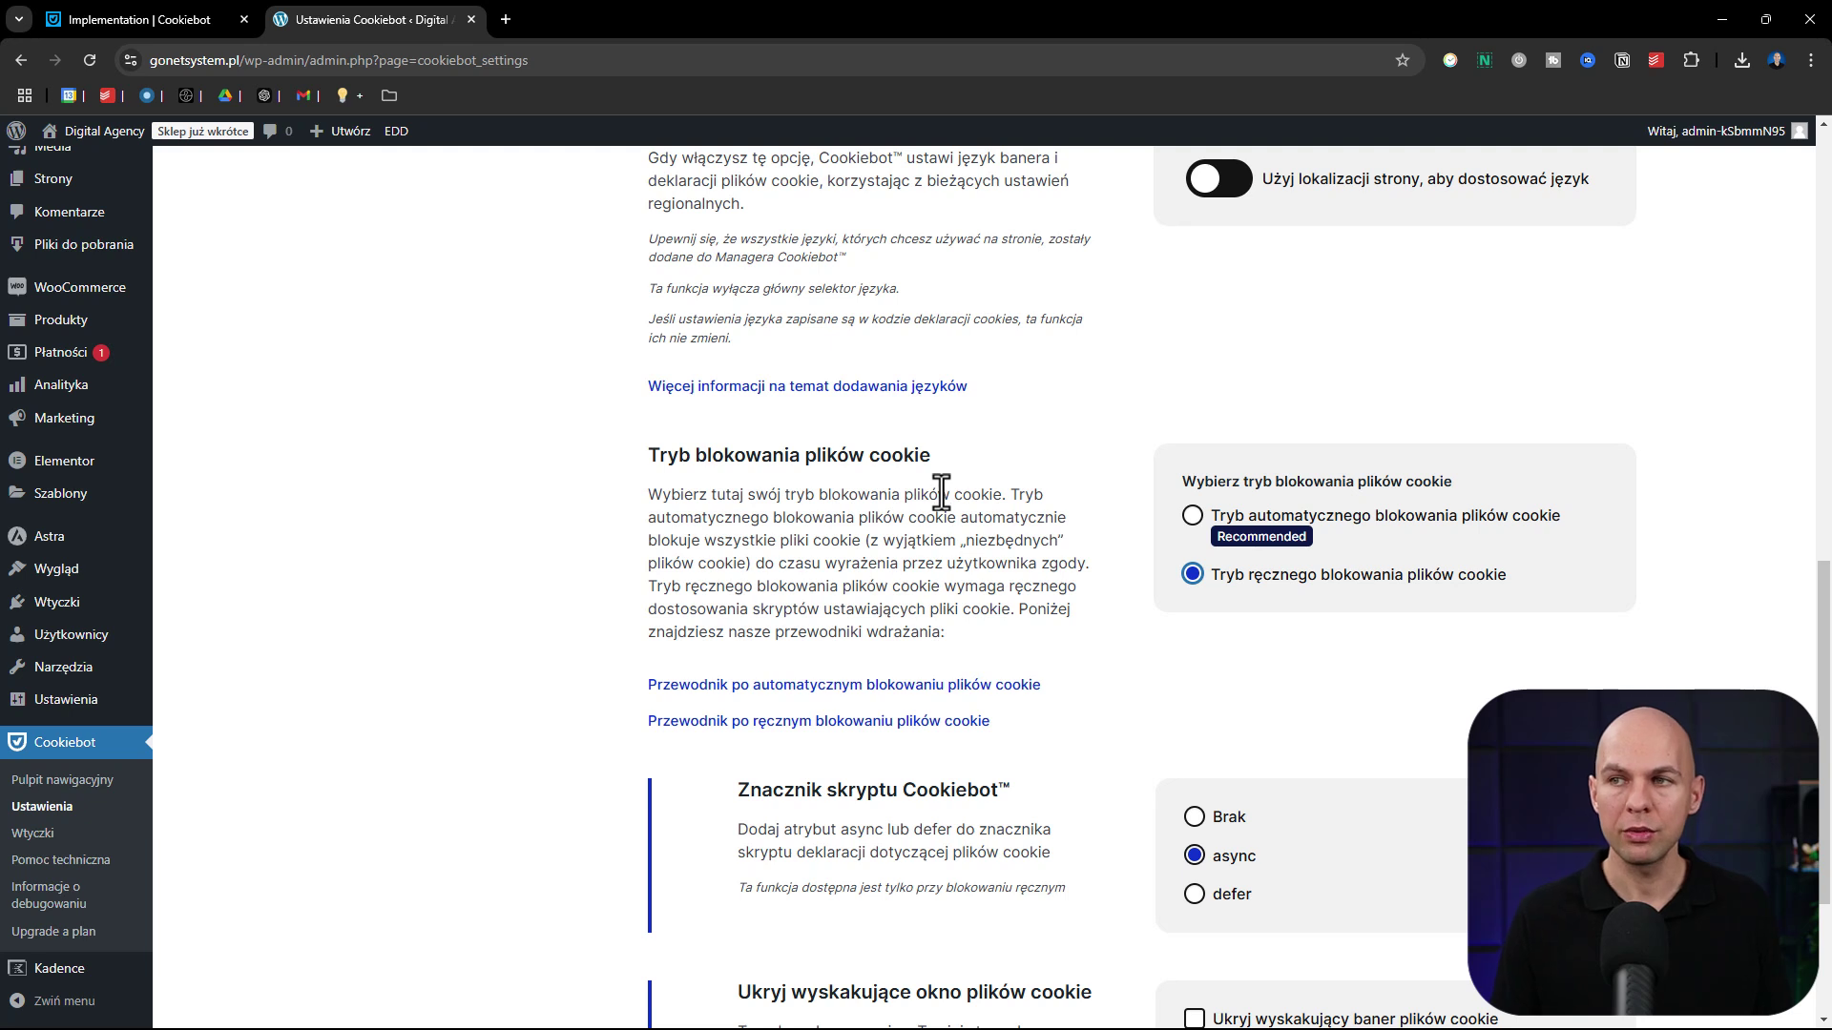
pyautogui.click(1194, 517)
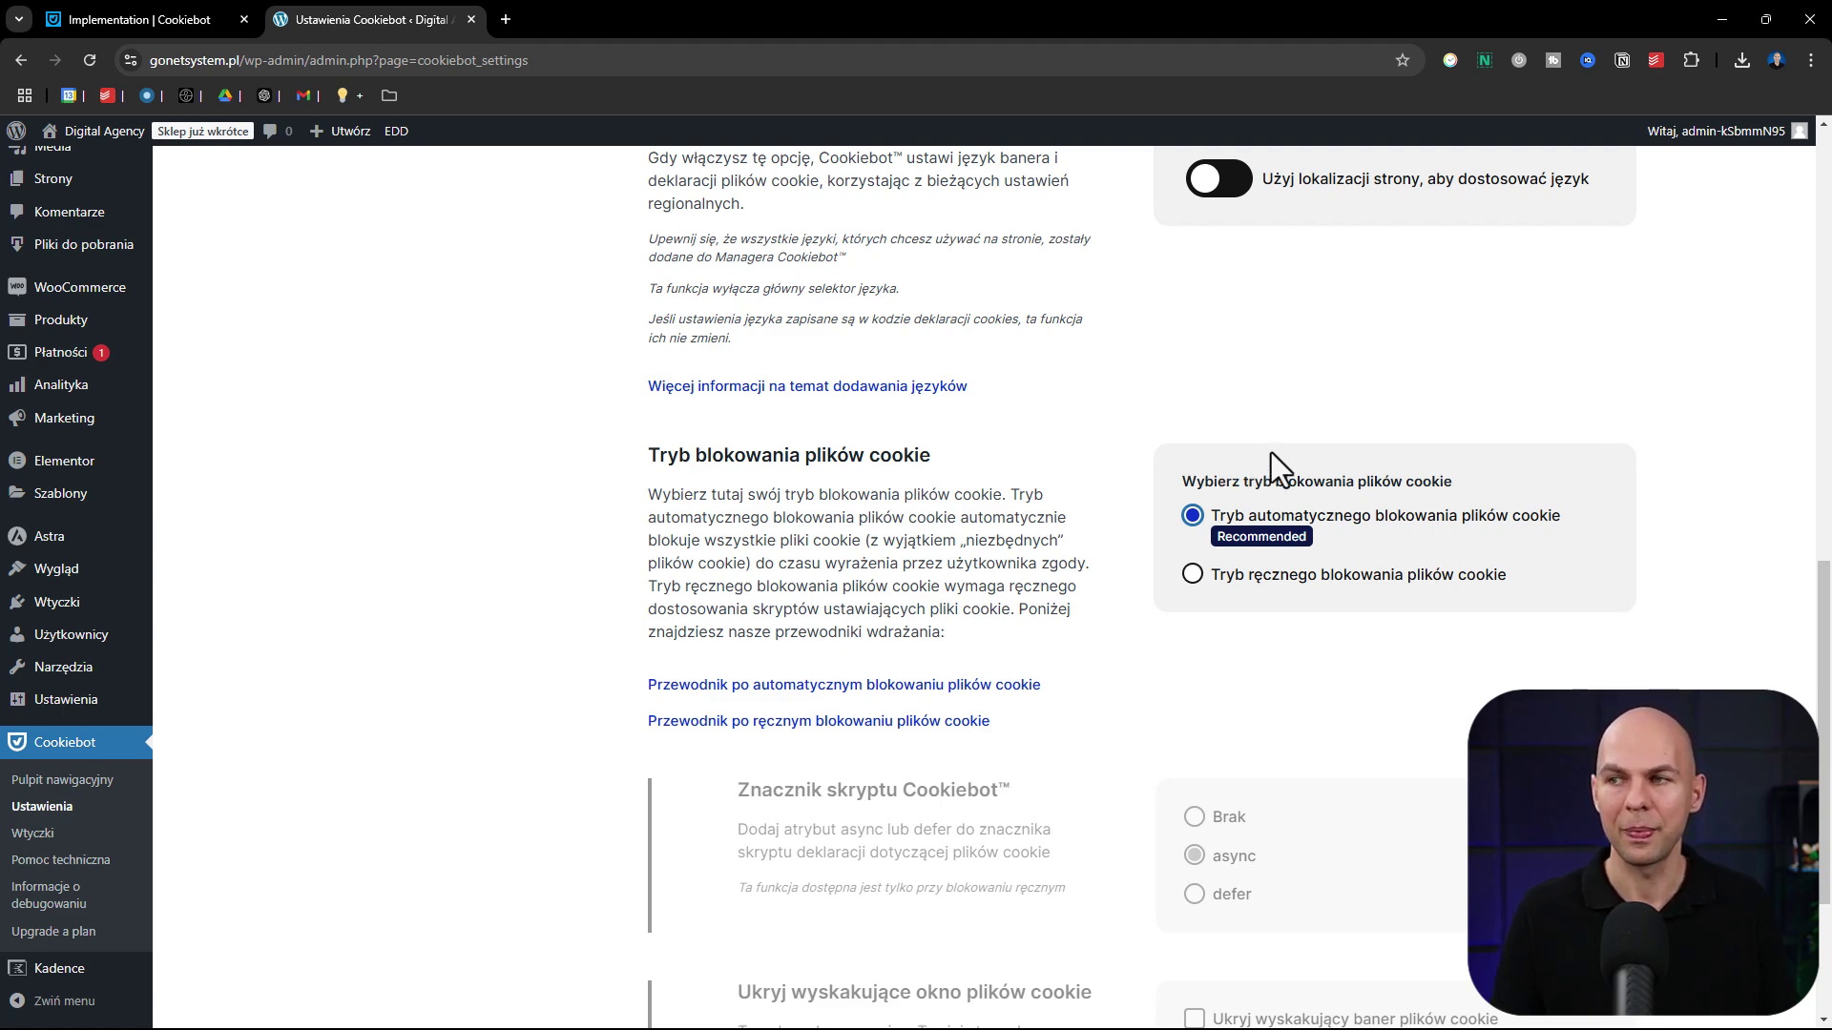
pyautogui.scroll(-3, 1271, 453)
pyautogui.scroll(10, 1326, 605)
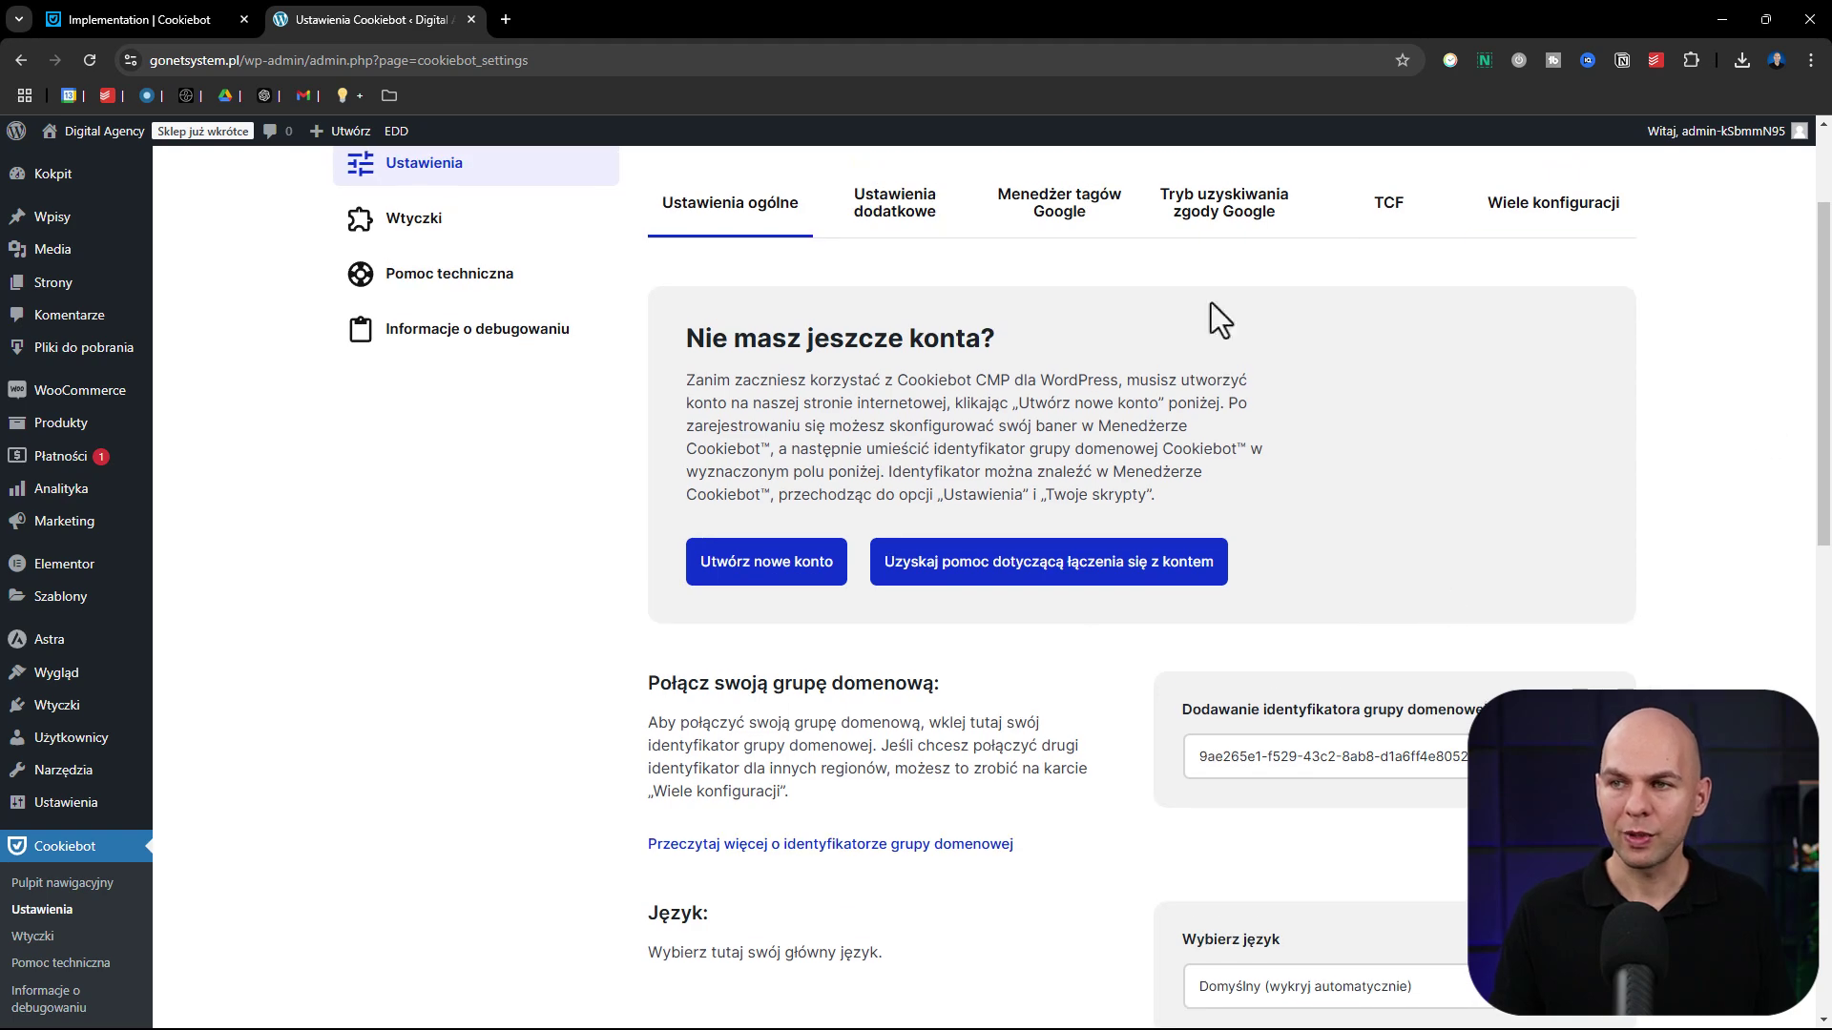
pyautogui.scroll(-1, 1079, 708)
pyautogui.scroll(3, 1080, 708)
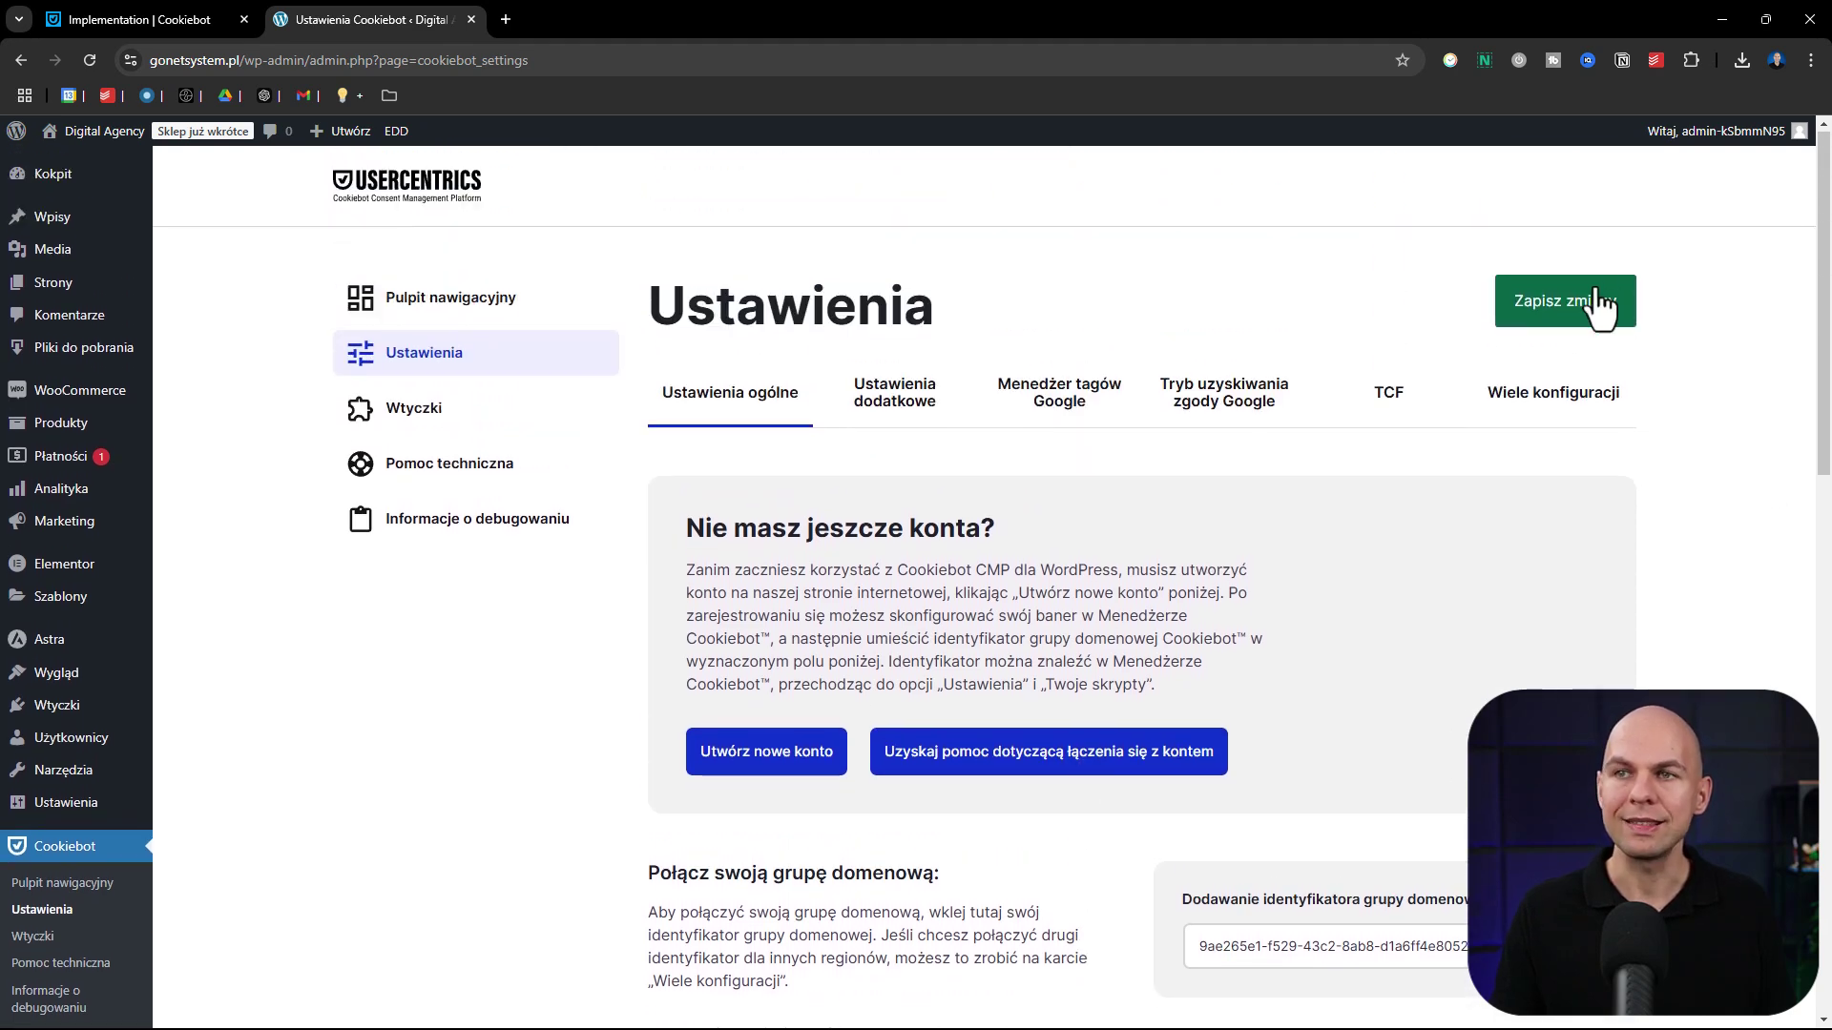
pyautogui.click(1591, 315)
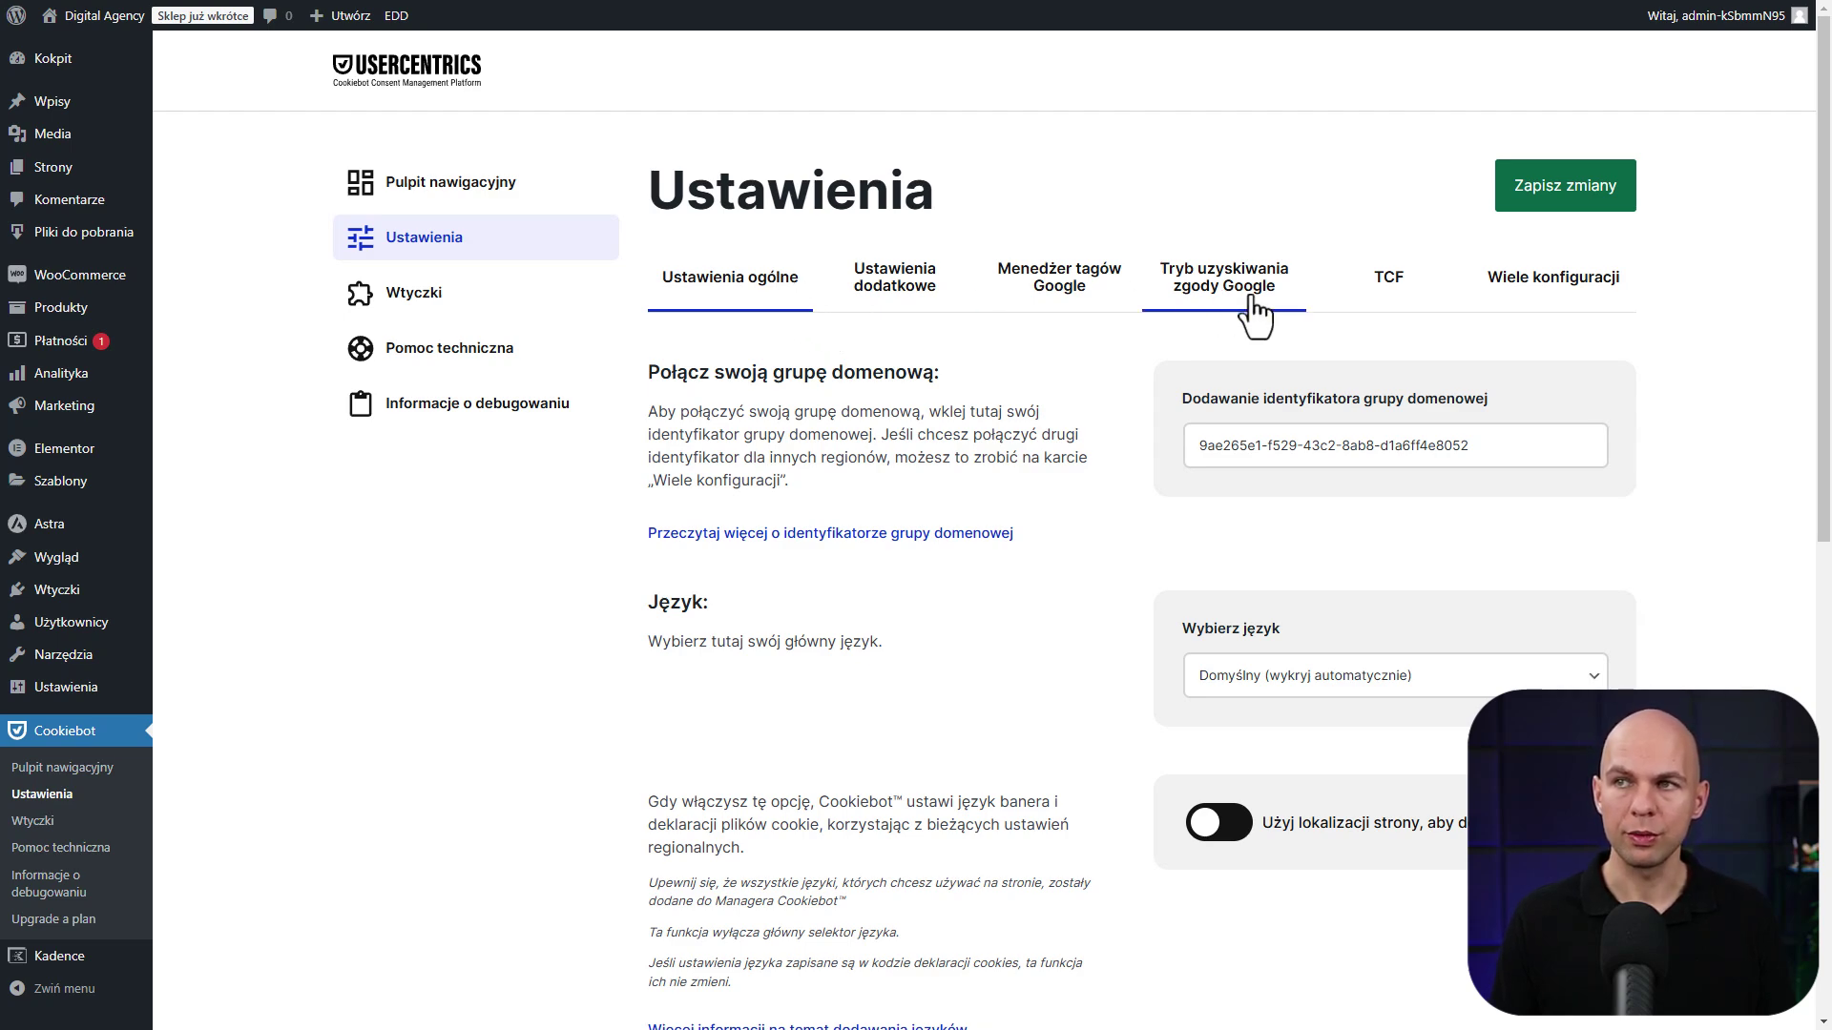
# Review the Google Consent Mode settings in the Cookiebot plugin, including the URL passthrough option.
pyautogui.click(1224, 279)
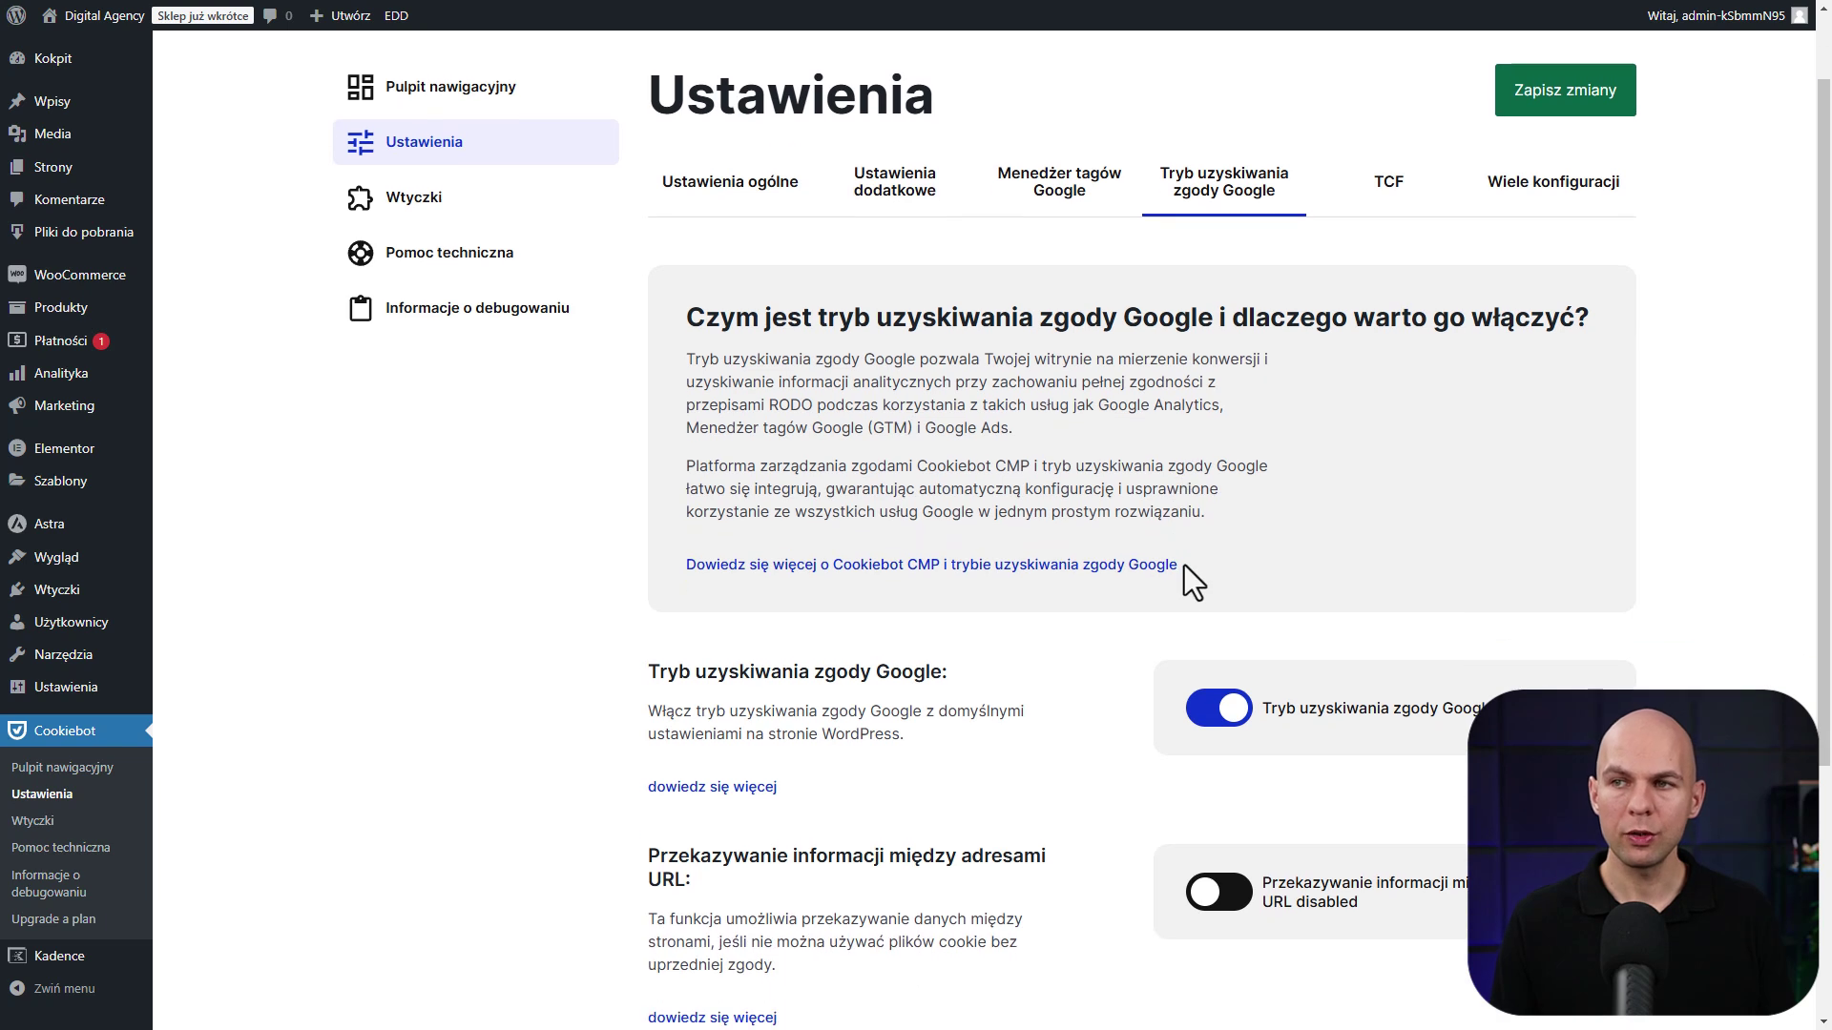
pyautogui.scroll(-2, 1183, 573)
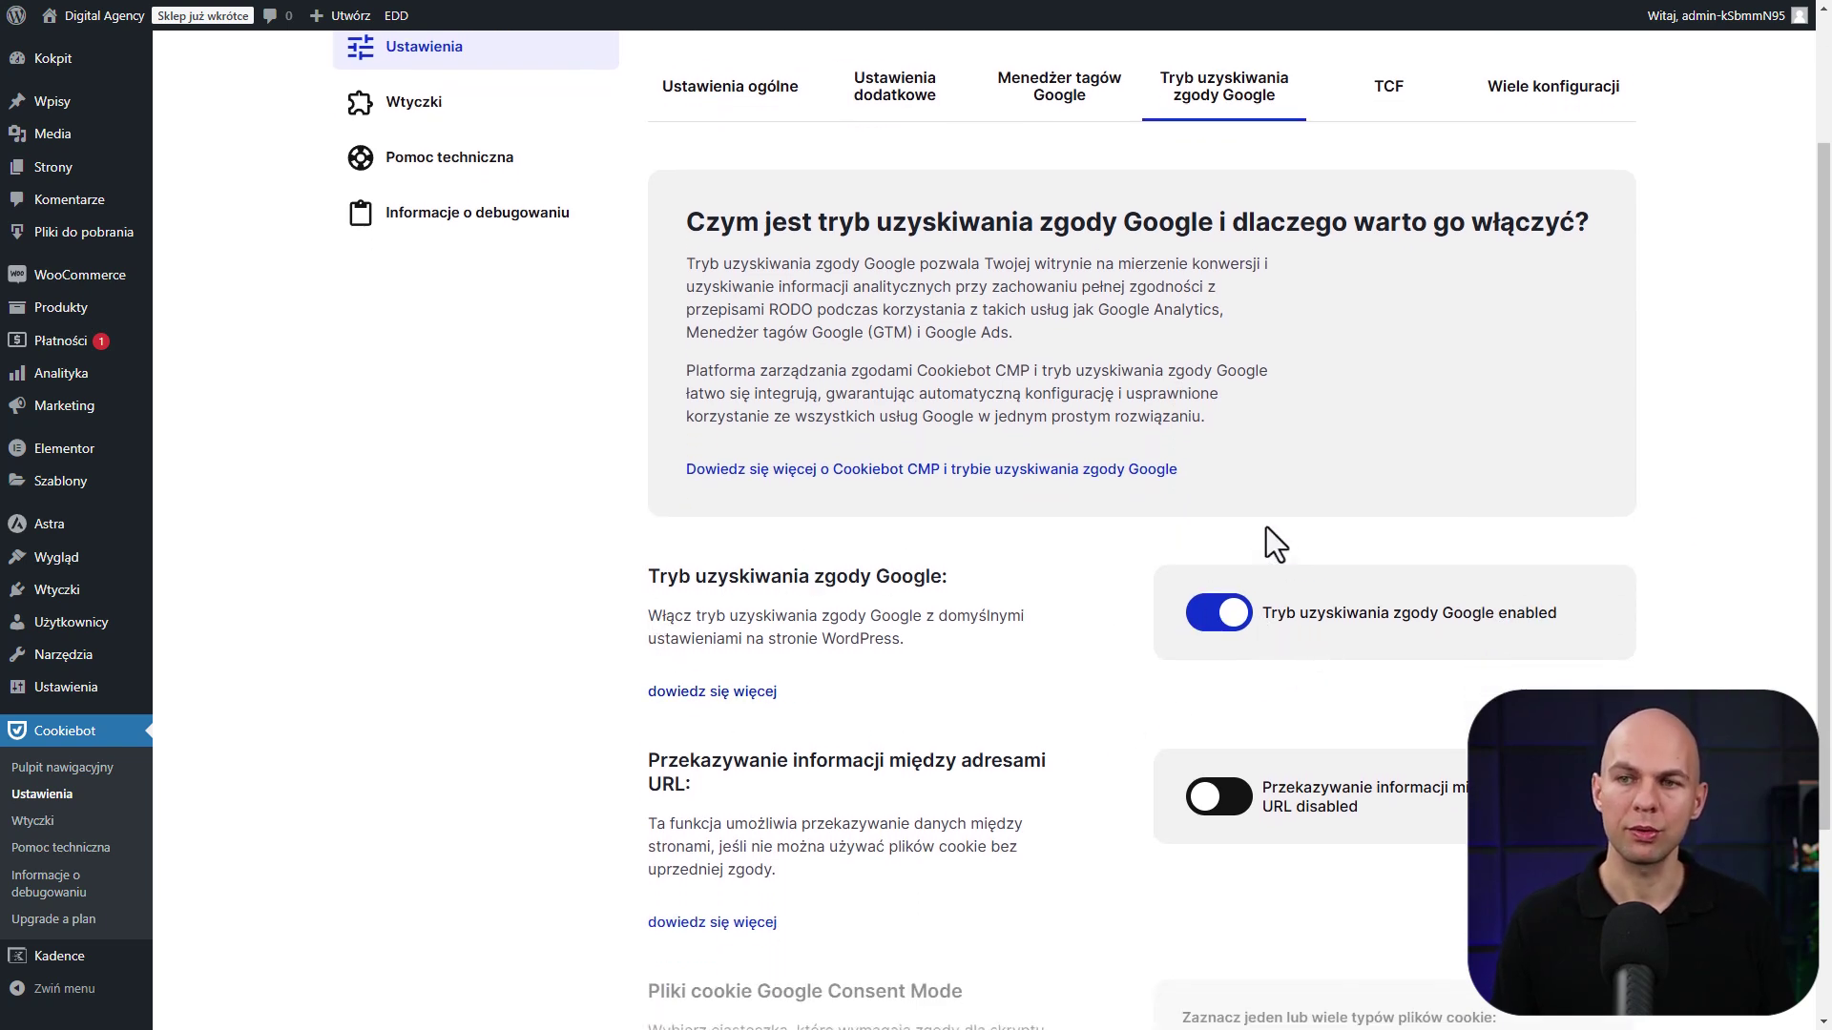
pyautogui.scroll(2, 1200, 548)
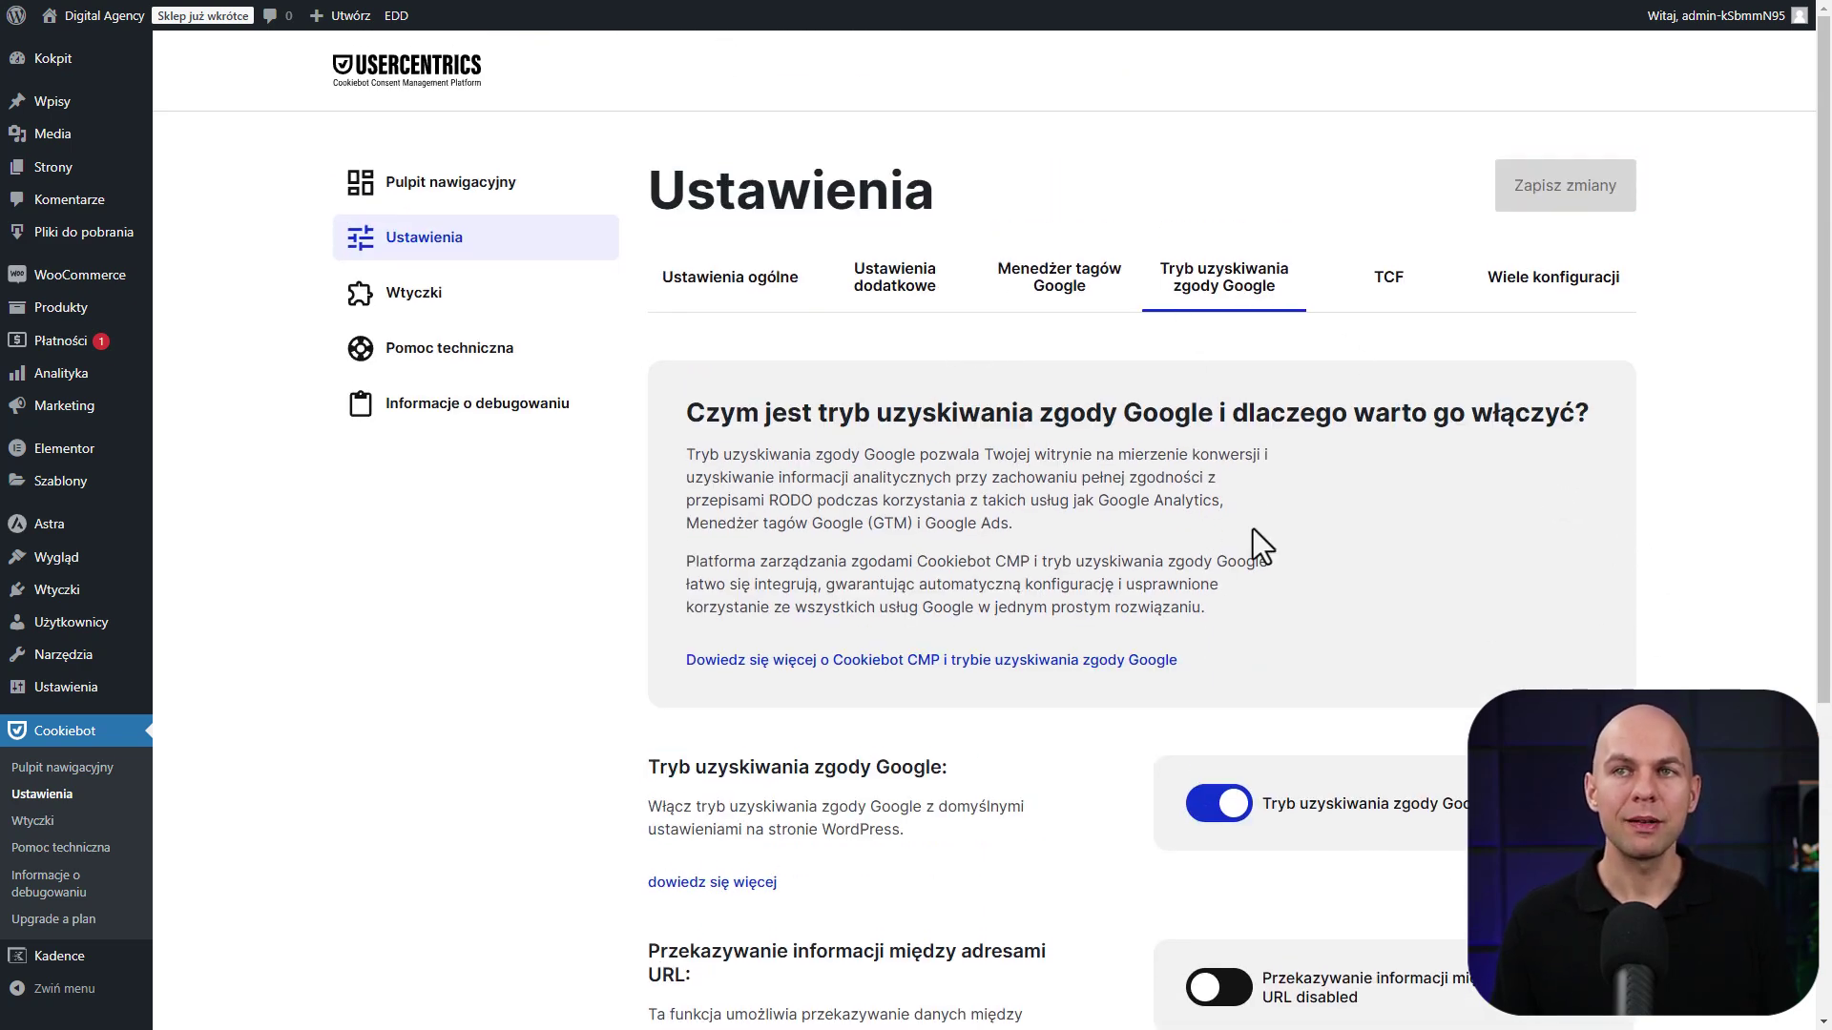
# Open gonetsystem.pl in an incognito window and inspect the consent banner's consent, details and about-cookies sections.
pyautogui.click(458, 196)
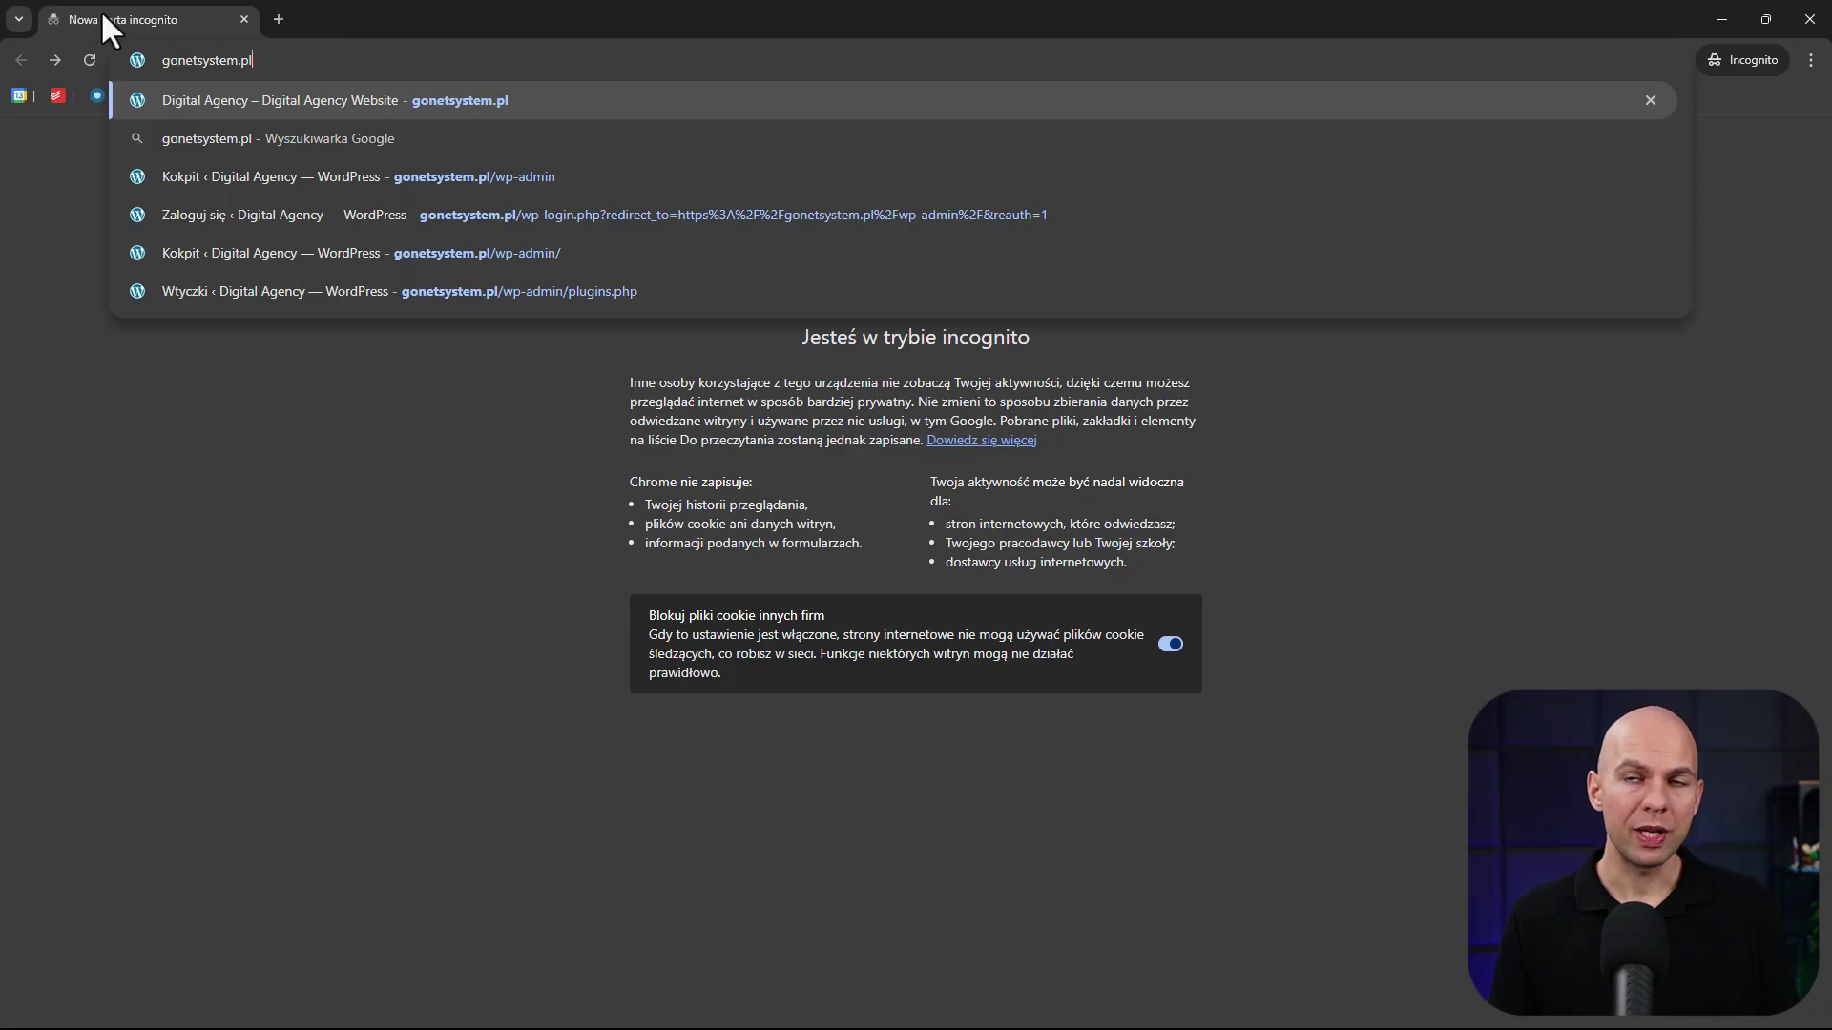
pyautogui.press('Return')
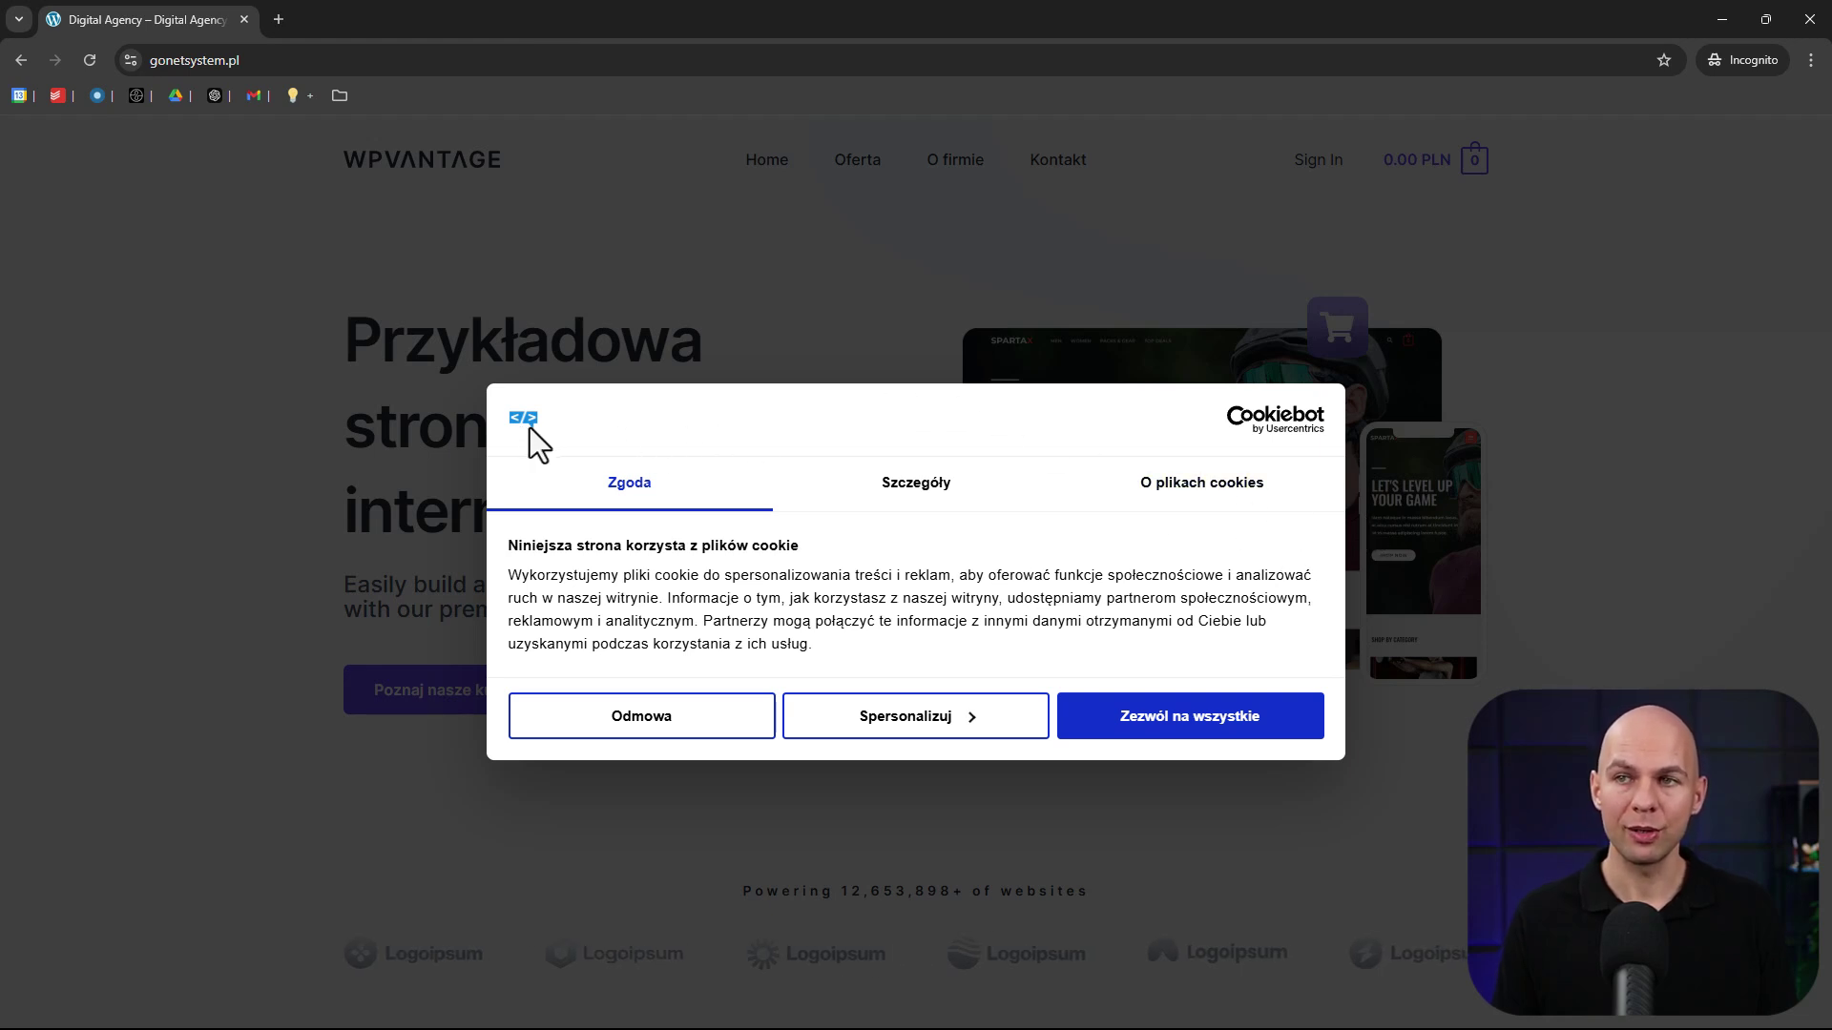
pyautogui.click(918, 491)
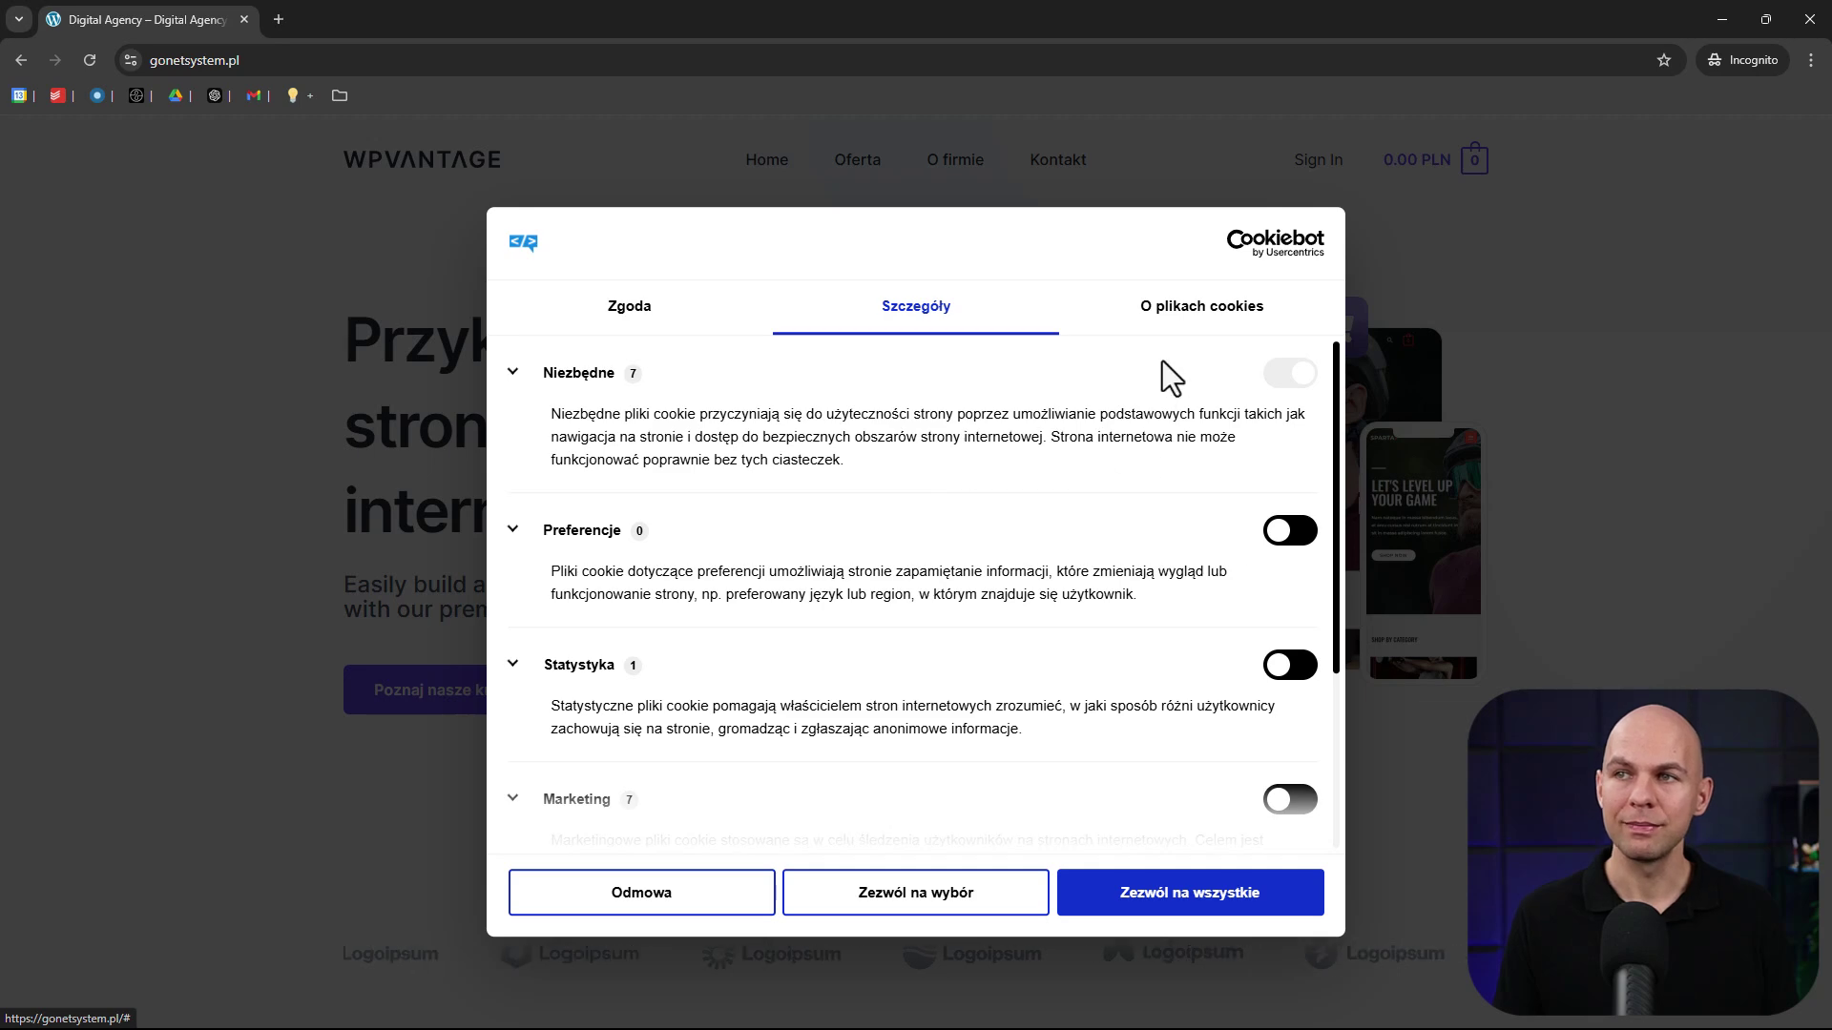
pyautogui.click(1179, 313)
pyautogui.click(694, 381)
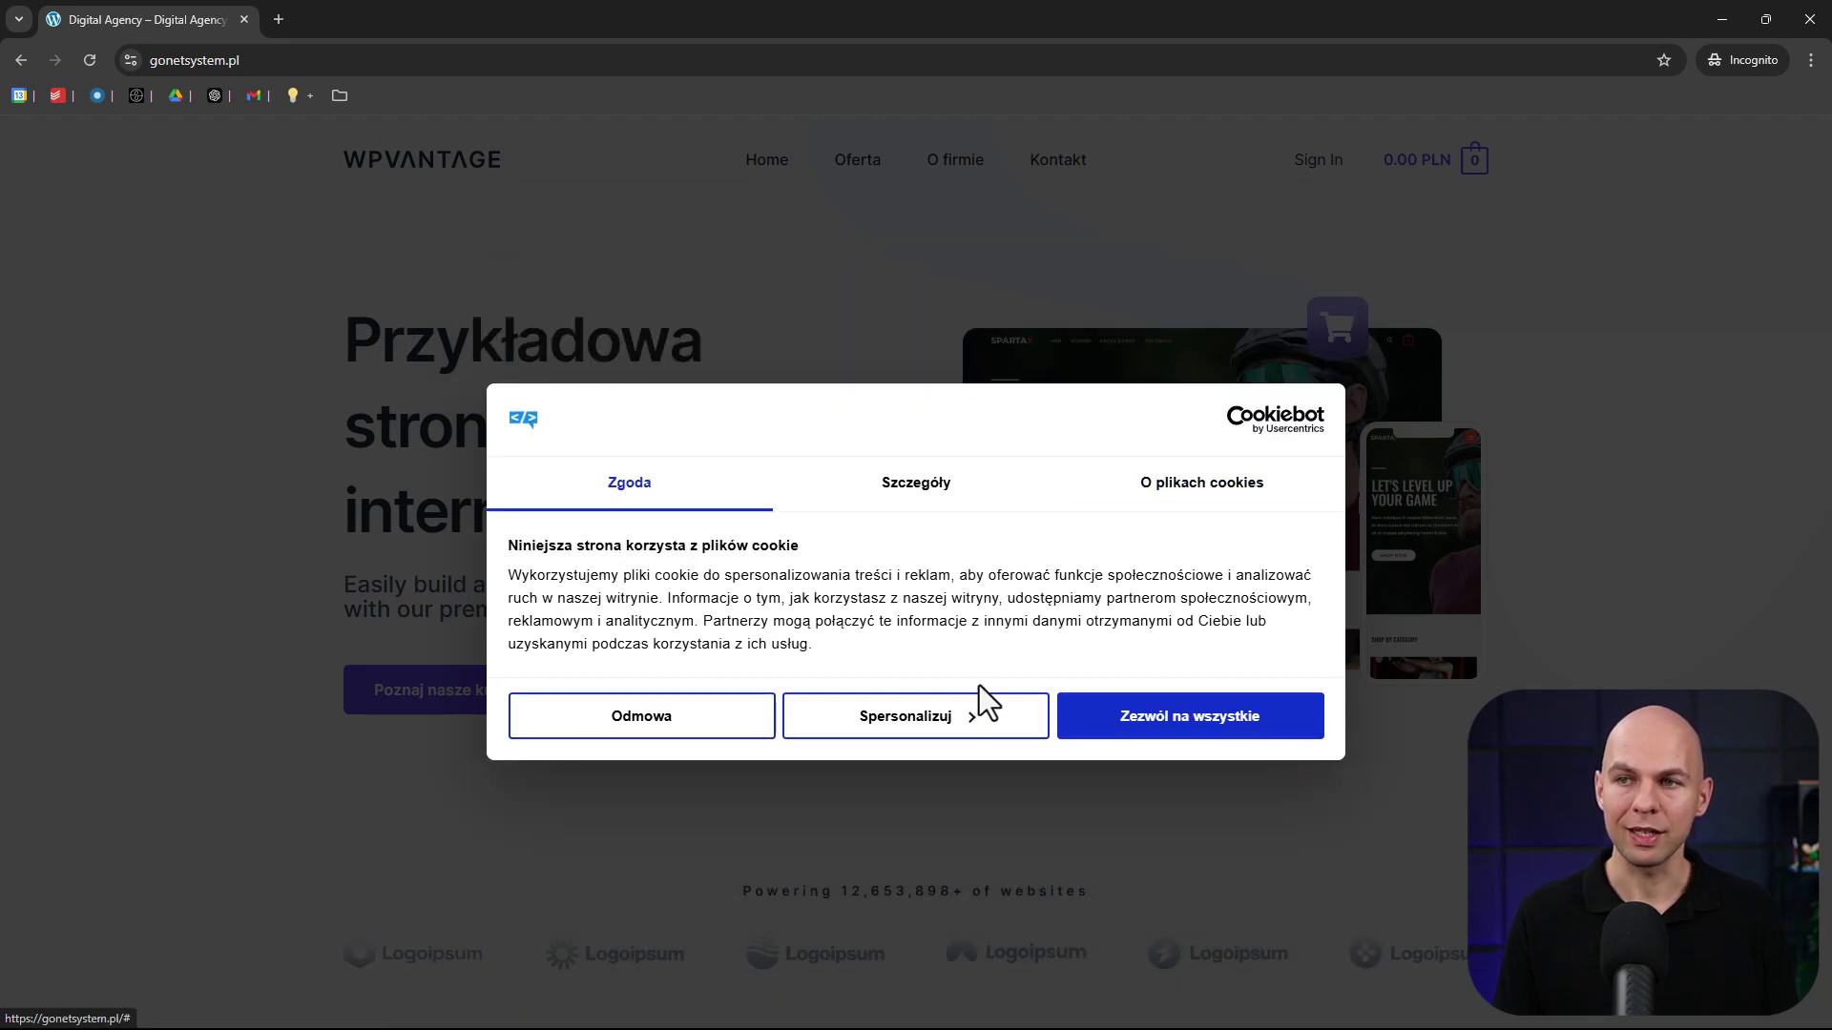
# Personalize the consent by enabling preference and statistics cookies, then allow all cookies.
pyautogui.click(986, 708)
pyautogui.click(1296, 536)
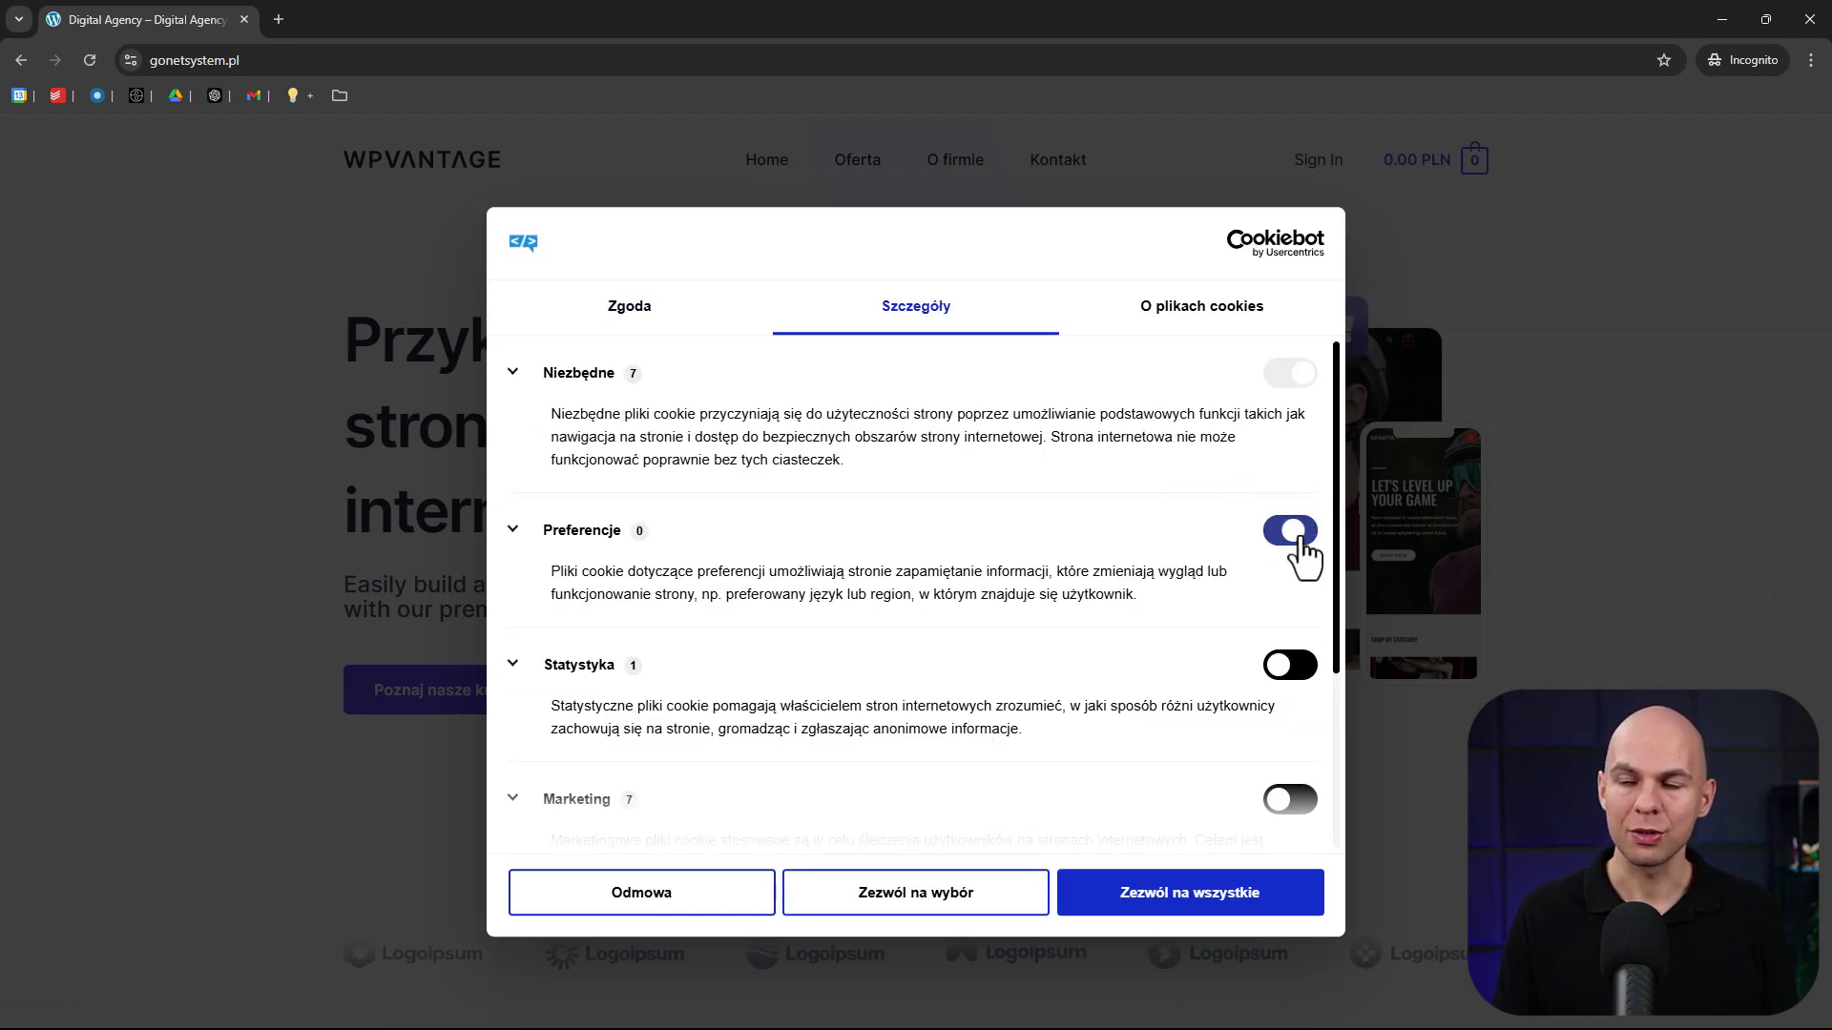
pyautogui.click(1297, 671)
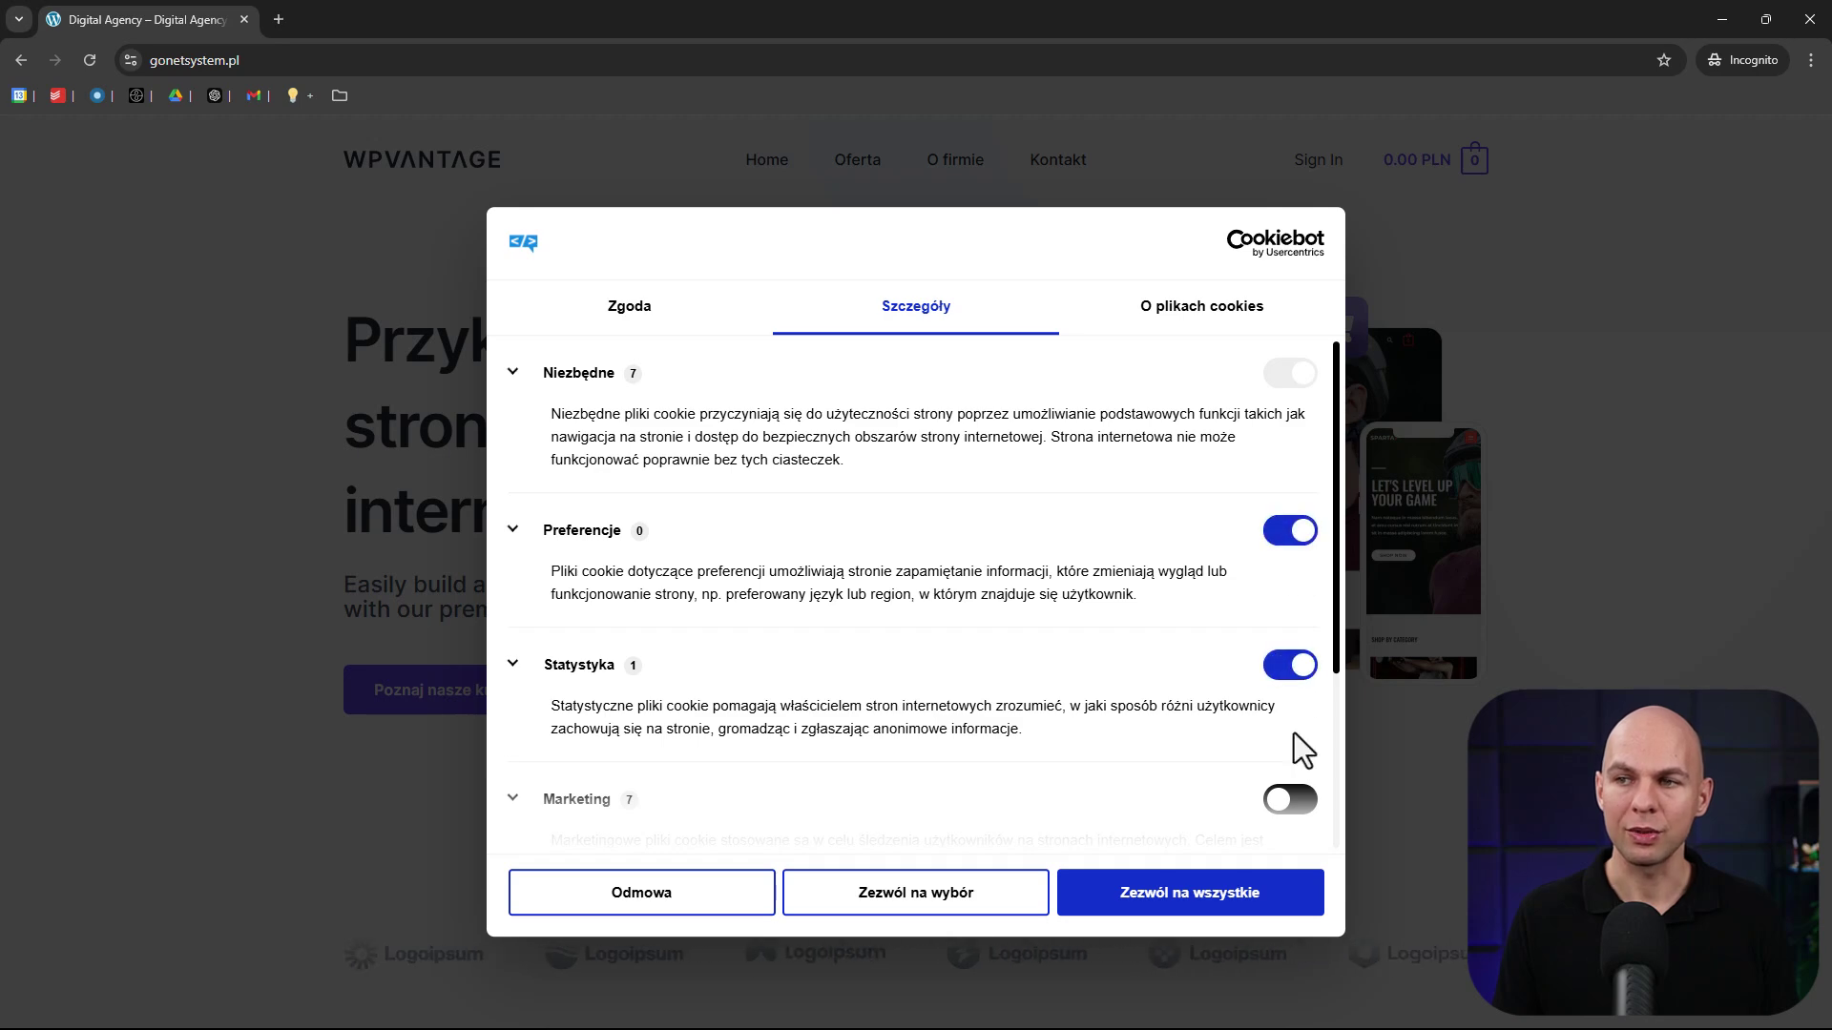
pyautogui.click(1219, 905)
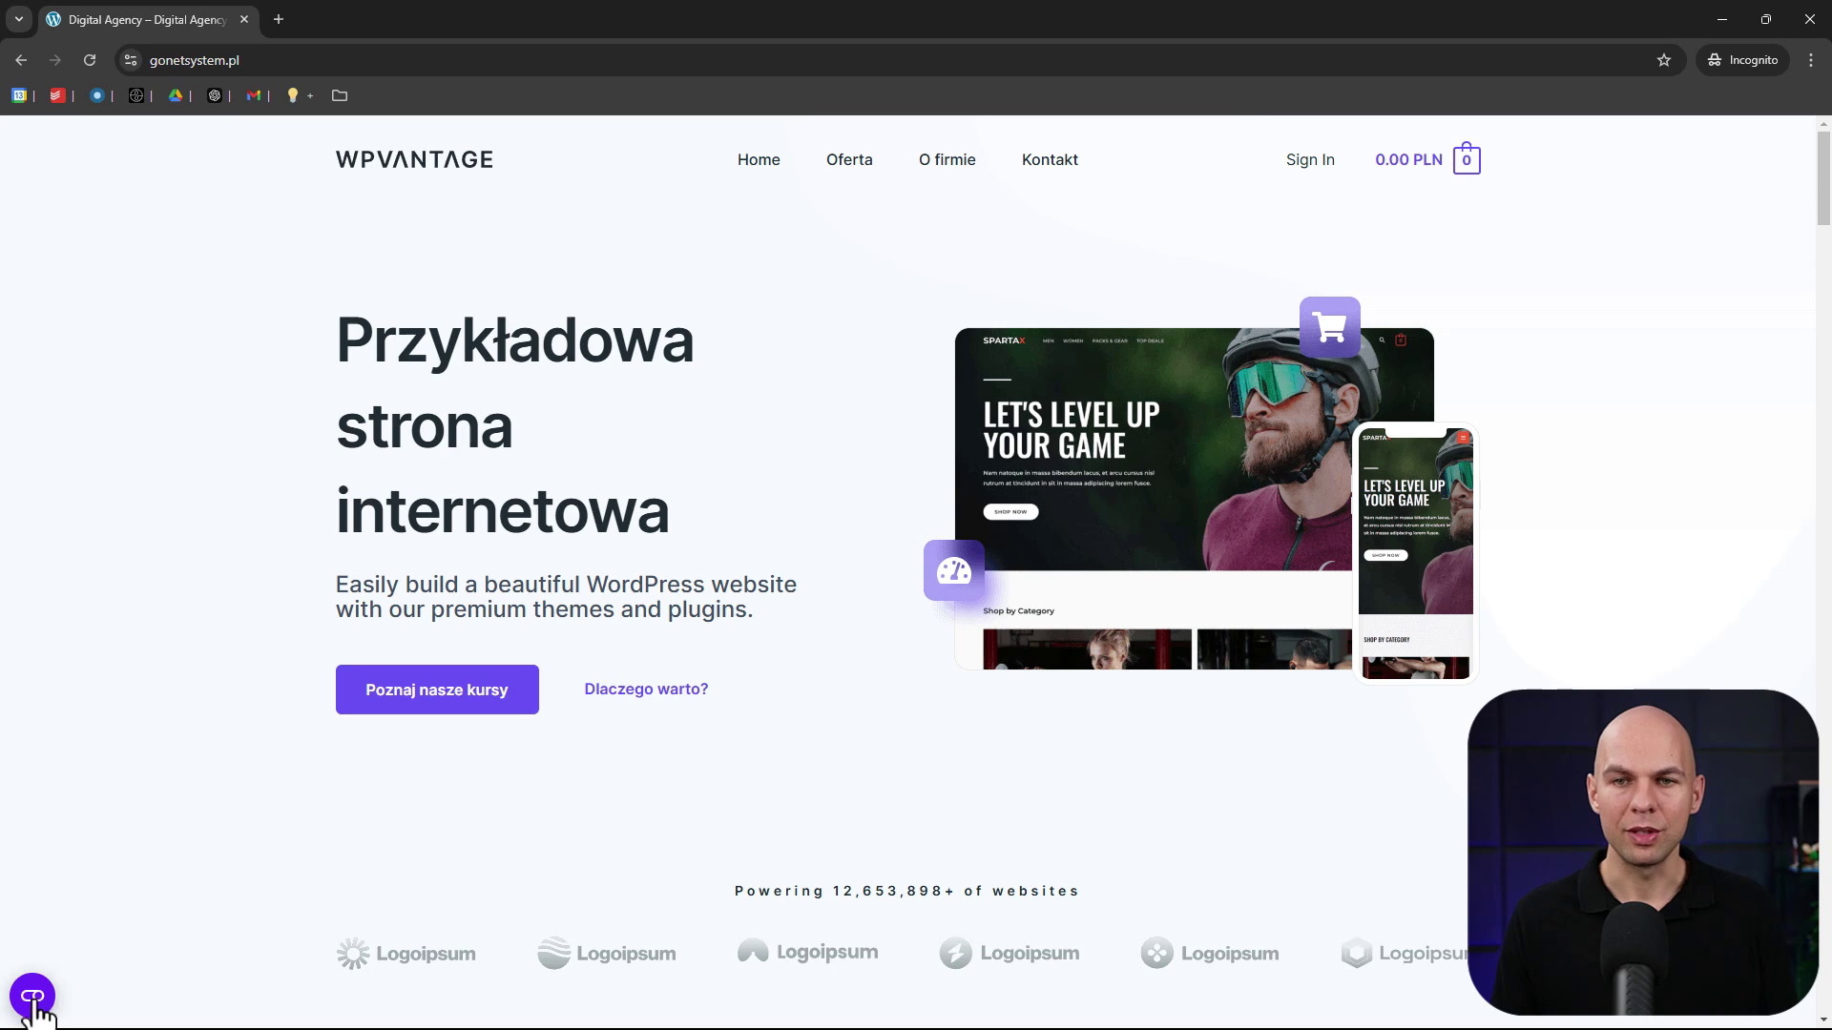
# Reopen the site's cookie settings, show the consent details, and change the consent to reject preference, statistics and marketing cookies, allowing only the selection.
pyautogui.click(32, 997)
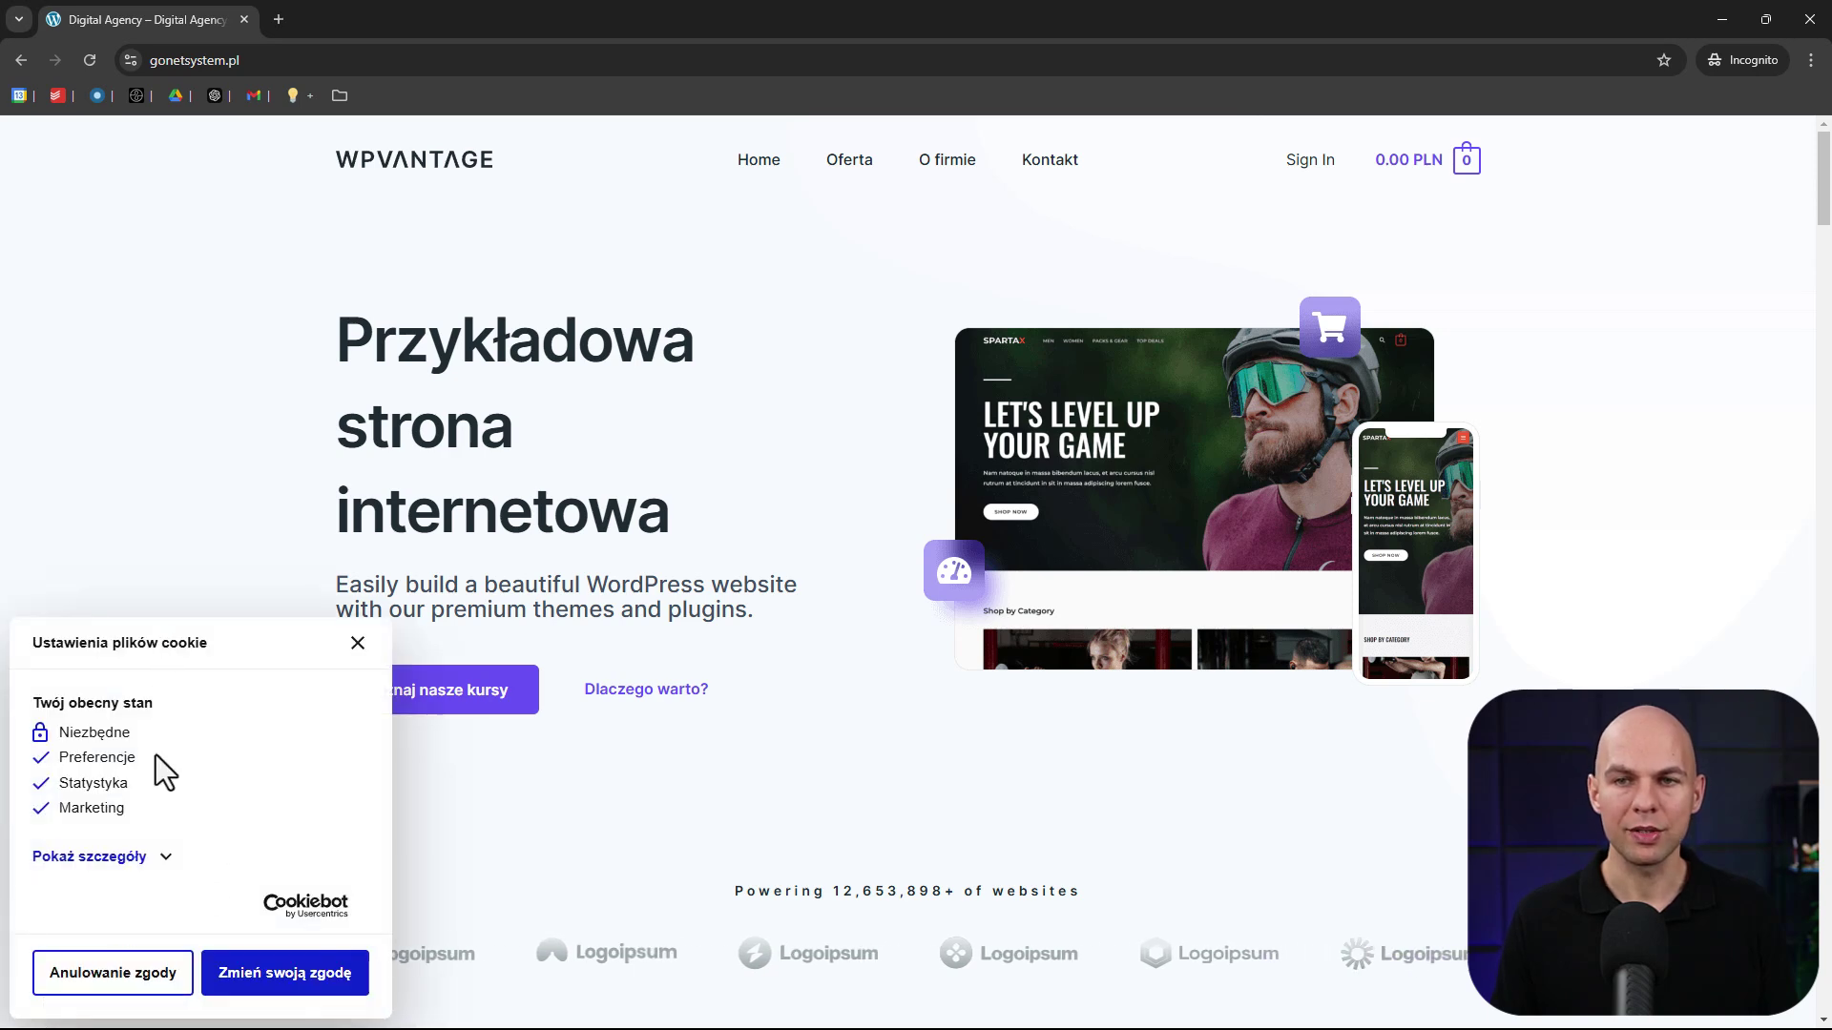
pyautogui.click(134, 862)
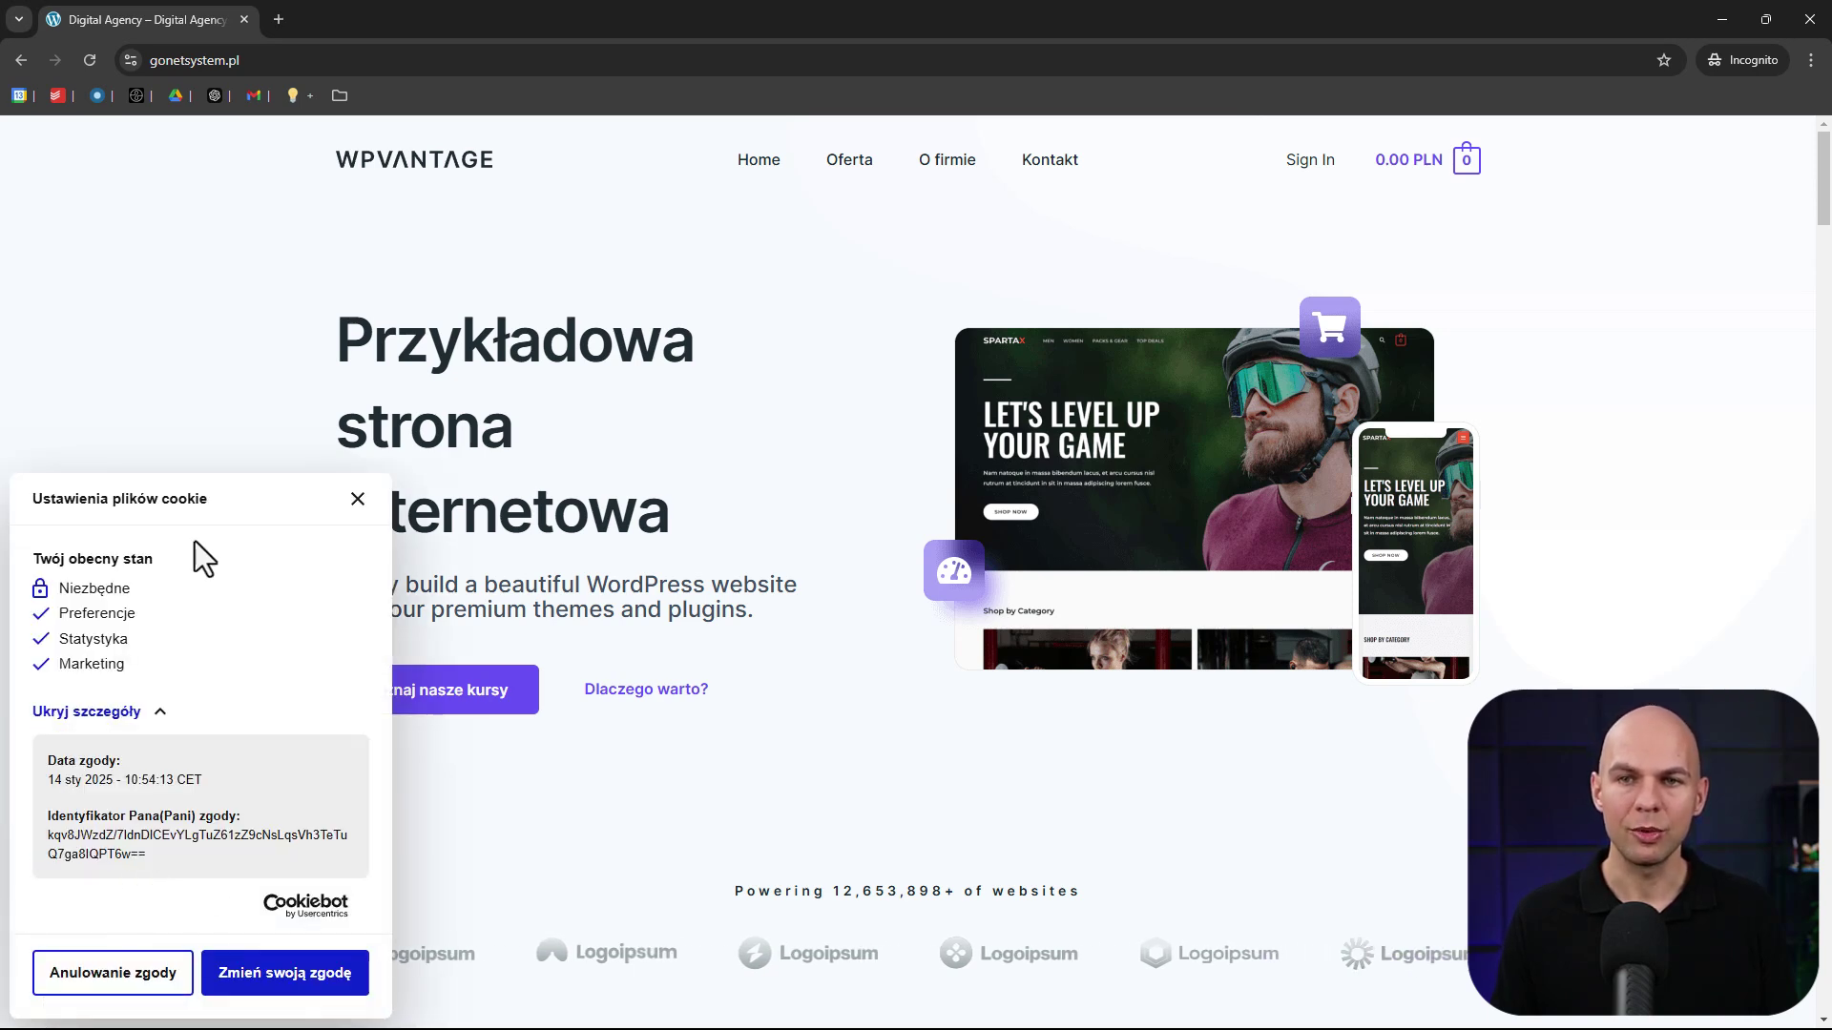
pyautogui.click(155, 983)
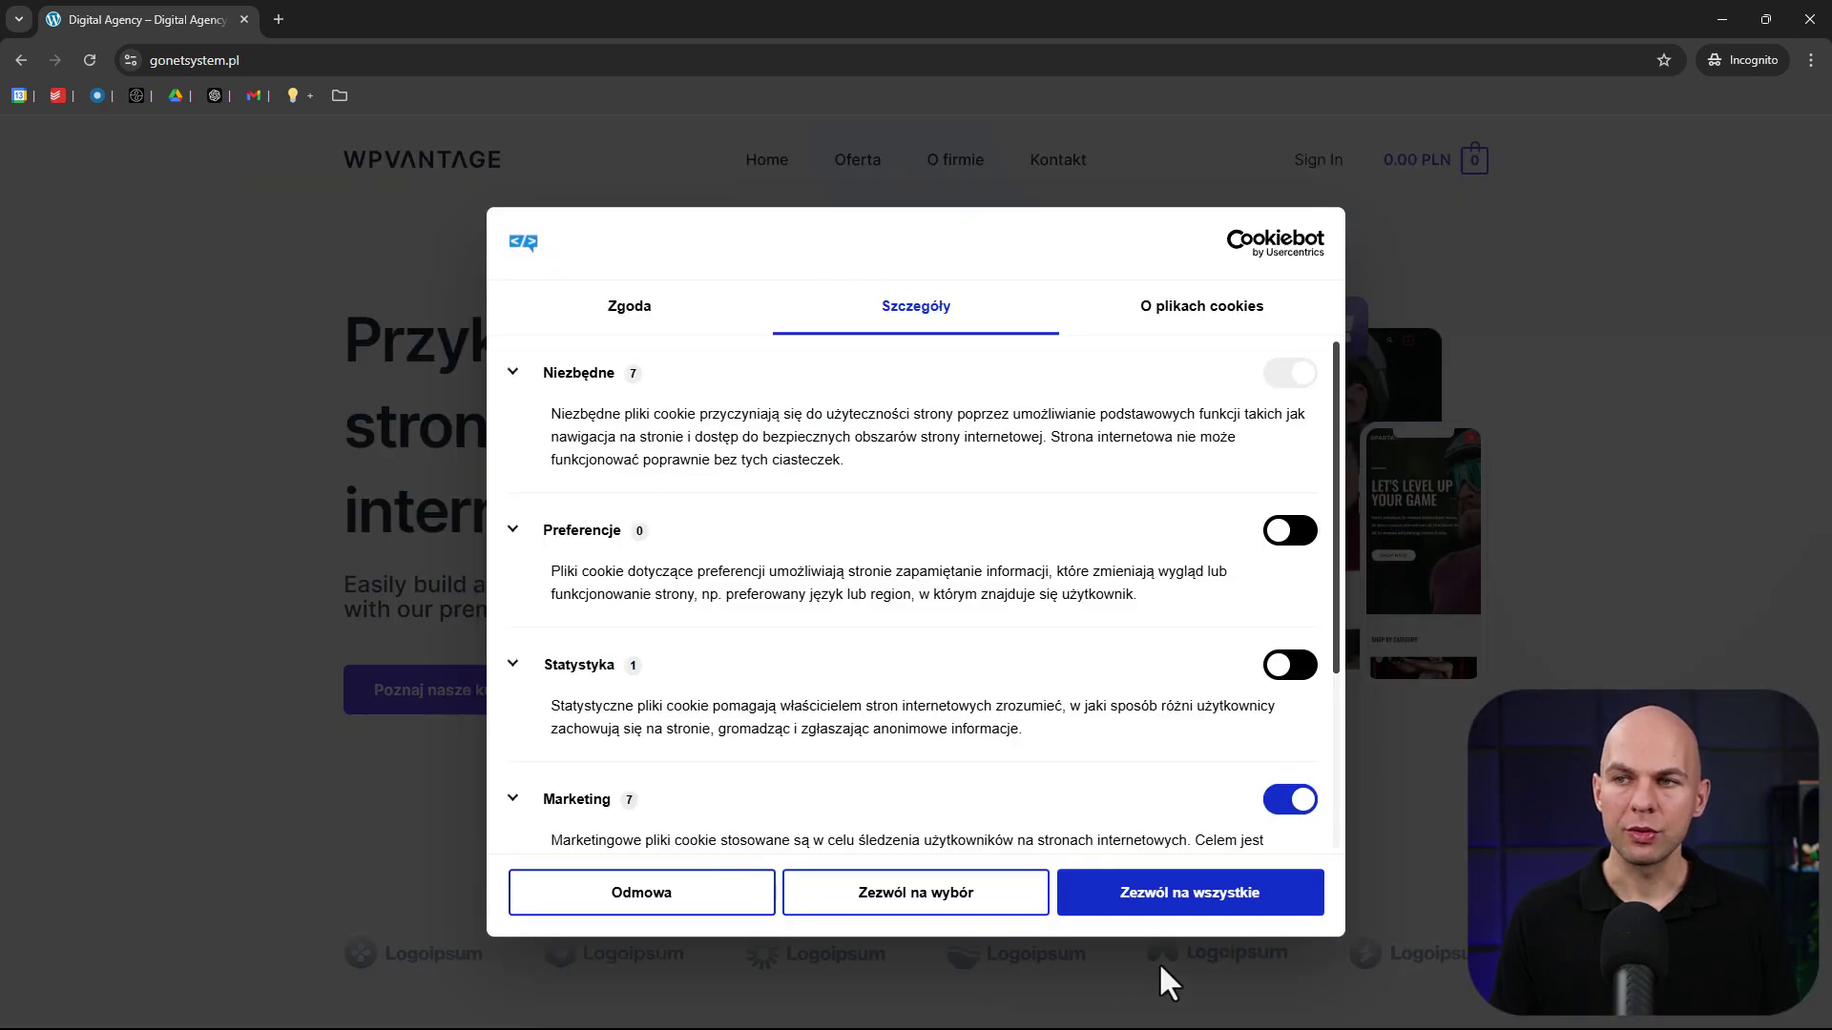
pyautogui.click(1290, 802)
pyautogui.scroll(-3, 1296, 668)
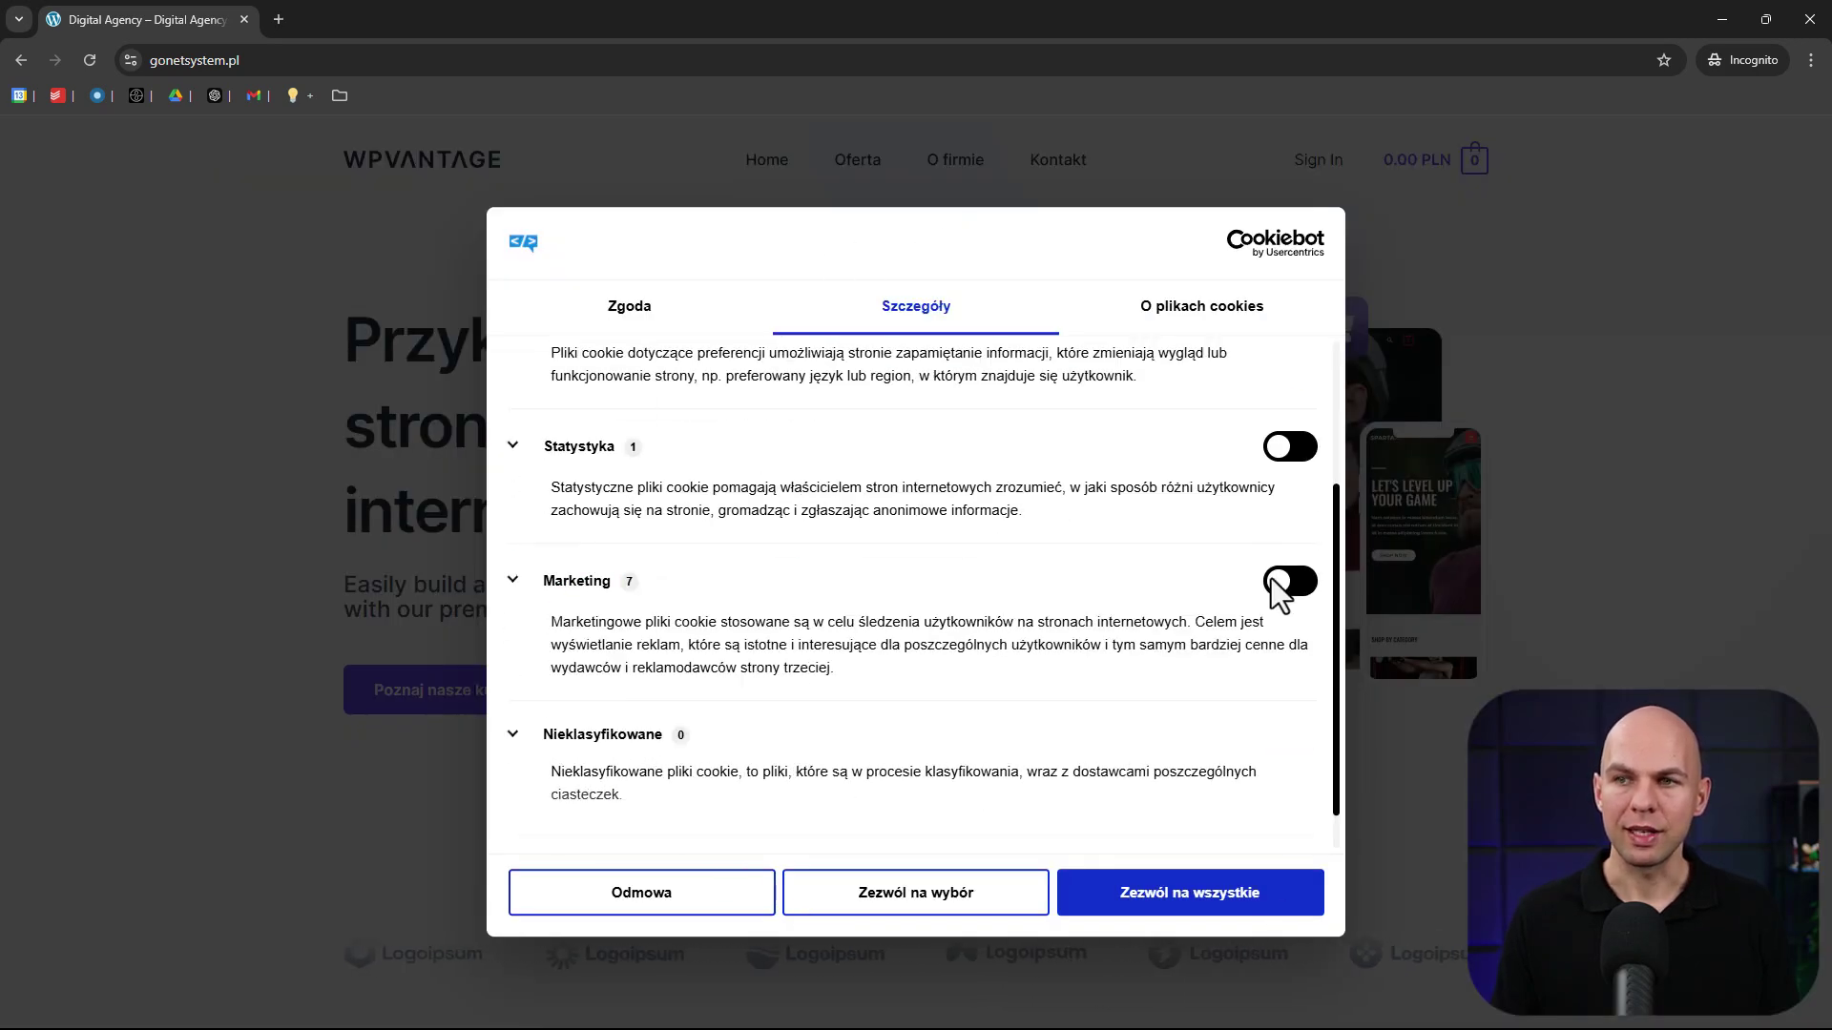
pyautogui.scroll(3, 1192, 687)
pyautogui.scroll(-2, 1097, 811)
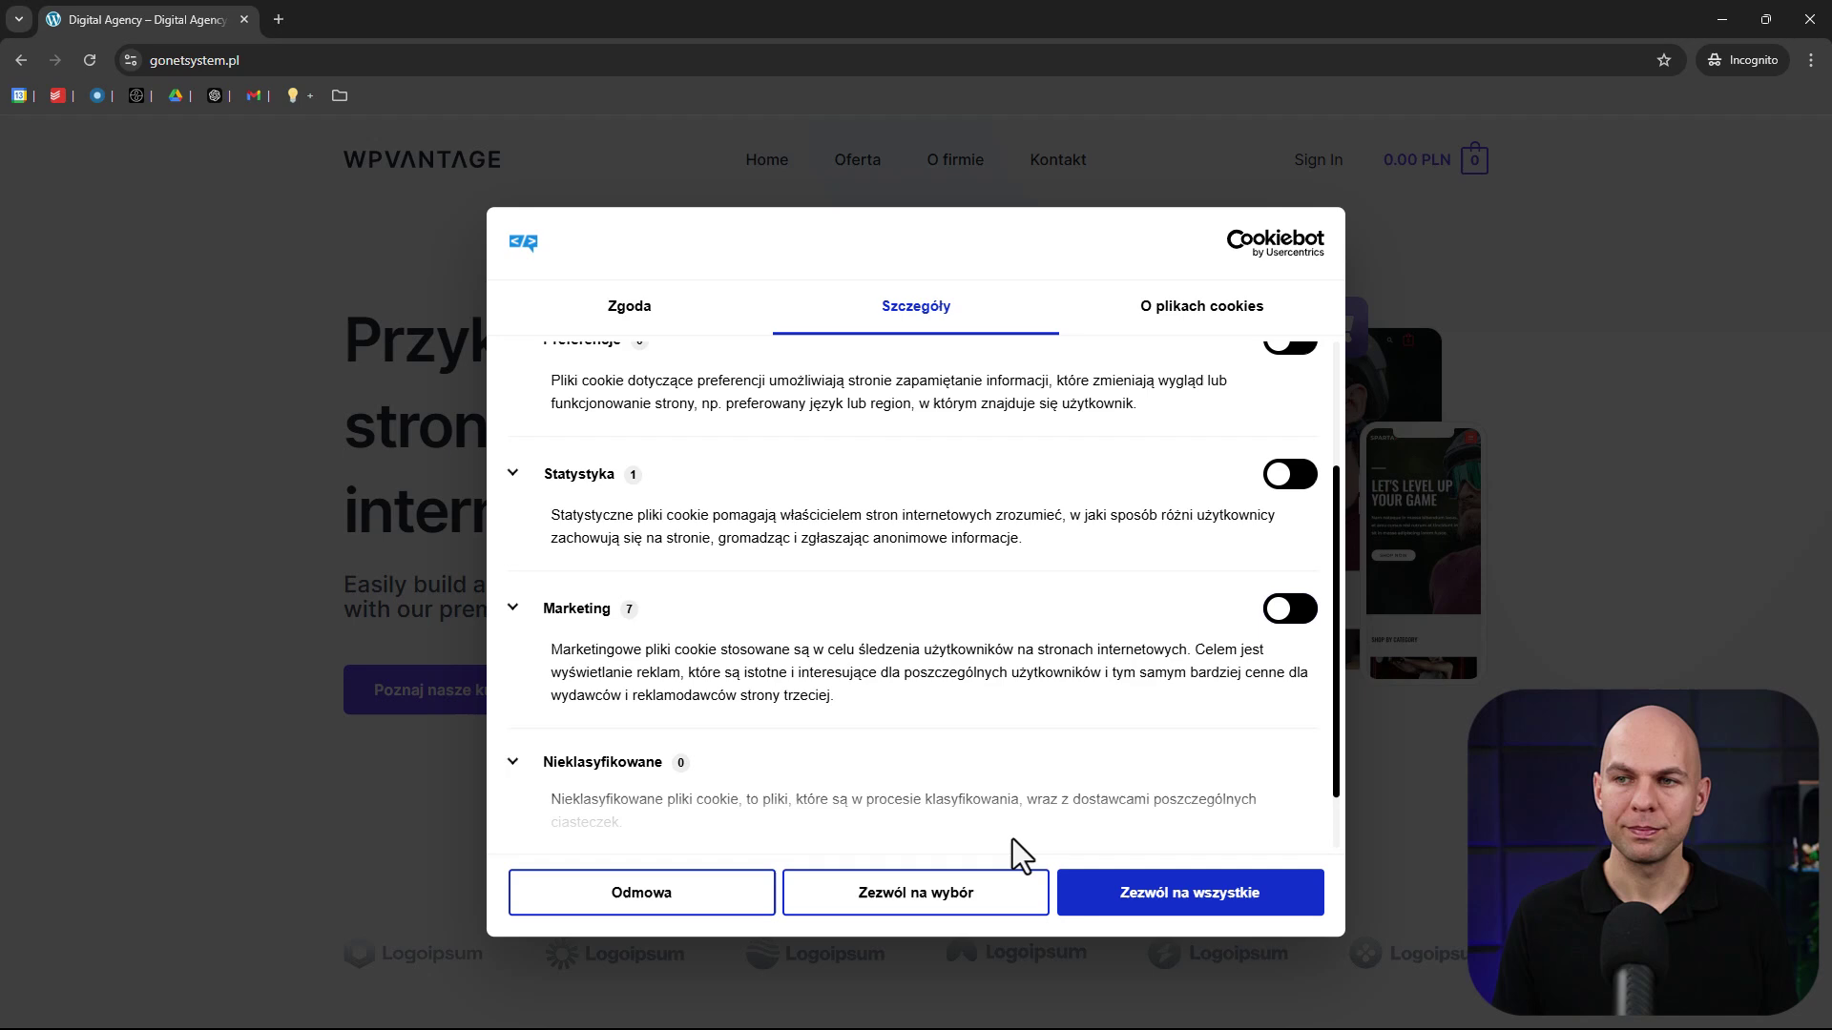
pyautogui.click(962, 914)
pyautogui.click(44, 996)
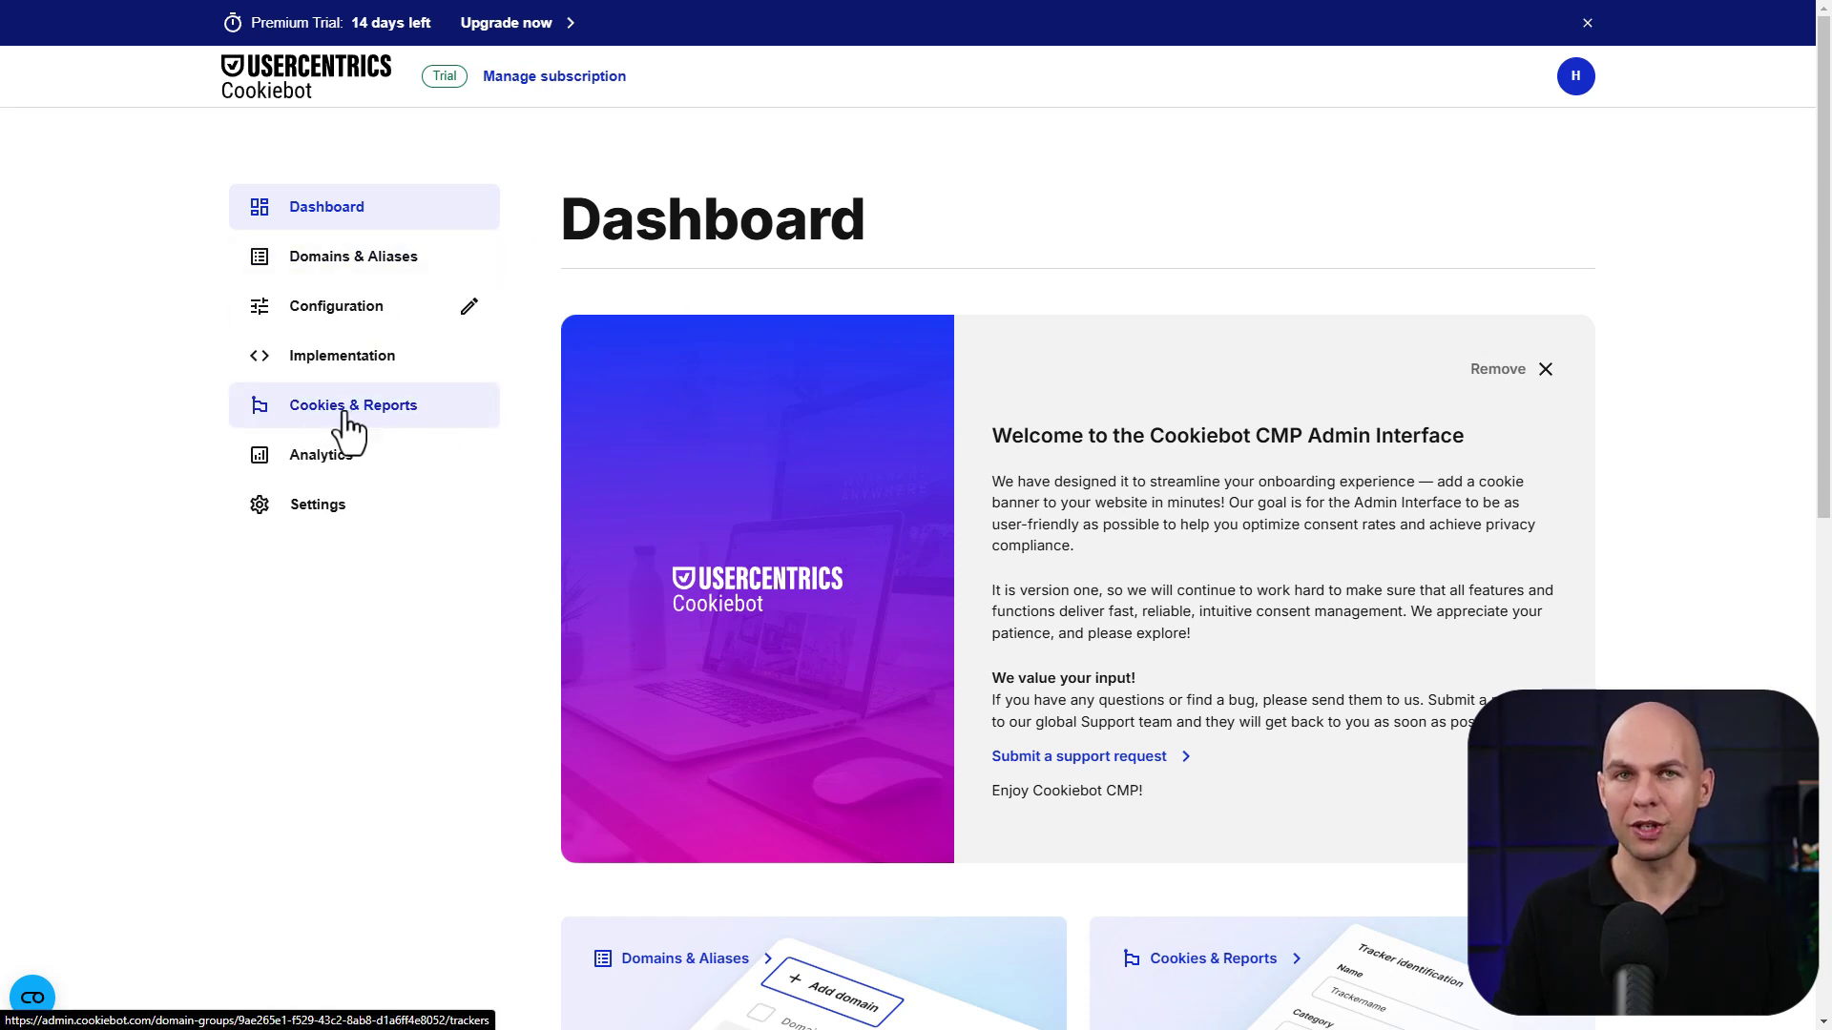
# Switch to the Cookiebot admin and review both pages of discovered cookies and trackers for gonetsystem.pl.
pyautogui.click(301, 429)
pyautogui.scroll(-1, 1068, 444)
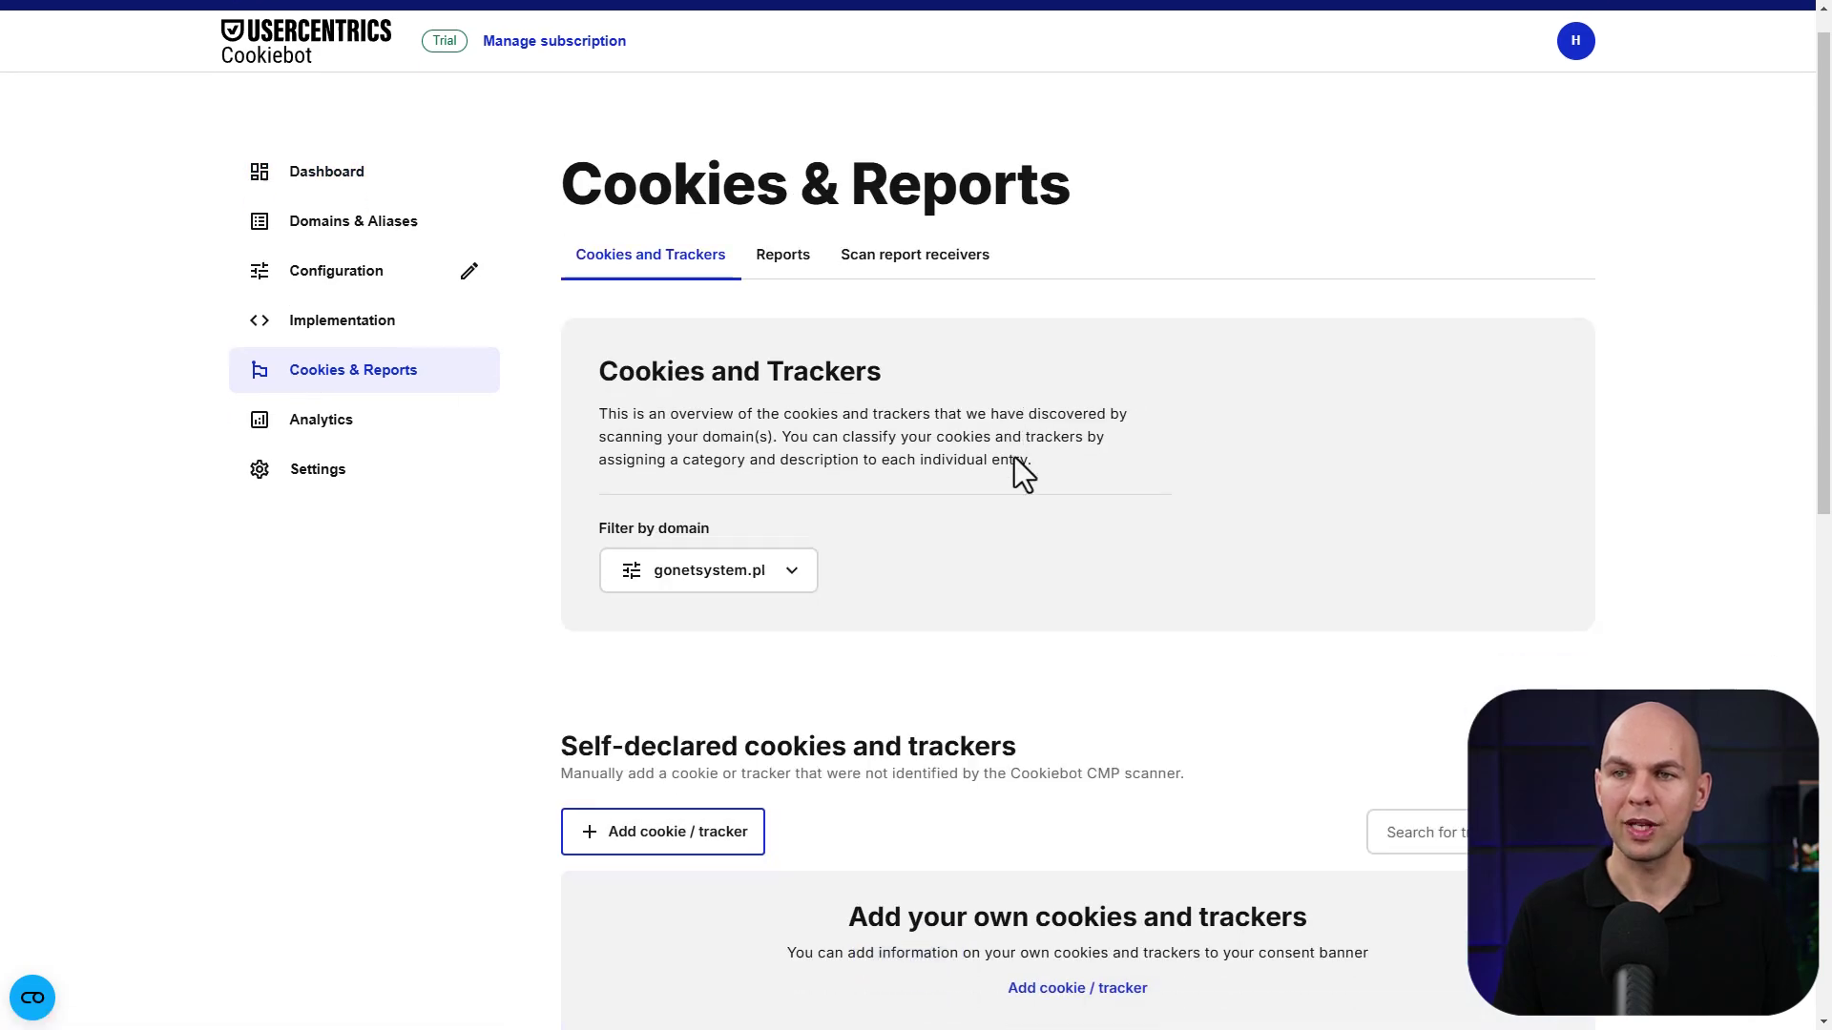
pyautogui.scroll(-6, 1005, 433)
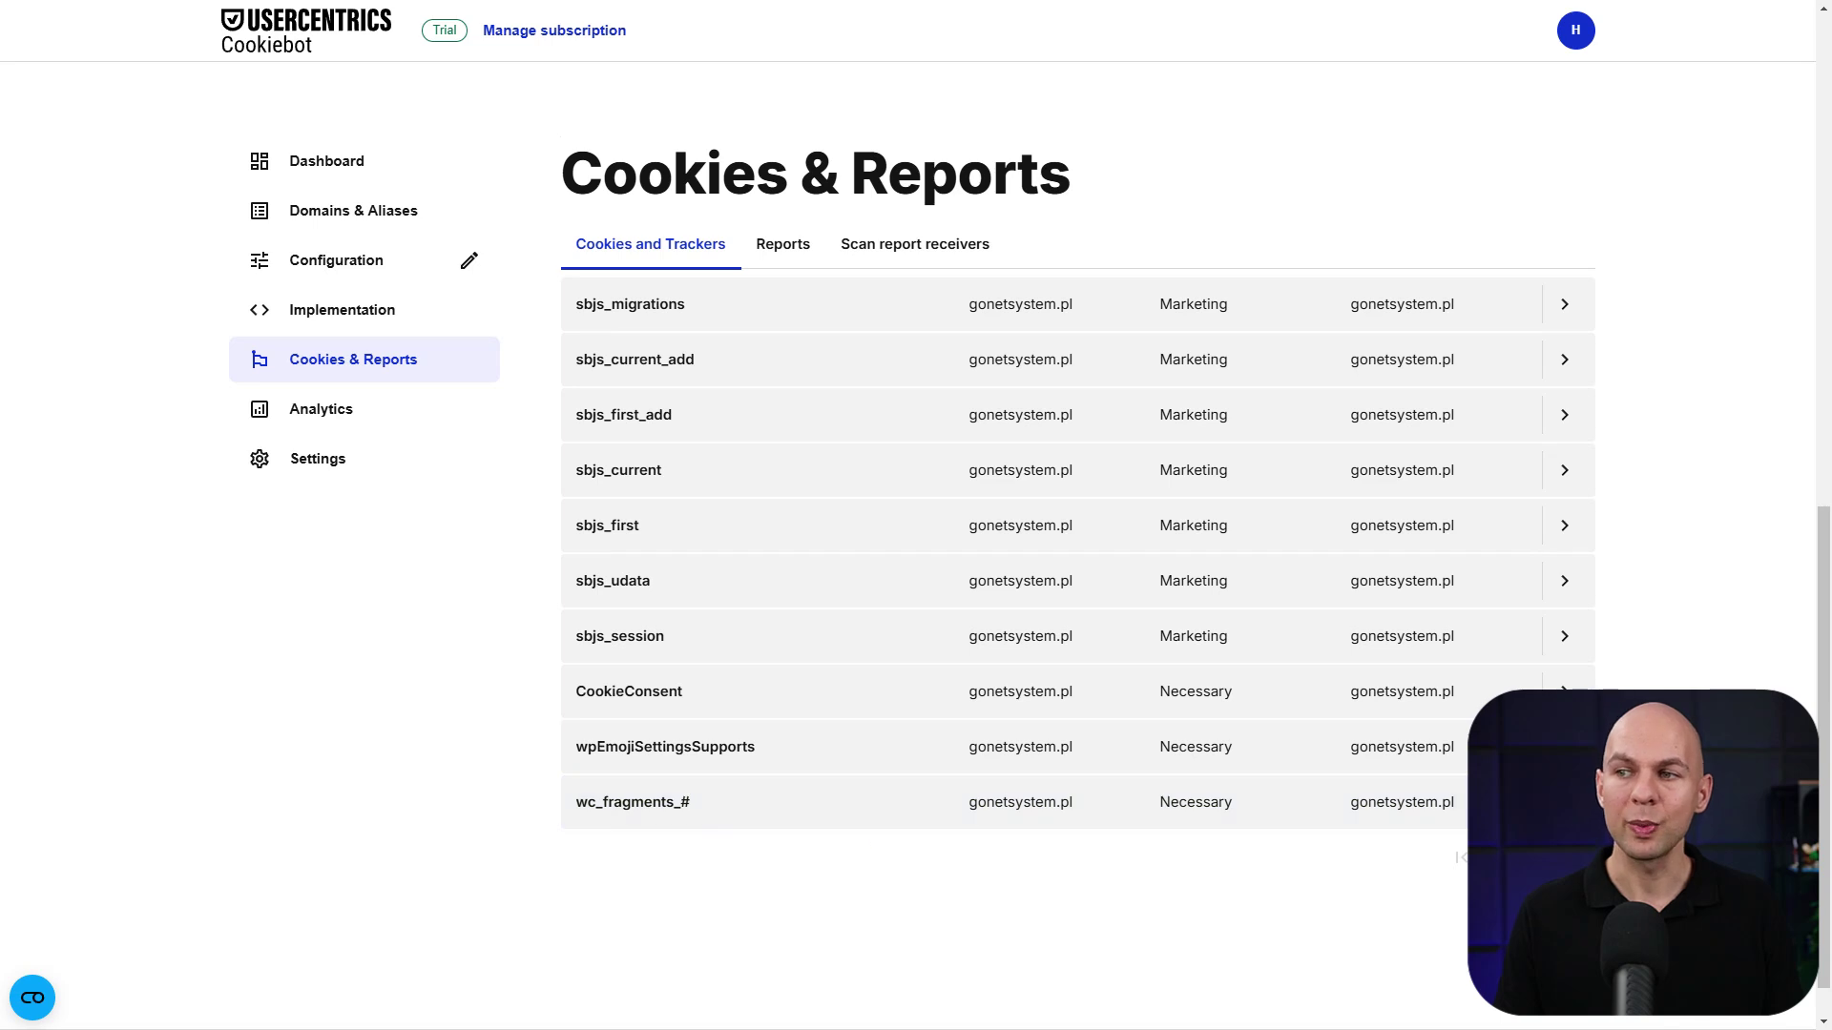
pyautogui.click(1562, 857)
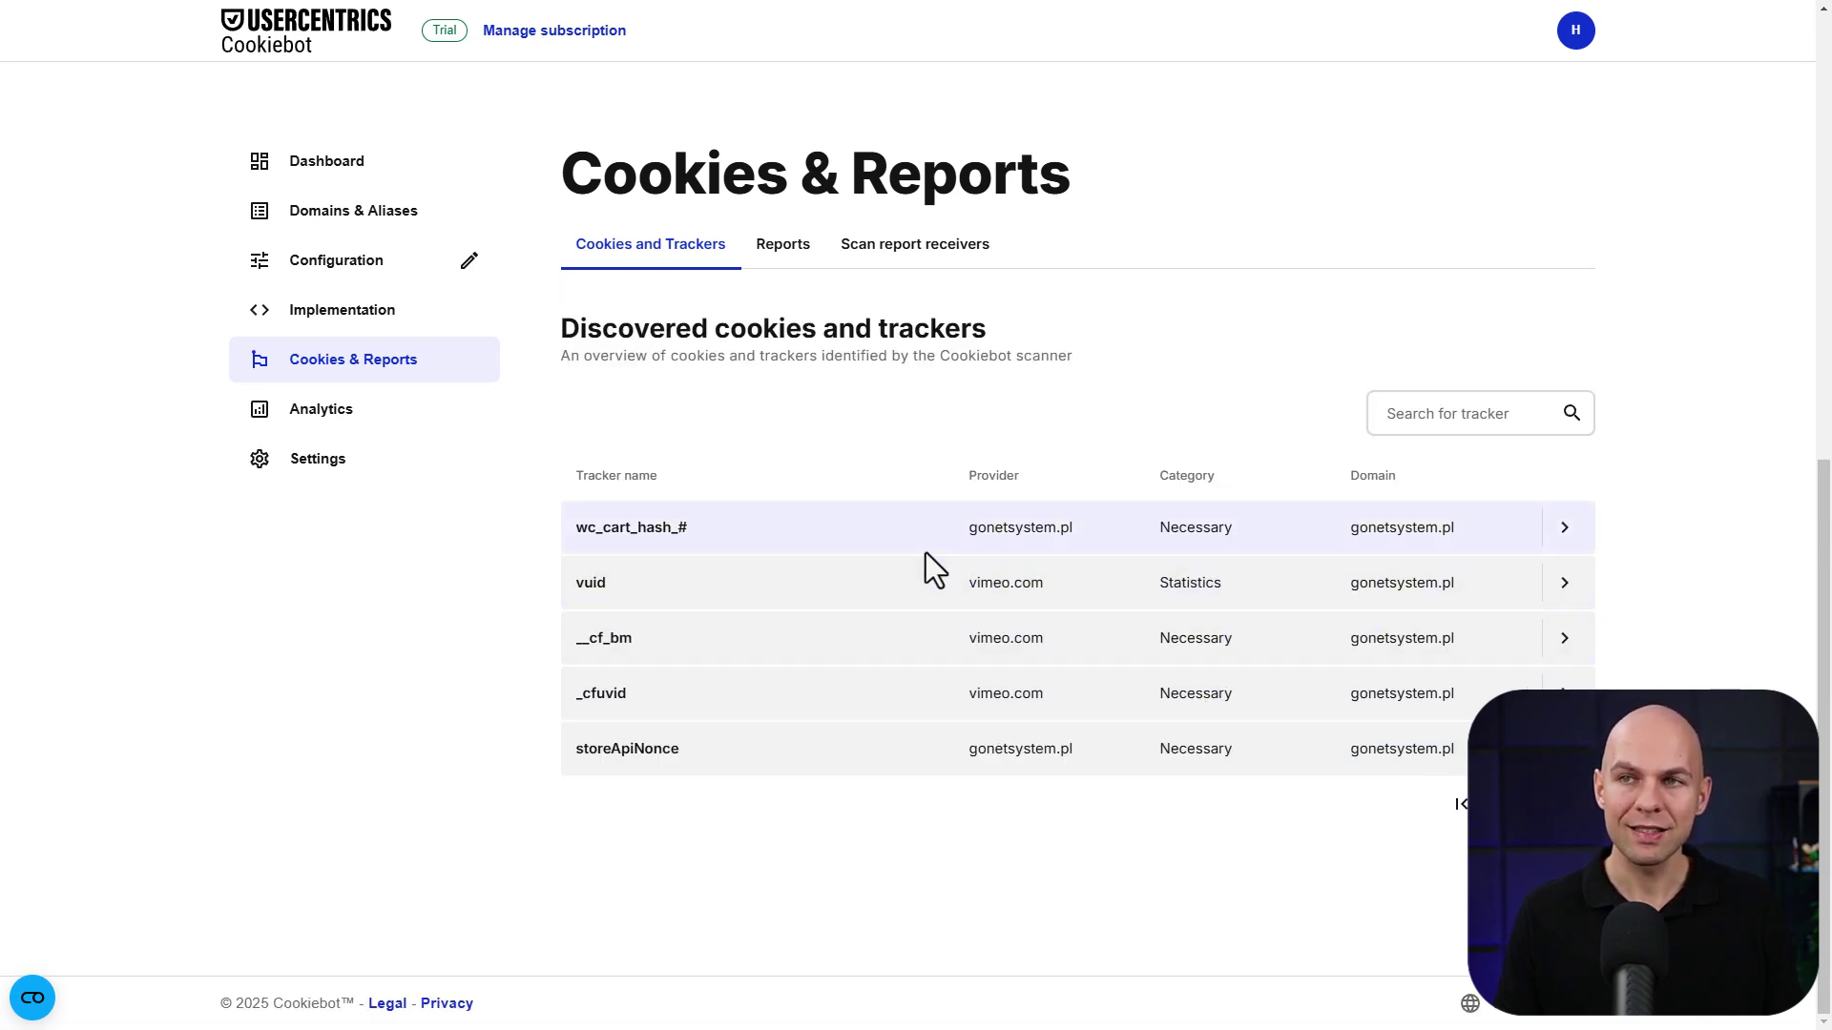
pyautogui.scroll(2, 1246, 601)
pyautogui.scroll(4, 1352, 741)
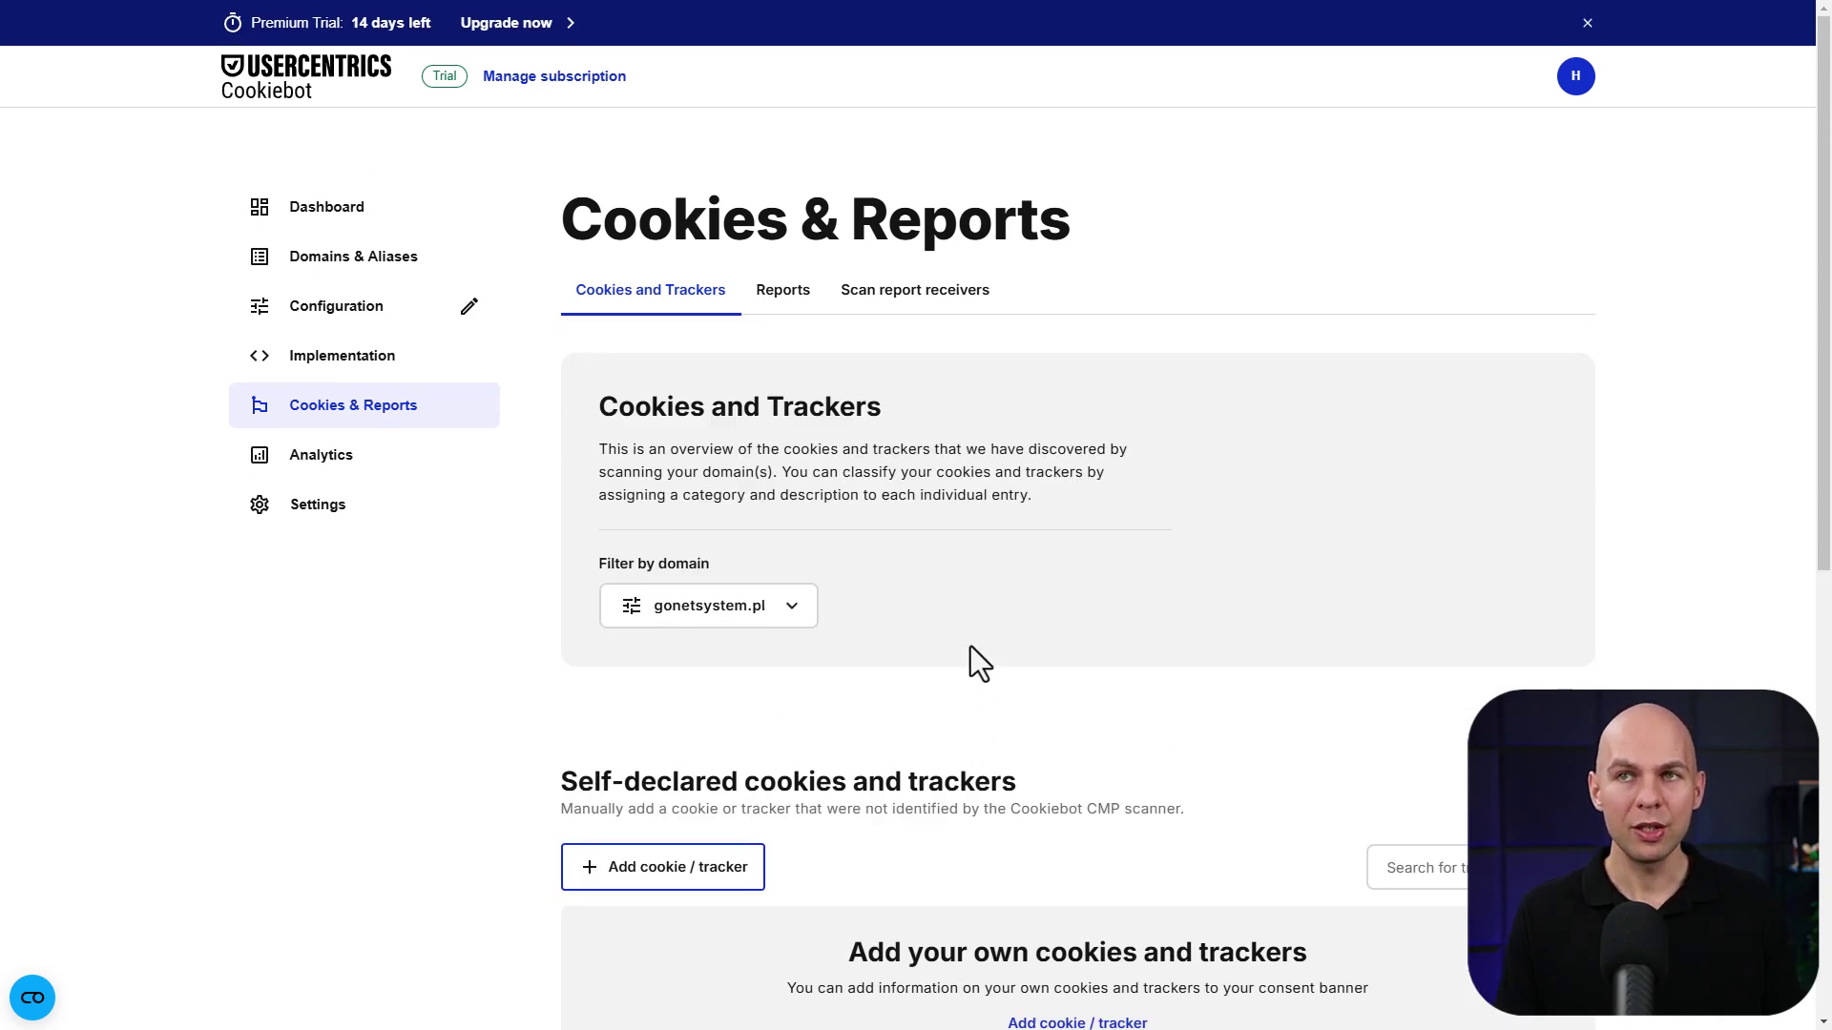
# Examine the Cookiebot pricing plans and compare the Free and Premium features, including multi-language support.
pyautogui.click(585, 94)
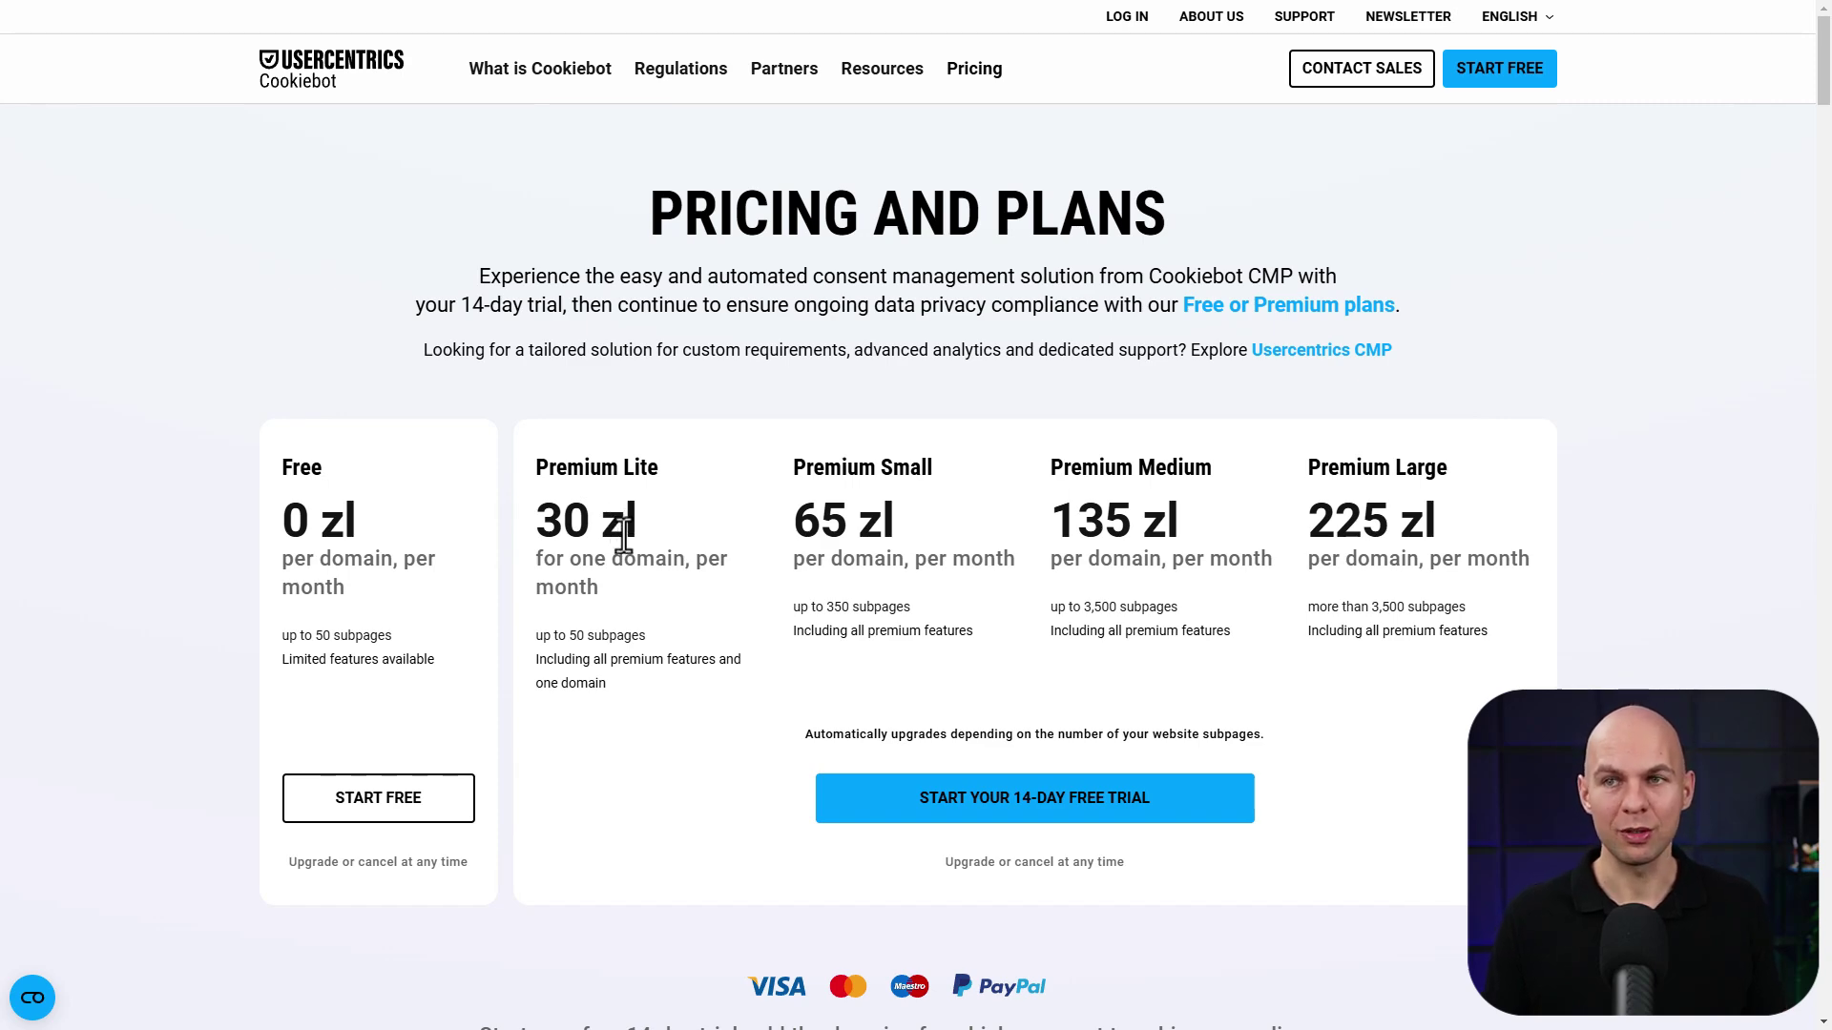
pyautogui.scroll(-15, 645, 801)
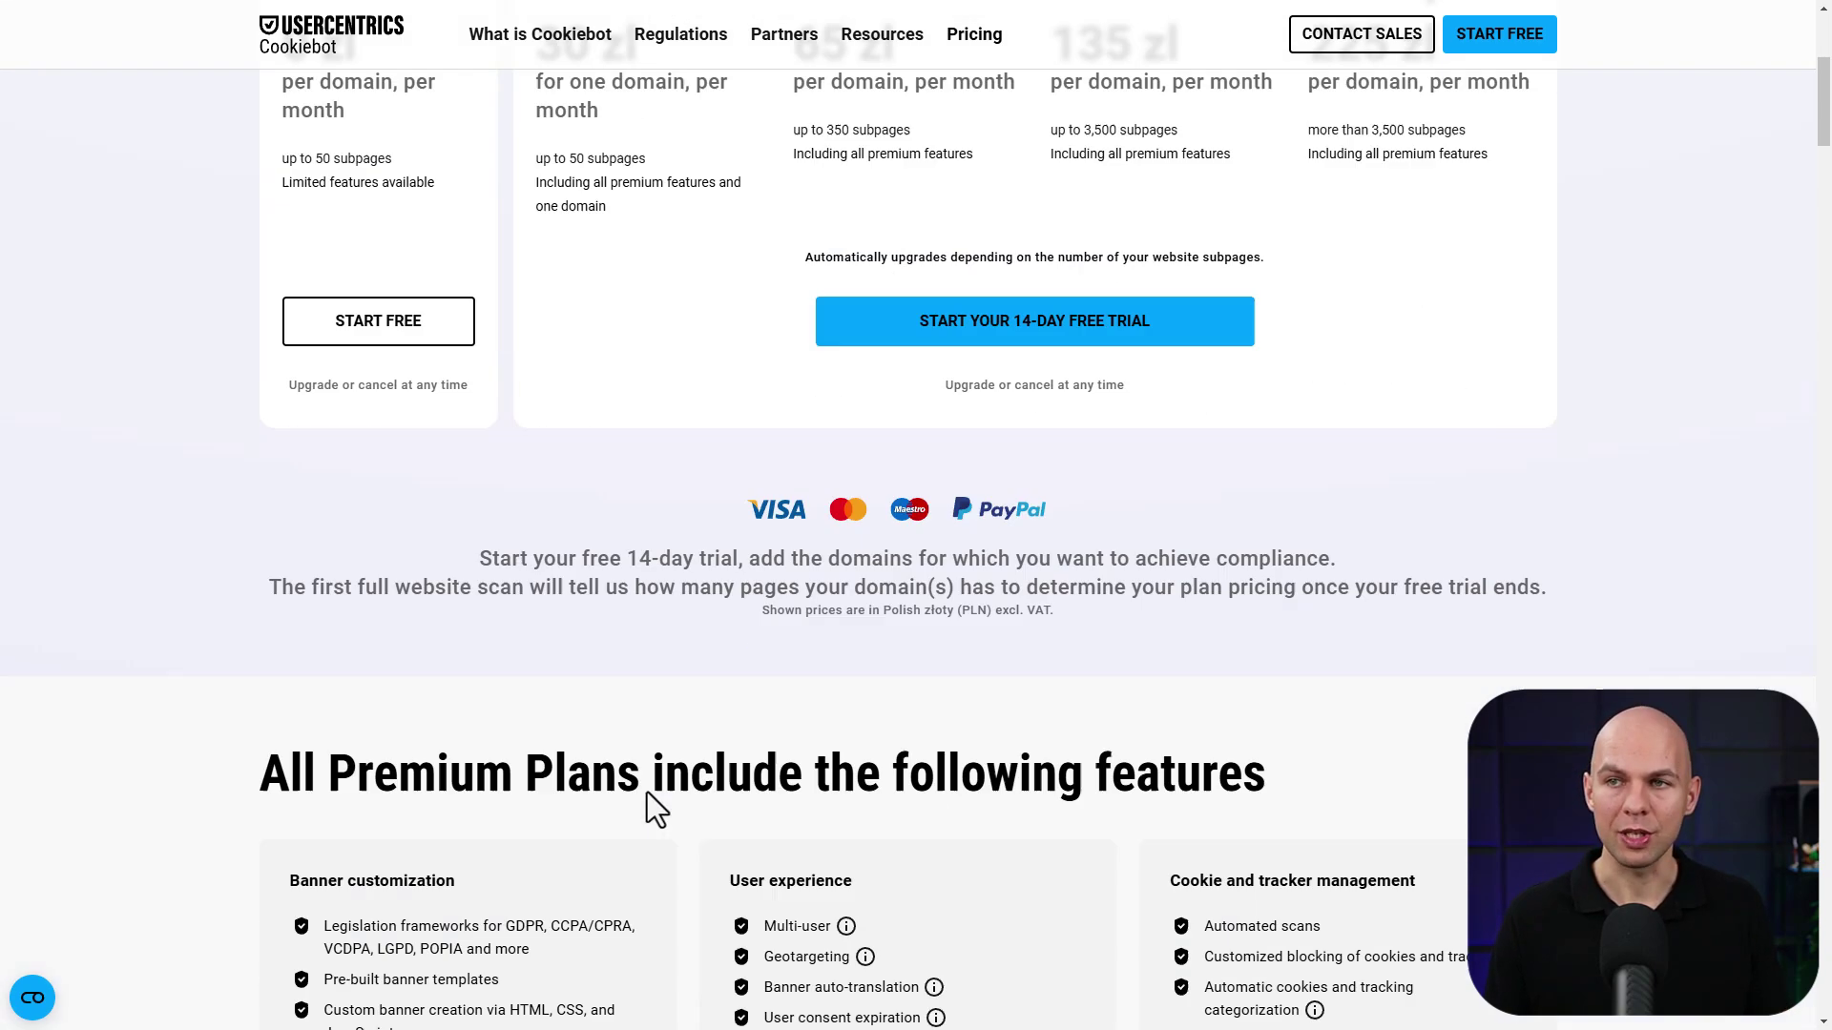
pyautogui.scroll(-20, 647, 768)
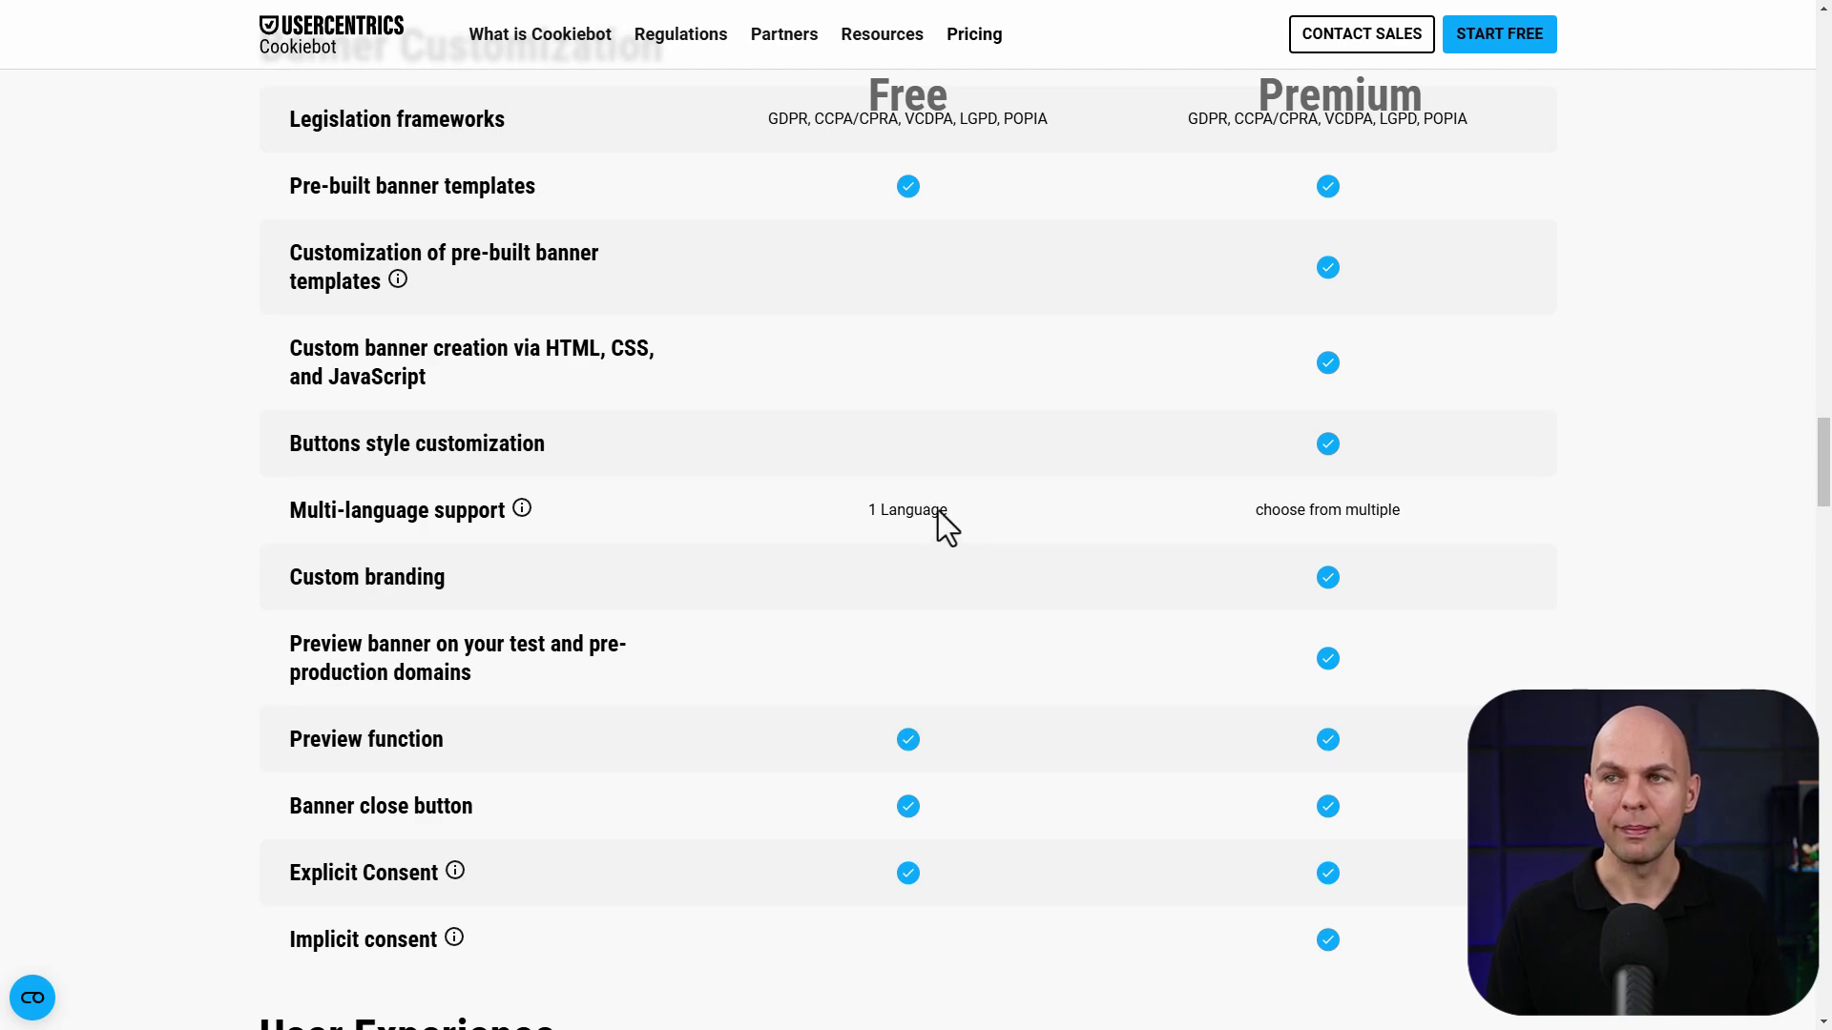
pyautogui.moveTo(945, 515); pyautogui.dragTo(863, 509)
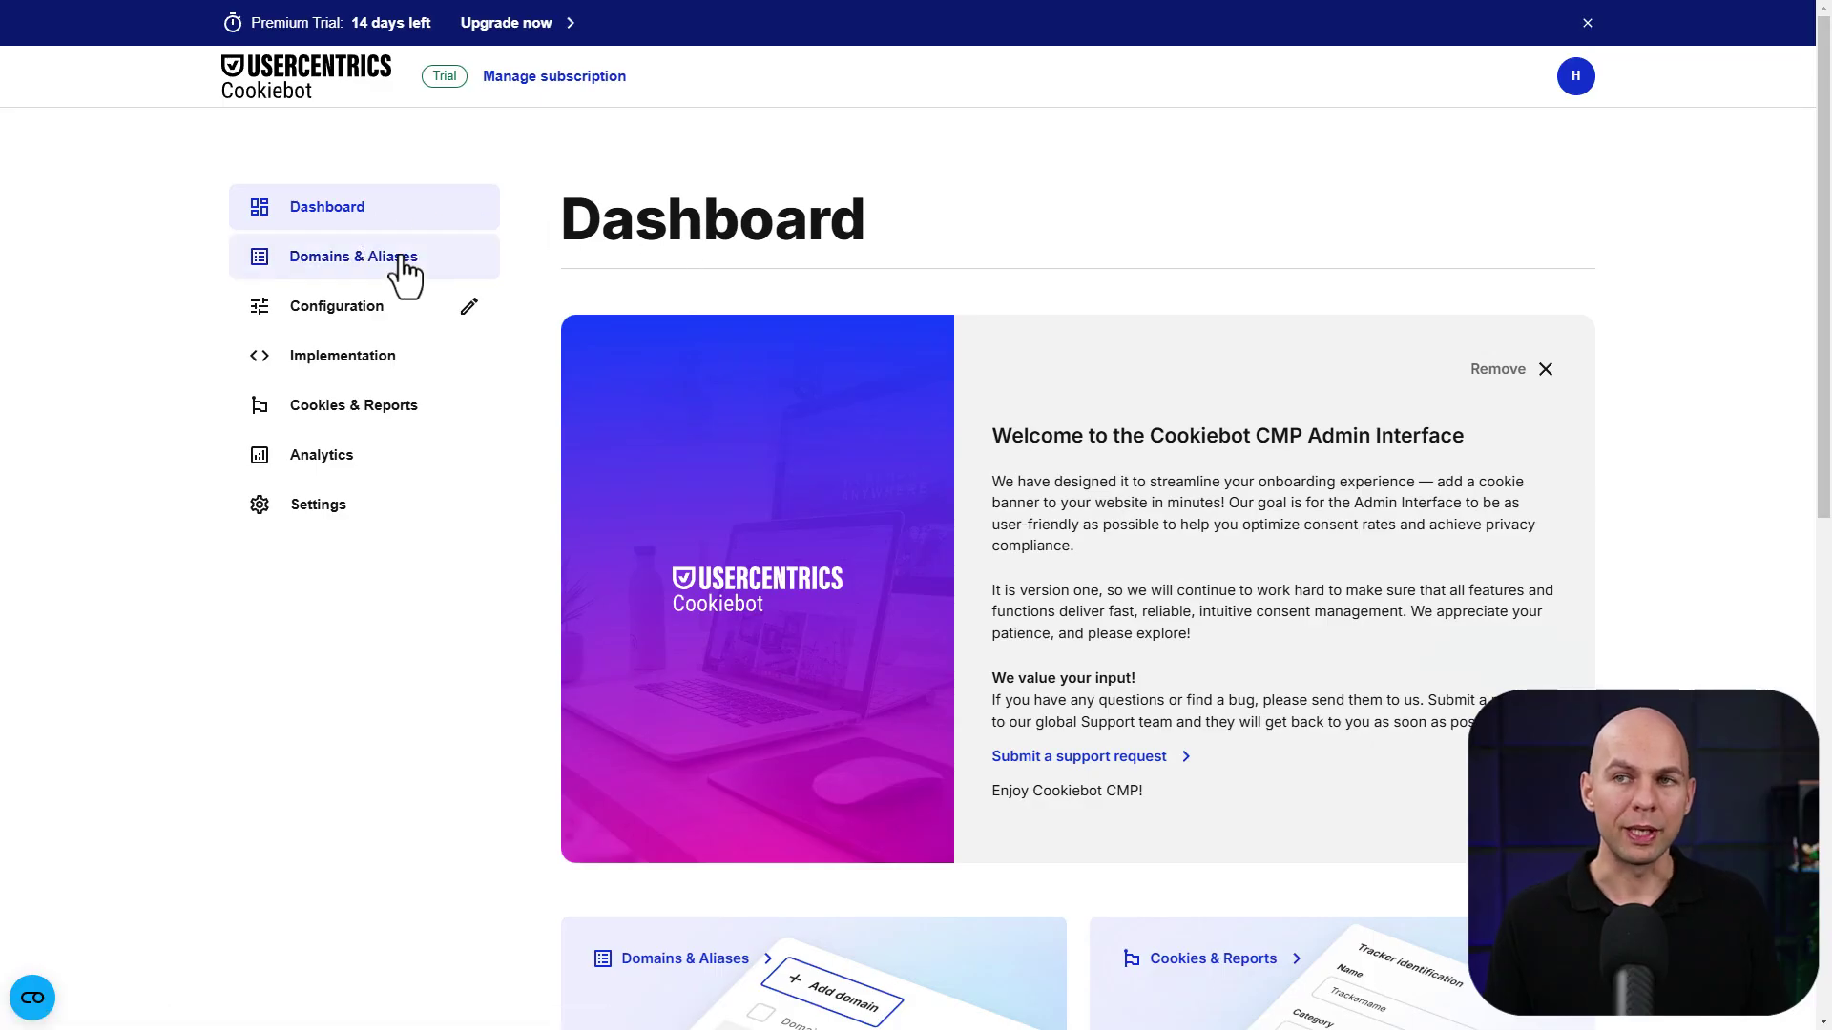
# Check the scanned page count of gonetsystem.pl in the Cookiebot admin's domain list.
pyautogui.click(403, 272)
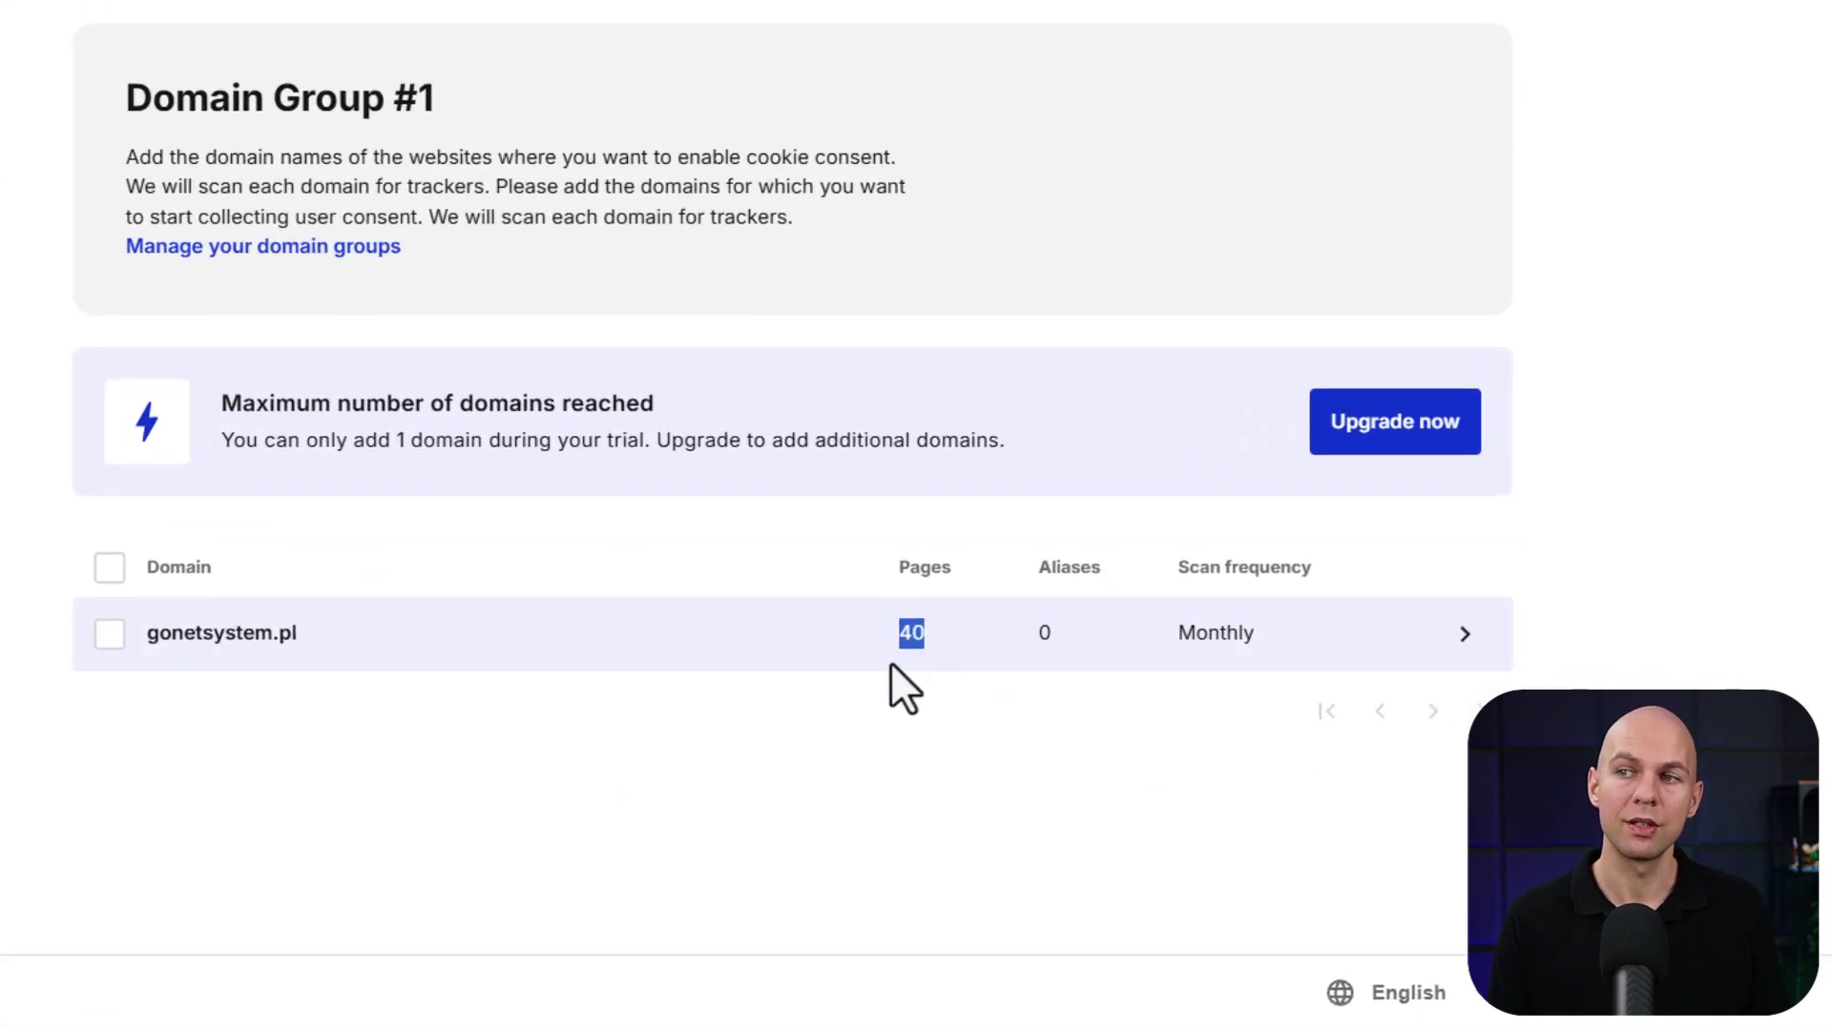
pyautogui.click(935, 663)
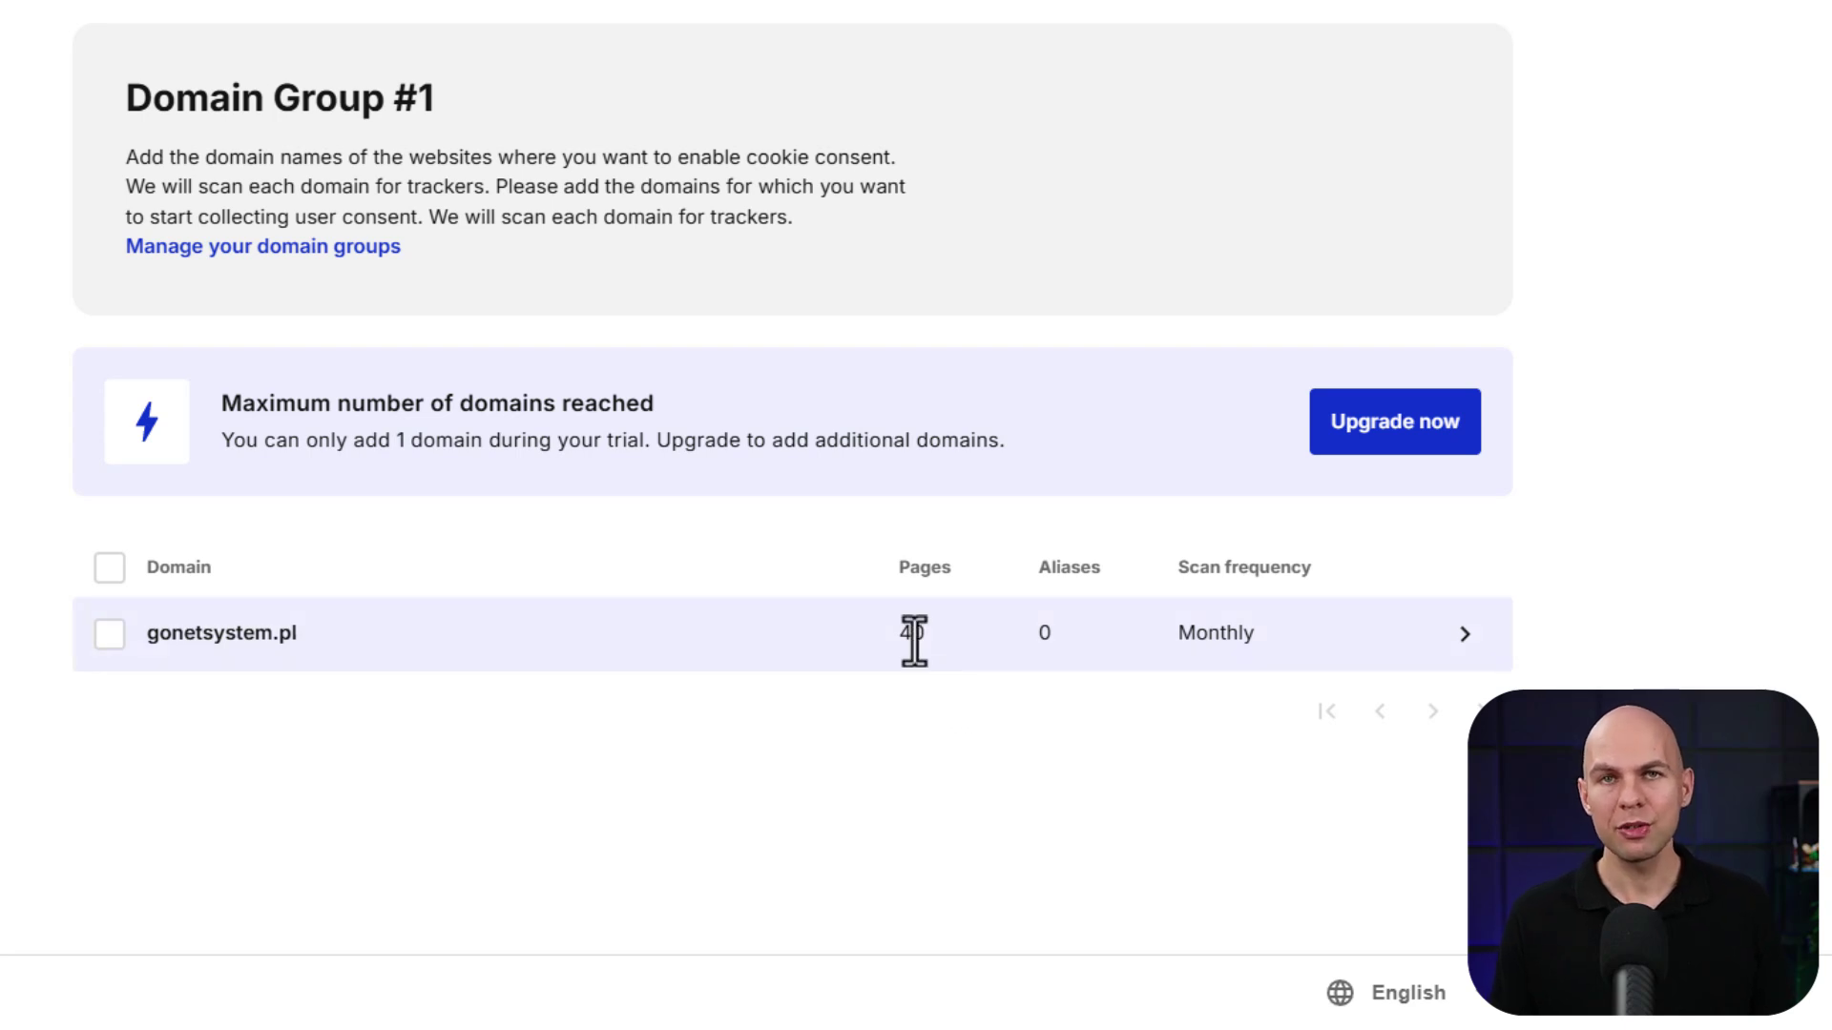